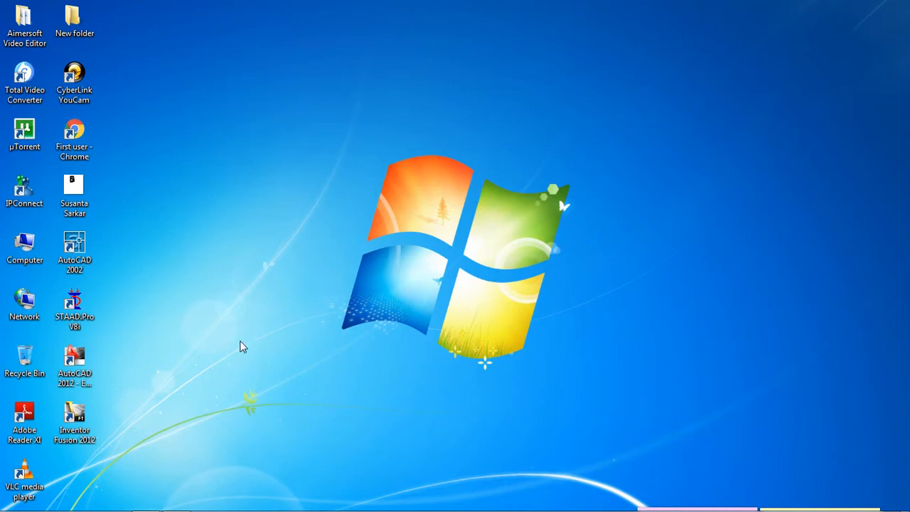
Step: Launch STAAD.Pro and create a Space project Structure1 in meters and kilonewtons, overwriting the existing file and starting with Add Beam
{"action": "left_click", "coordinate": [91, 320]}
{"action": "double_click", "coordinate": [91, 324]}
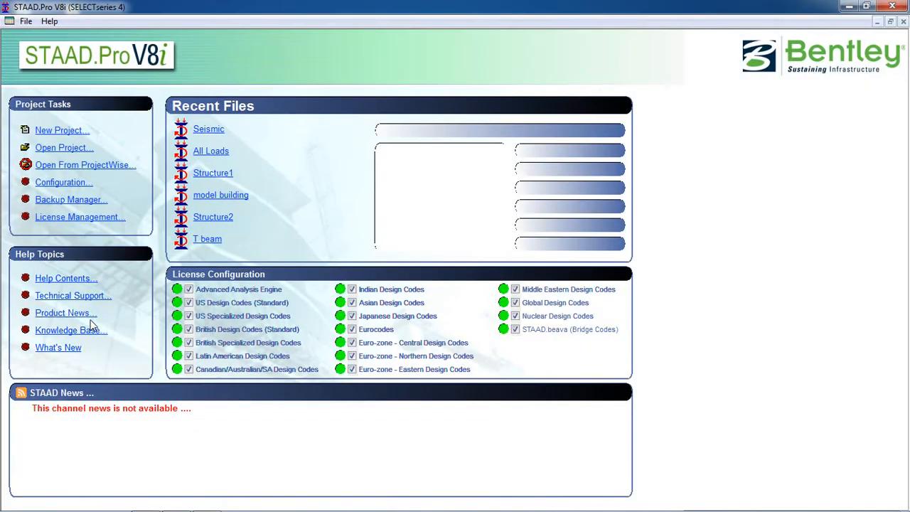
{"action": "left_click", "coordinate": [57, 131]}
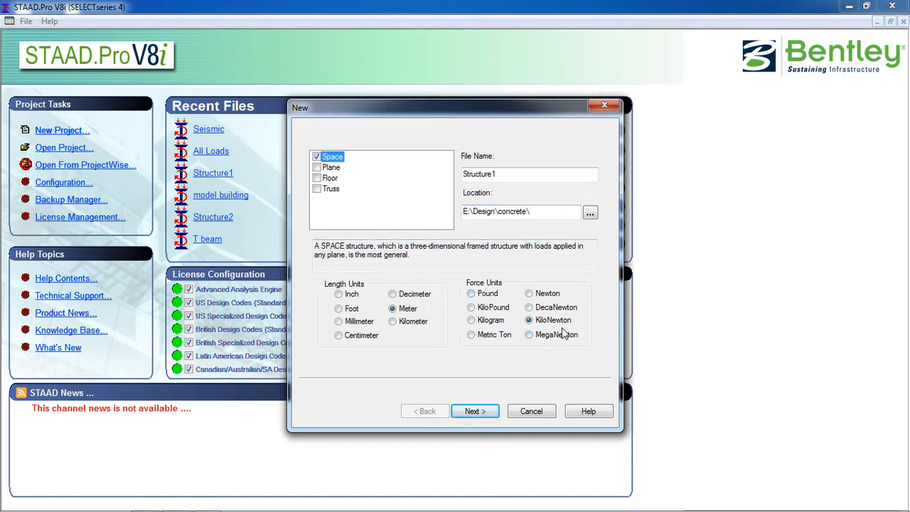
{"action": "left_click", "coordinate": [479, 411]}
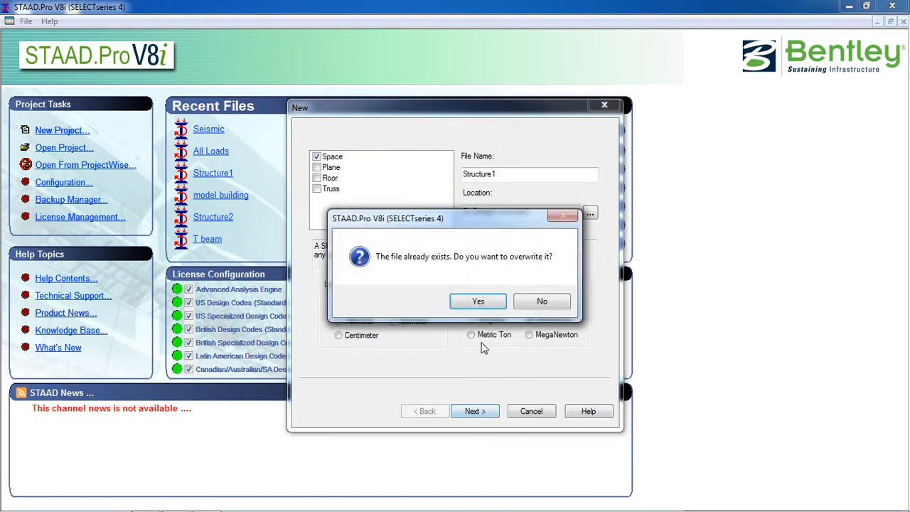
{"action": "left_click", "coordinate": [478, 301]}
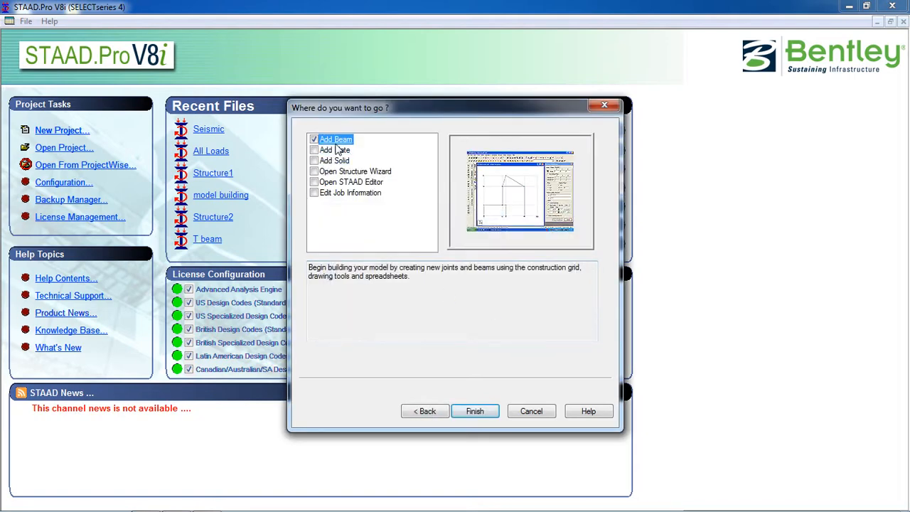
{"action": "left_click", "coordinate": [475, 411]}
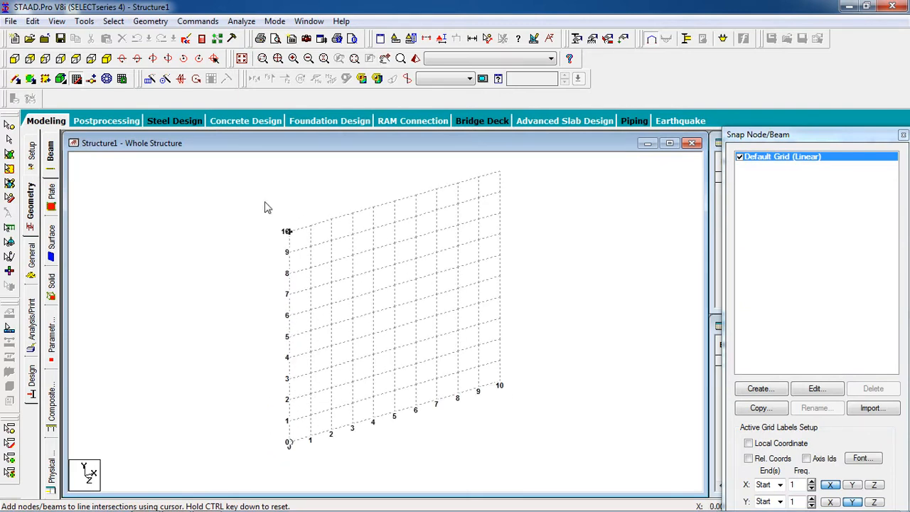
Step: Generate a Bay Frame in the Structure Wizard: length 16 m, height 15 m, width 12 m, with 4, 5 and 4 bays
{"action": "left_click", "coordinate": [151, 23]}
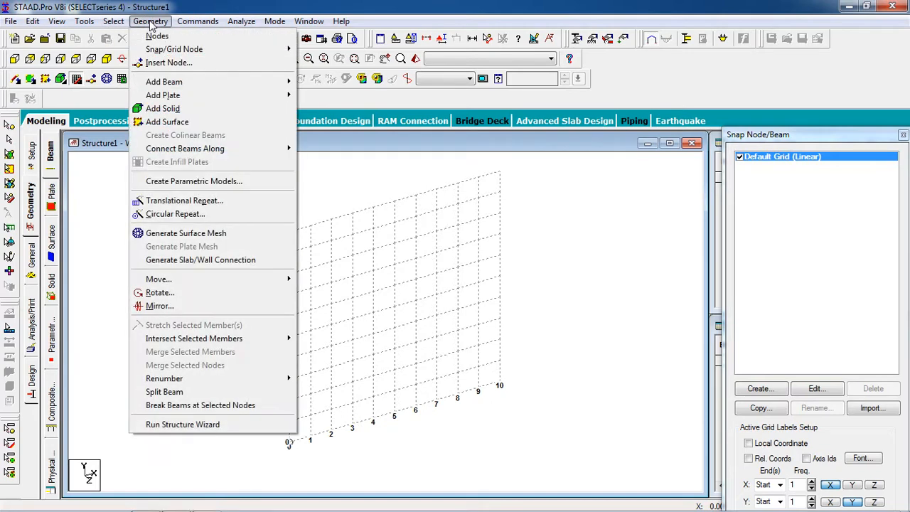
{"action": "left_click", "coordinate": [171, 424]}
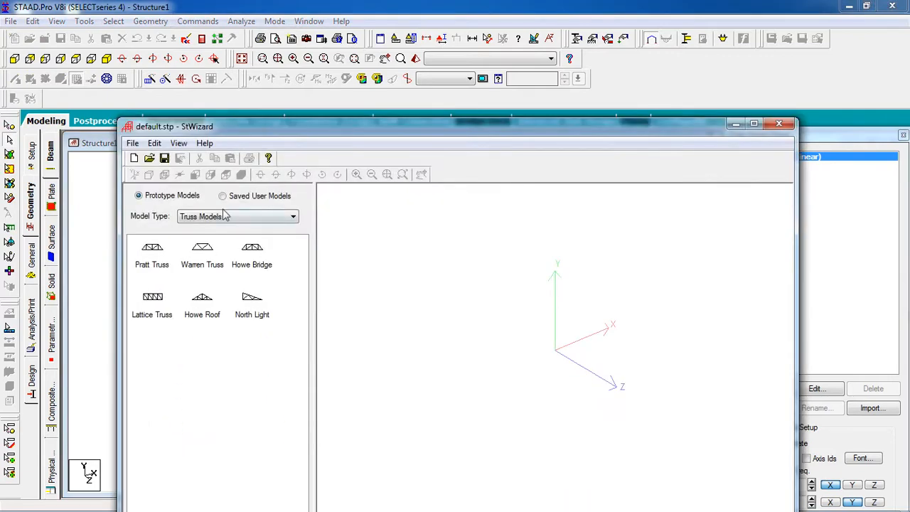
{"action": "left_click", "coordinate": [234, 220]}
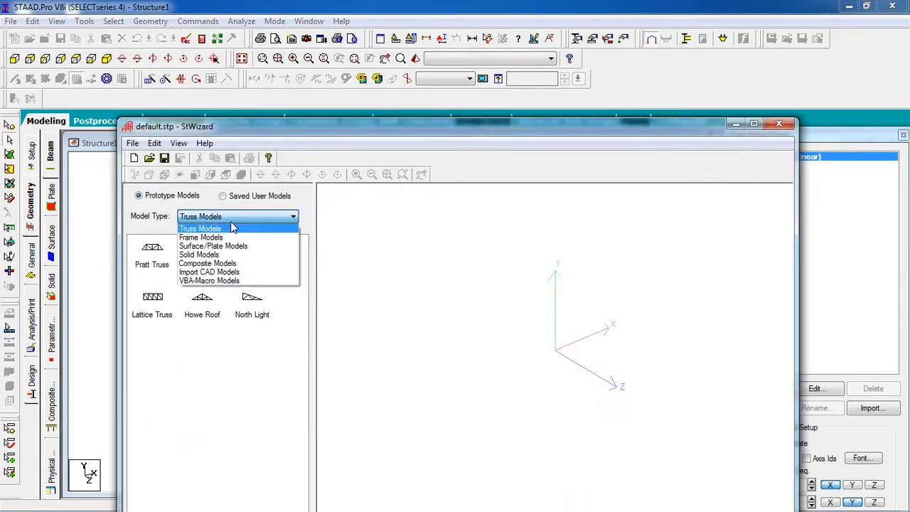
{"action": "left_click", "coordinate": [236, 236]}
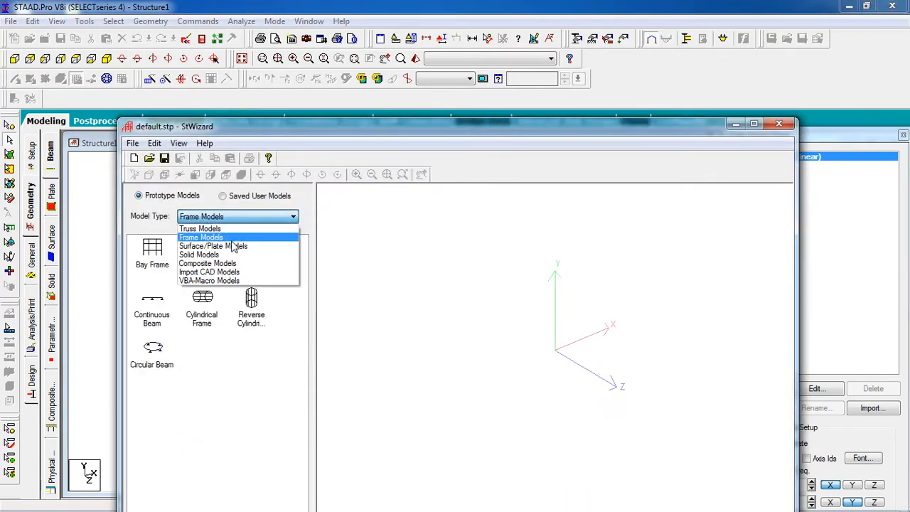
{"action": "left_click", "coordinate": [152, 258]}
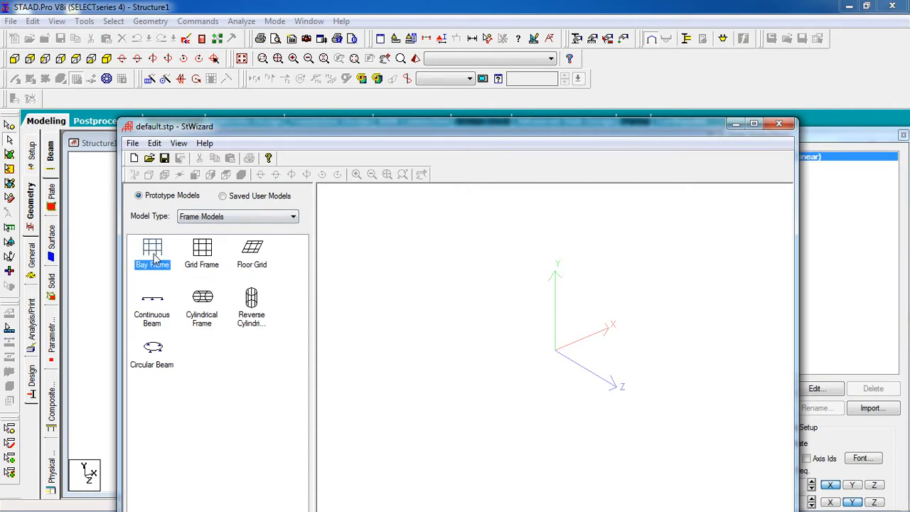
{"action": "double_click", "coordinate": [153, 256]}
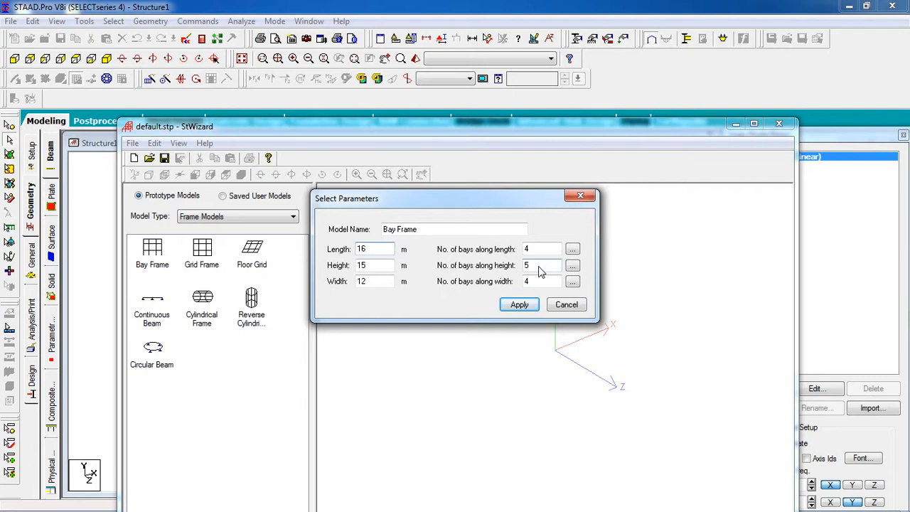
{"action": "left_click", "coordinate": [528, 305]}
{"action": "left_click_drag", "start_coordinate": [517, 326], "coordinate": [524, 362]}
{"action": "mouse_move", "coordinate": [505, 318]}
{"action": "left_mouse_down"}
{"action": "mouse_move", "coordinate": [515, 398]}
{"action": "mouse_move", "coordinate": [500, 302]}
{"action": "left_mouse_up"}
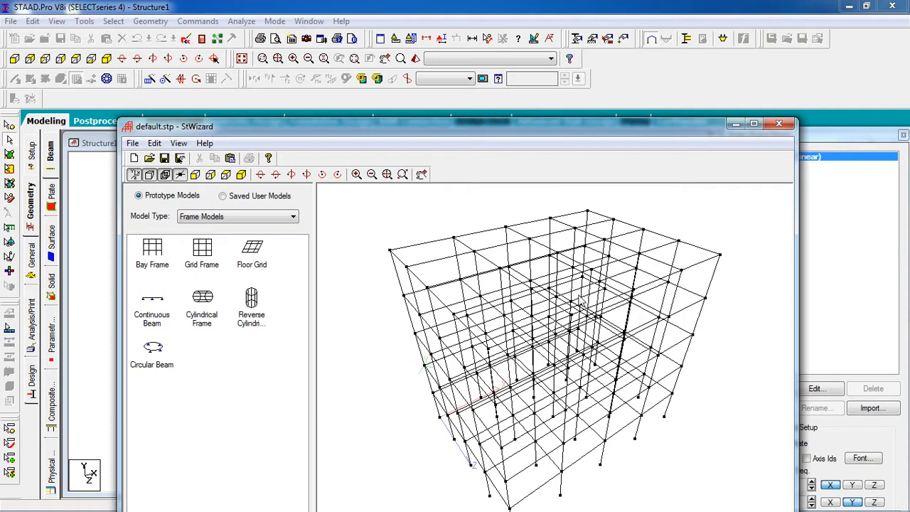
Step: Transfer the bay frame into the model at X, Y, Z offsets of 0 m and hide the snap grid
{"action": "left_click", "coordinate": [230, 159]}
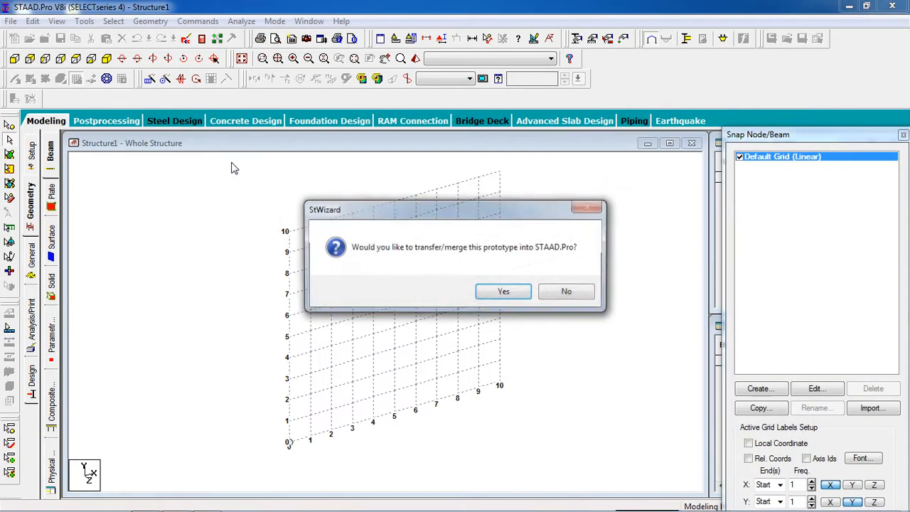
{"action": "left_click", "coordinate": [505, 292]}
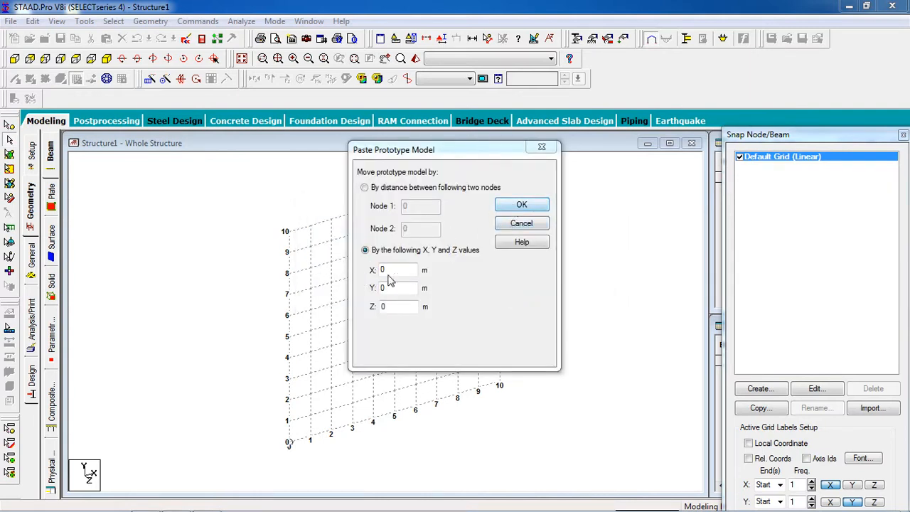
{"action": "left_click", "coordinate": [535, 208]}
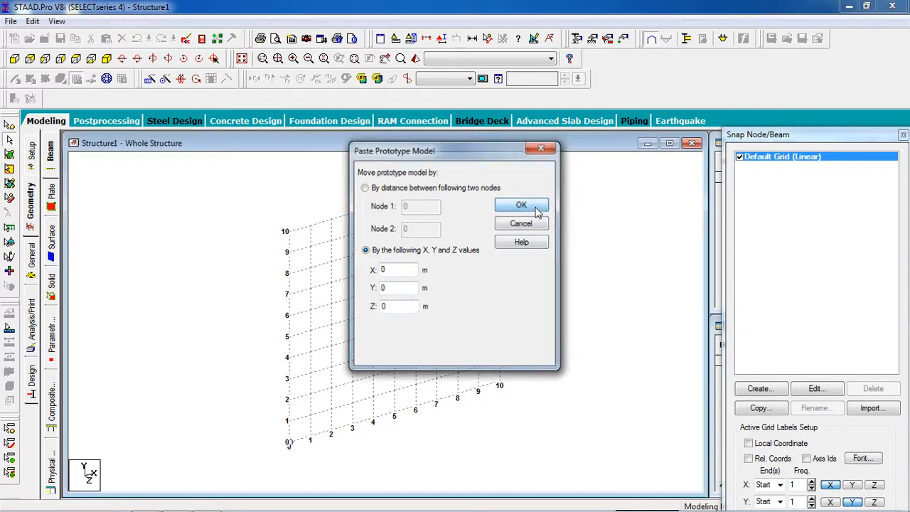
{"action": "scroll", "coordinate": [546, 254], "scroll_direction": "down", "scroll_amount": 3}
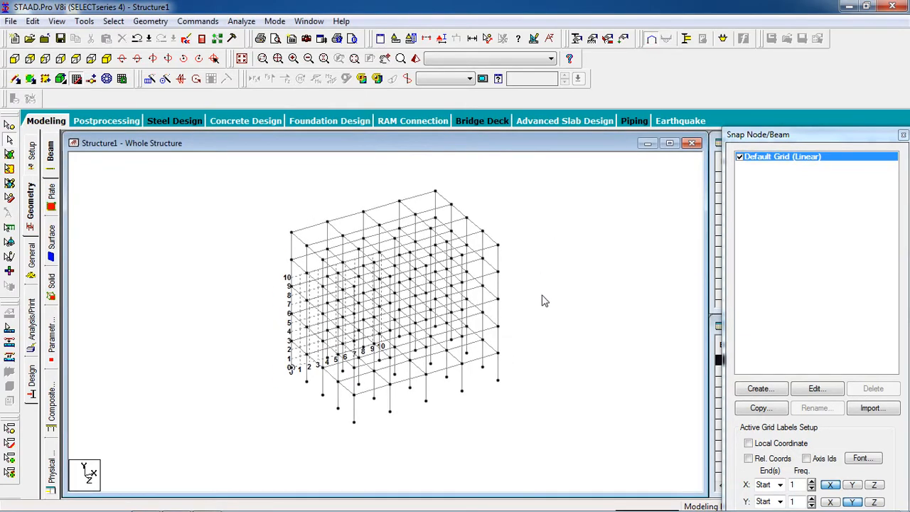
{"action": "middle_click_drag", "start_coordinate": [542, 296], "coordinate": [499, 276]}
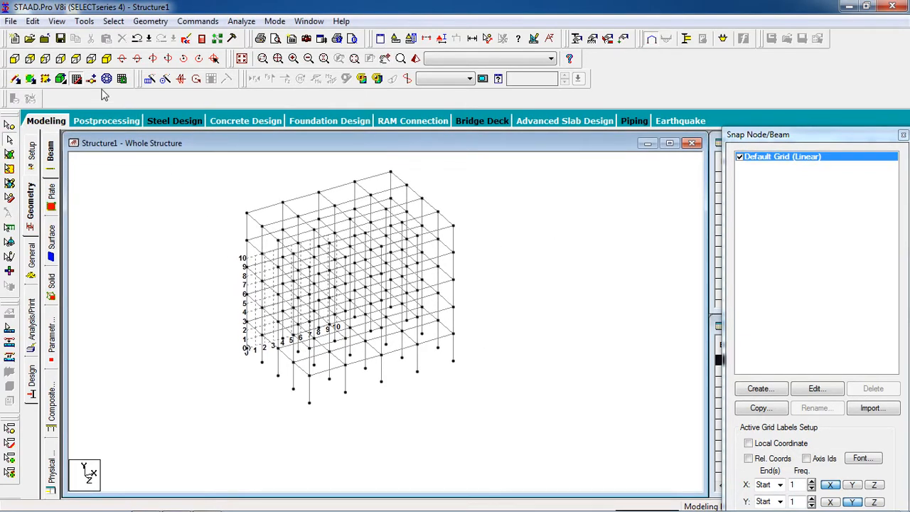
{"action": "left_click", "coordinate": [76, 78]}
{"action": "scroll", "coordinate": [380, 323], "scroll_direction": "up", "scroll_amount": 2}
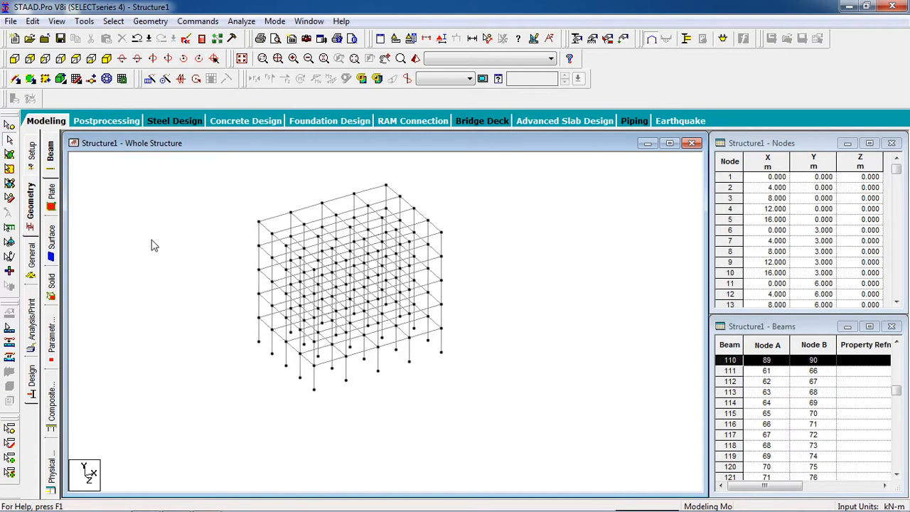
Step: Show the frame from the front and create a fixed support definition
{"action": "left_click", "coordinate": [14, 58]}
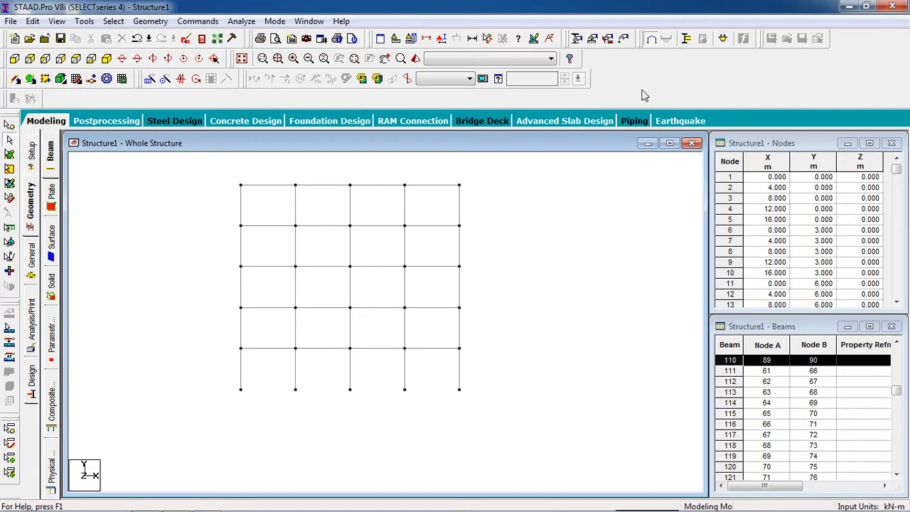
{"action": "left_click", "coordinate": [593, 38]}
{"action": "left_click_drag", "start_coordinate": [69, 44], "coordinate": [745, 103]}
{"action": "left_click", "coordinate": [775, 228]}
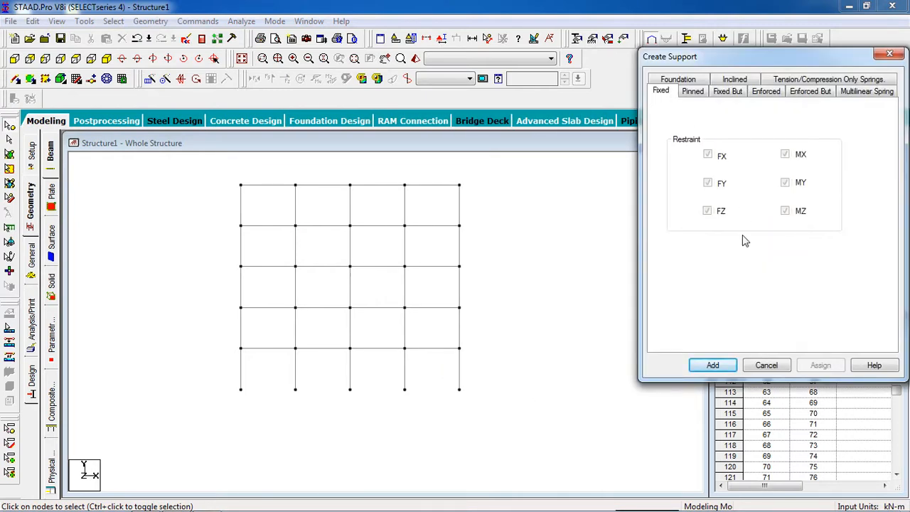
{"action": "left_click", "coordinate": [712, 366]}
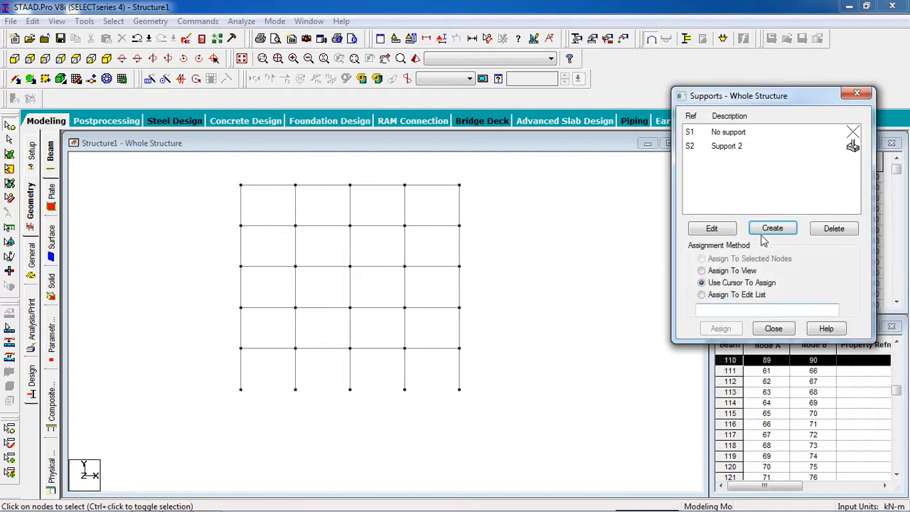
Step: Assign the fixed support to all base nodes of the frame and clear the selection
{"action": "left_click", "coordinate": [744, 148]}
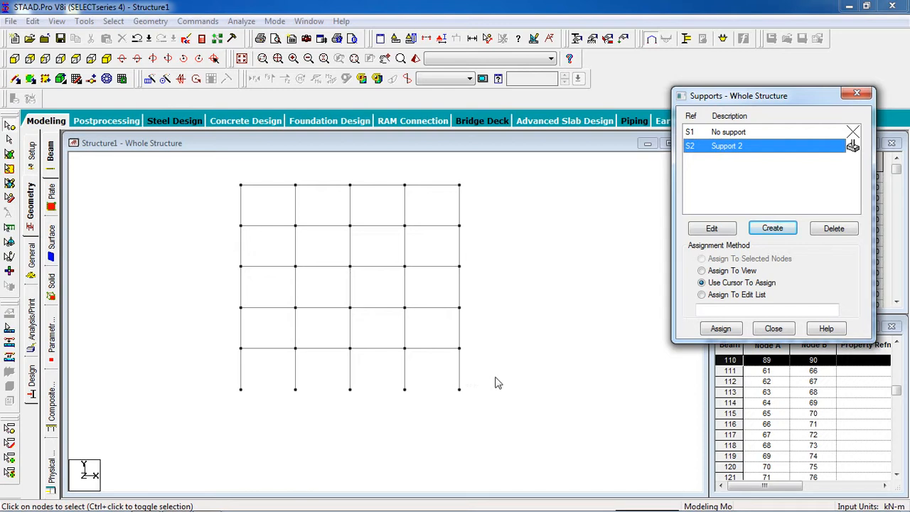
{"action": "left_click_drag", "start_coordinate": [499, 375], "coordinate": [214, 444]}
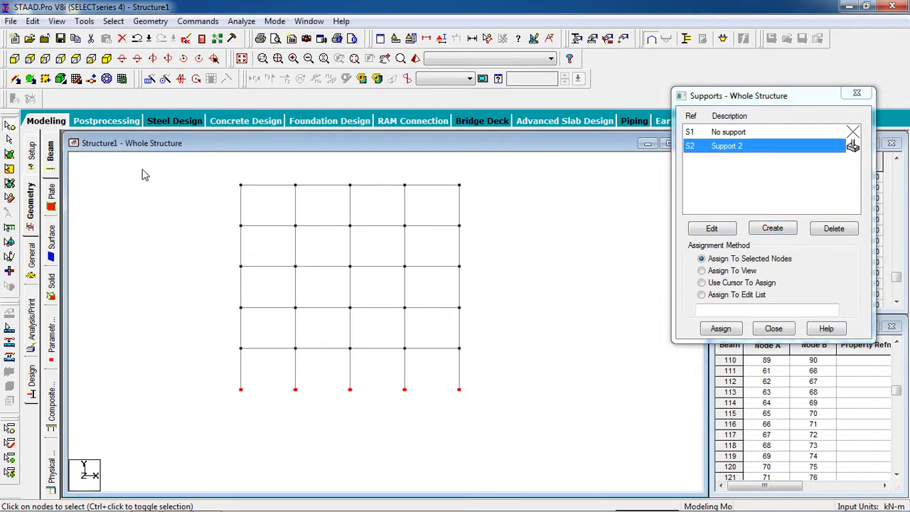
{"action": "left_click", "coordinate": [106, 59]}
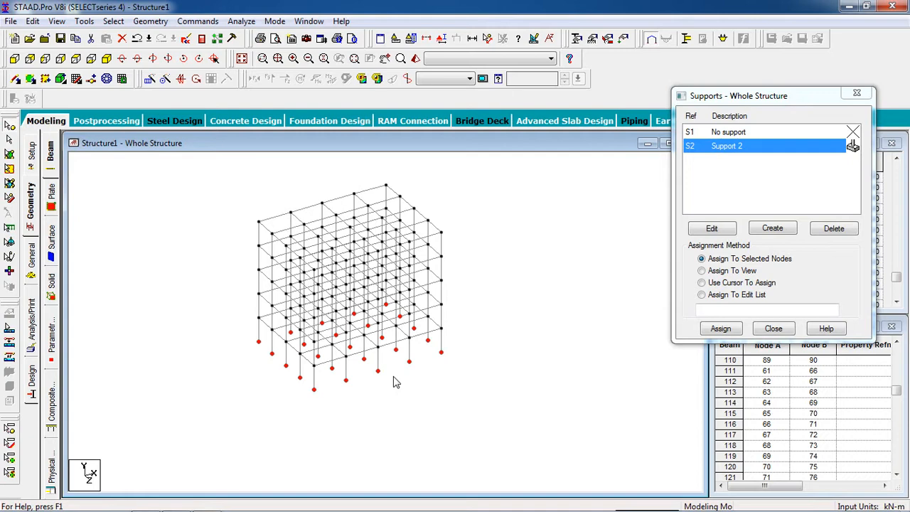
{"action": "left_click", "coordinate": [720, 328]}
{"action": "left_click", "coordinate": [752, 250]}
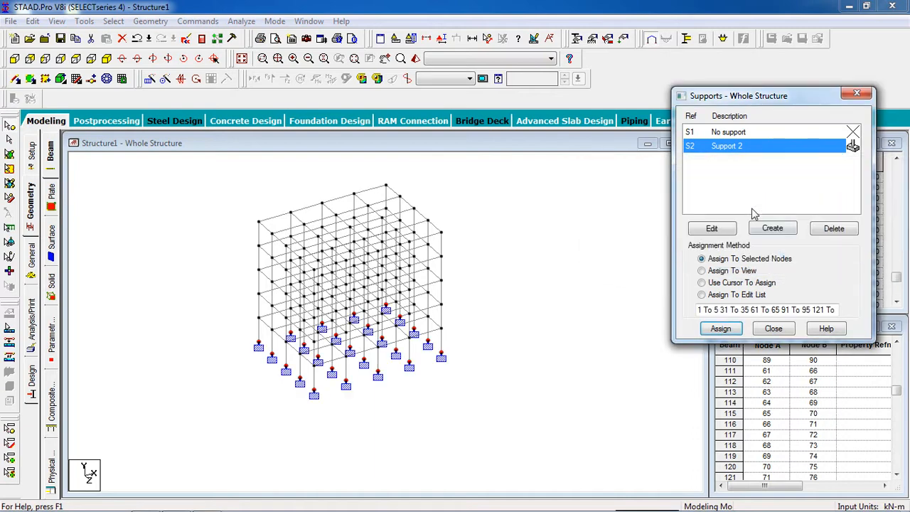
{"action": "left_click", "coordinate": [518, 246]}
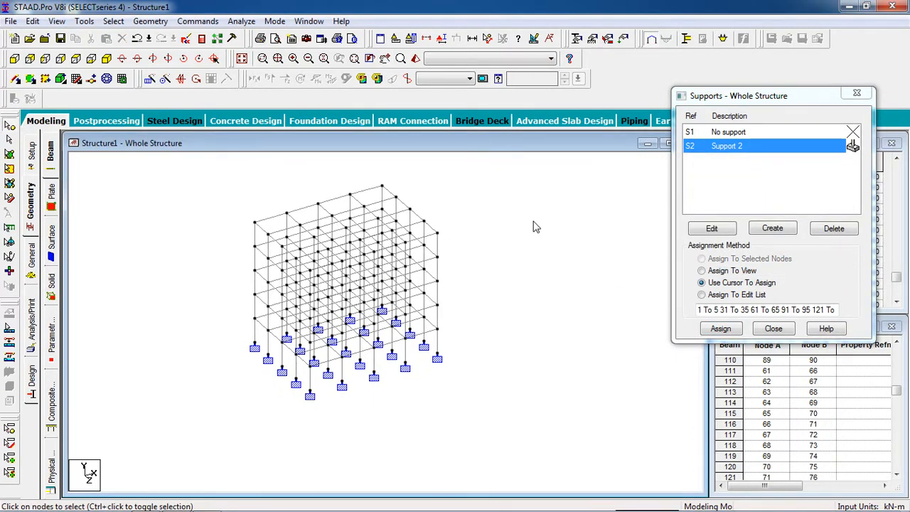
Step: Define a rectangular concrete section with YD 0.5 m and ZD 0.5 m
{"action": "left_click", "coordinate": [580, 43]}
{"action": "left_click_drag", "start_coordinate": [62, 34], "coordinate": [649, 70]}
{"action": "left_click", "coordinate": [764, 235]}
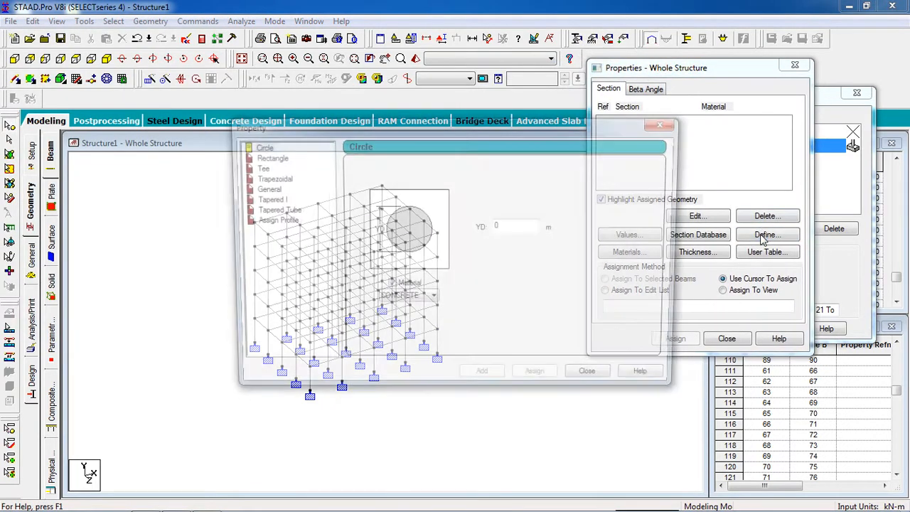
{"action": "left_click", "coordinate": [265, 157]}
{"action": "left_click_drag", "start_coordinate": [327, 125], "coordinate": [529, 99]}
{"action": "double_click", "coordinate": [699, 195]}
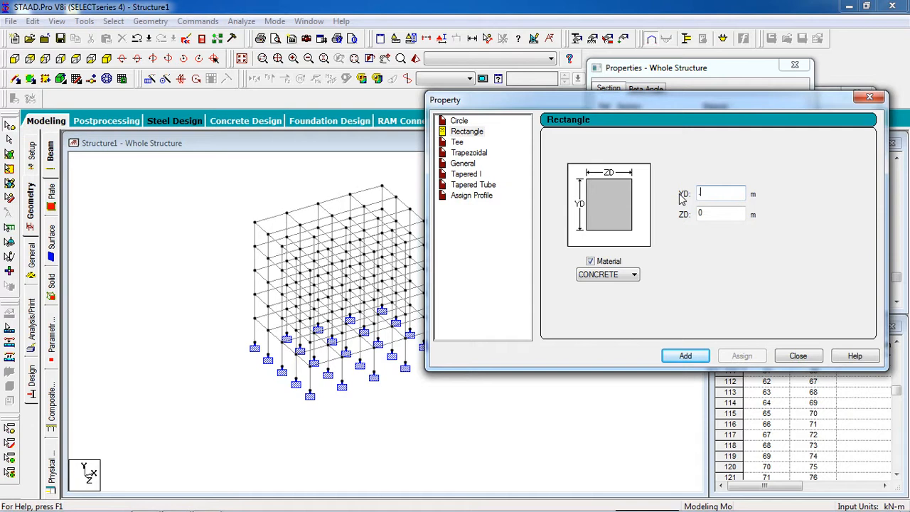
{"action": "type", "text": ".5"}
{"action": "key", "text": "Tab"}
{"action": "type", "text": ".5"}
{"action": "left_click", "coordinate": [697, 358]}
Step: Add a second rectangular concrete section with YD 0.4 m and ZD 0.3 m, and finish defining sections
{"action": "double_click", "coordinate": [709, 193]}
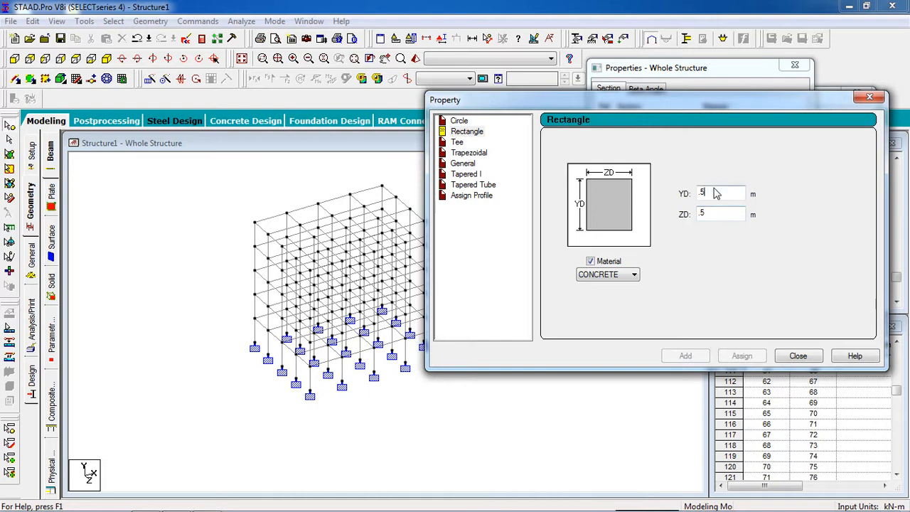
{"action": "type", "text": "."}
{"action": "key", "text": "Tab"}
{"action": "type", "text": ".3"}
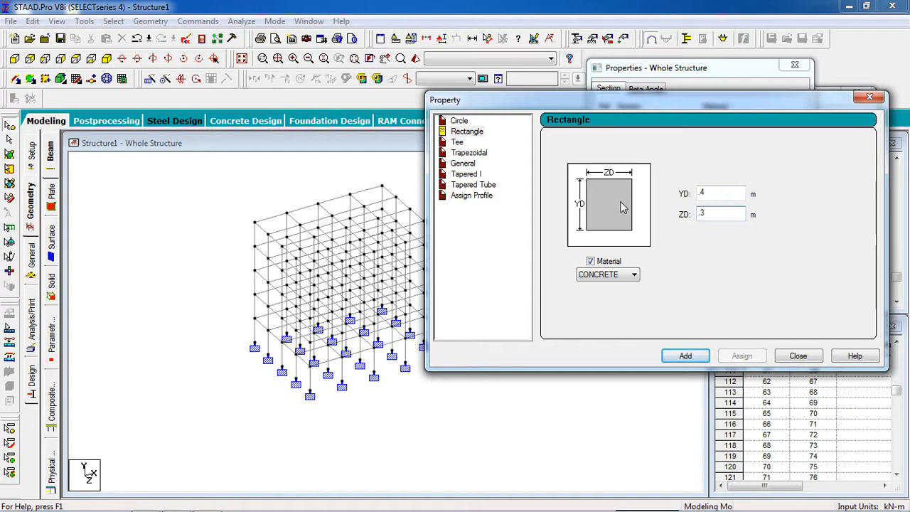
{"action": "left_click", "coordinate": [686, 356]}
{"action": "left_click", "coordinate": [797, 356]}
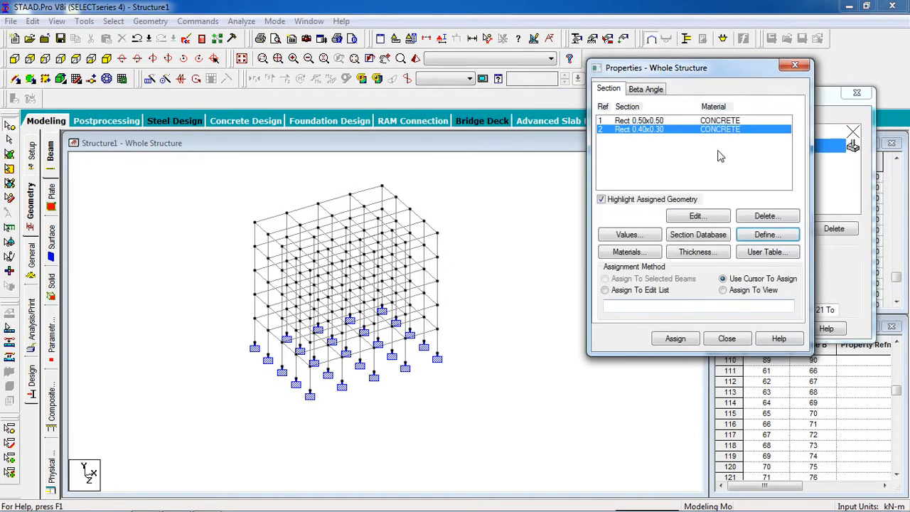
Step: Assign the Rect 0.50x0.50 concrete section to all vertical members, those parallel to Y, and clear the selection
{"action": "left_click_drag", "start_coordinate": [673, 70], "coordinate": [729, 78]}
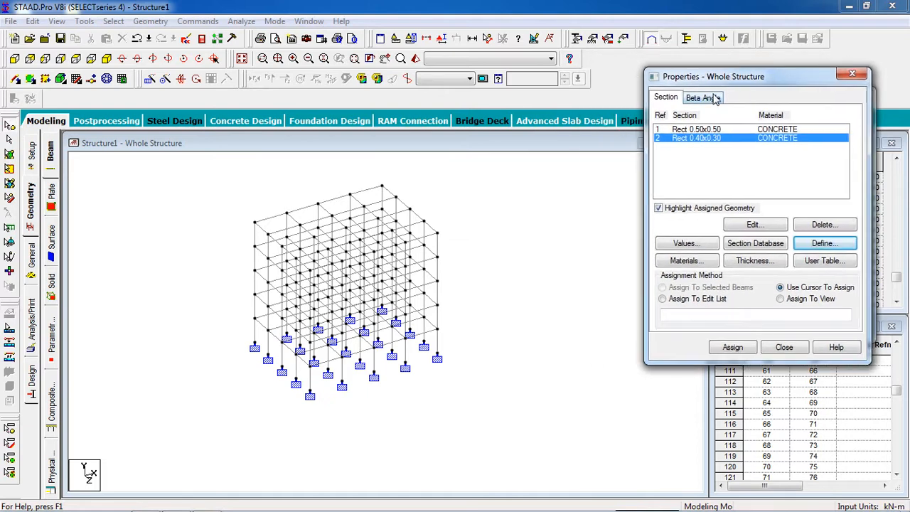
{"action": "left_click", "coordinate": [708, 131]}
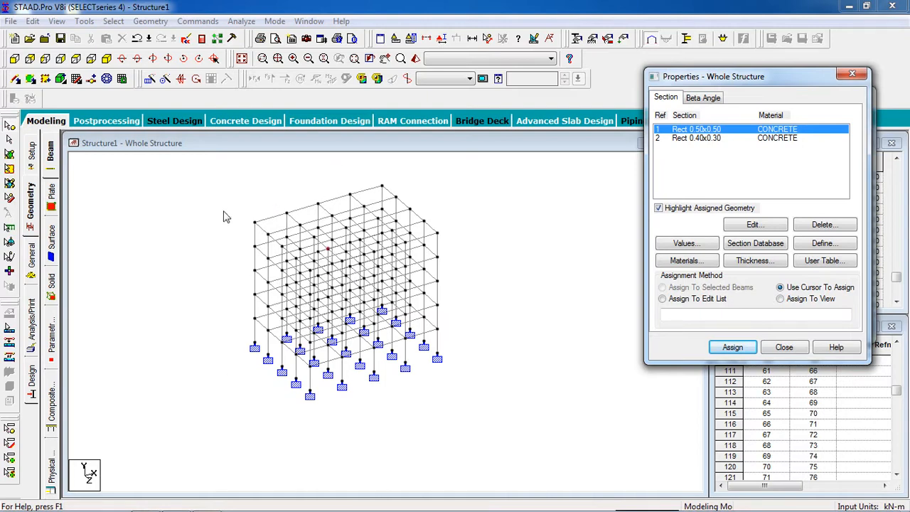
{"action": "left_click", "coordinate": [114, 21]}
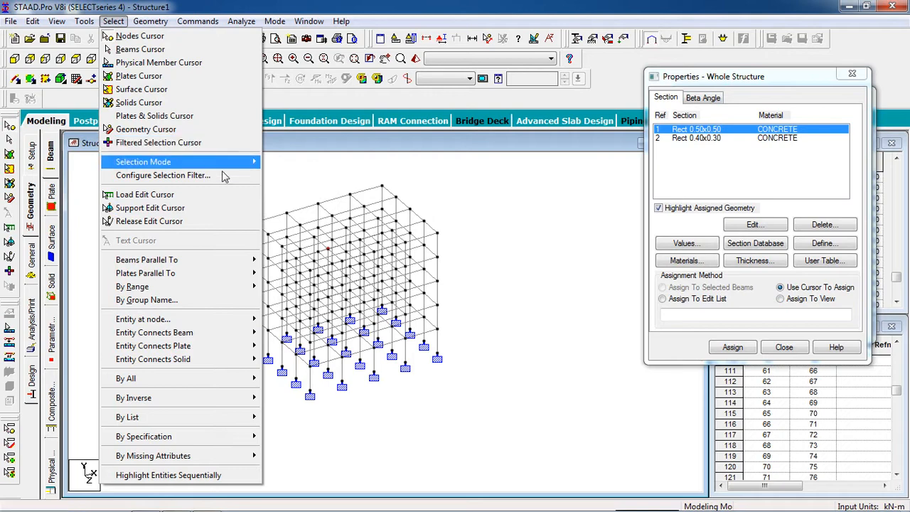
{"action": "mouse_move", "coordinate": [250, 261]}
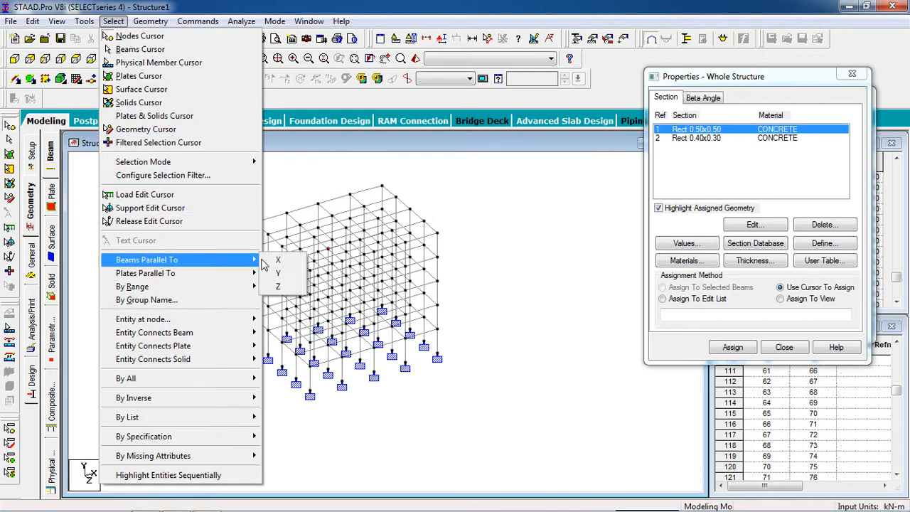
{"action": "left_click", "coordinate": [275, 274]}
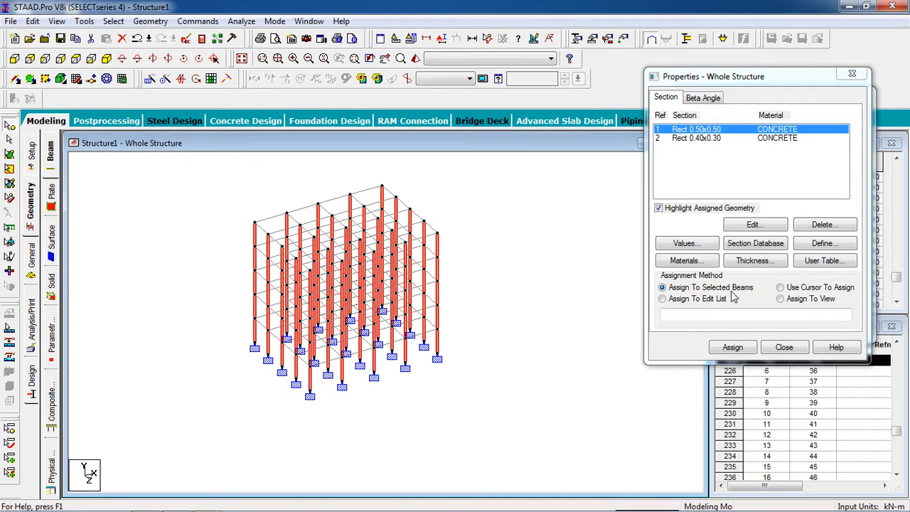
{"action": "left_click", "coordinate": [733, 347]}
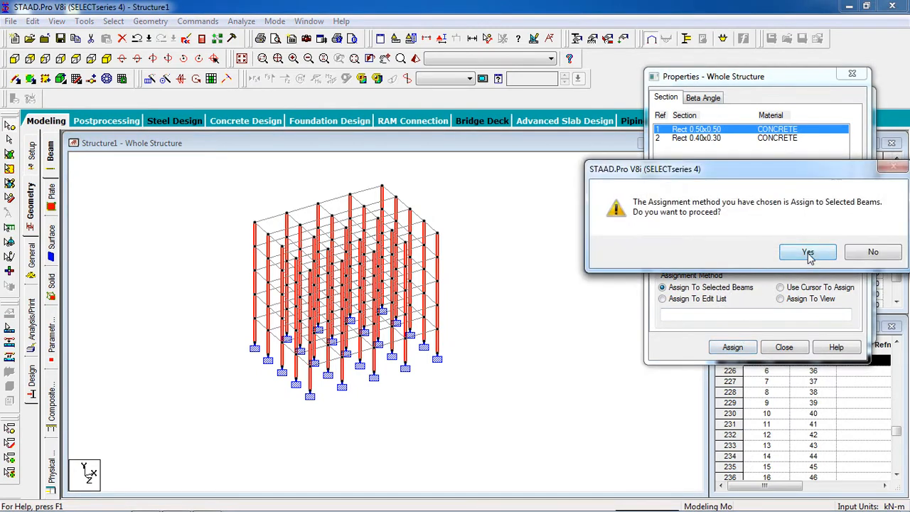
{"action": "left_click", "coordinate": [809, 254]}
{"action": "left_click", "coordinate": [606, 242]}
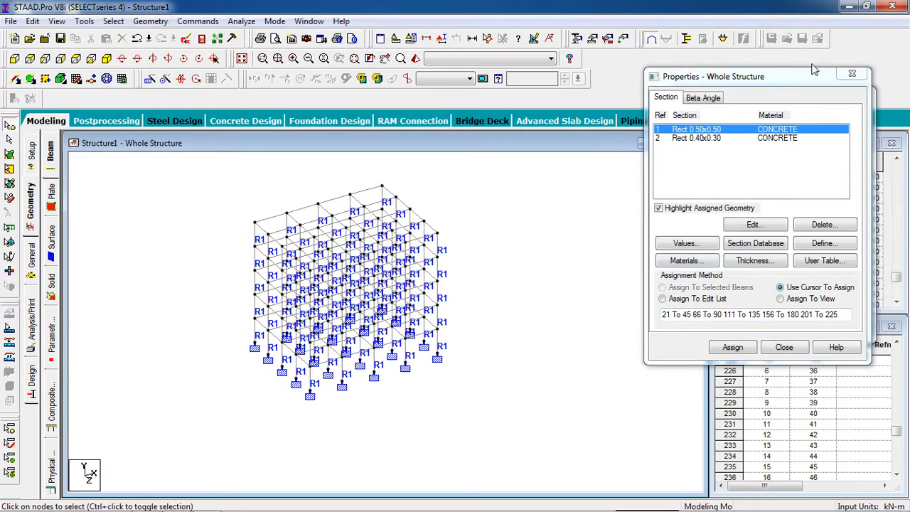
Step: Assign the Rect 0.40x0.30 concrete section to all horizontal beams parallel to X and Z
{"action": "left_click", "coordinate": [733, 138]}
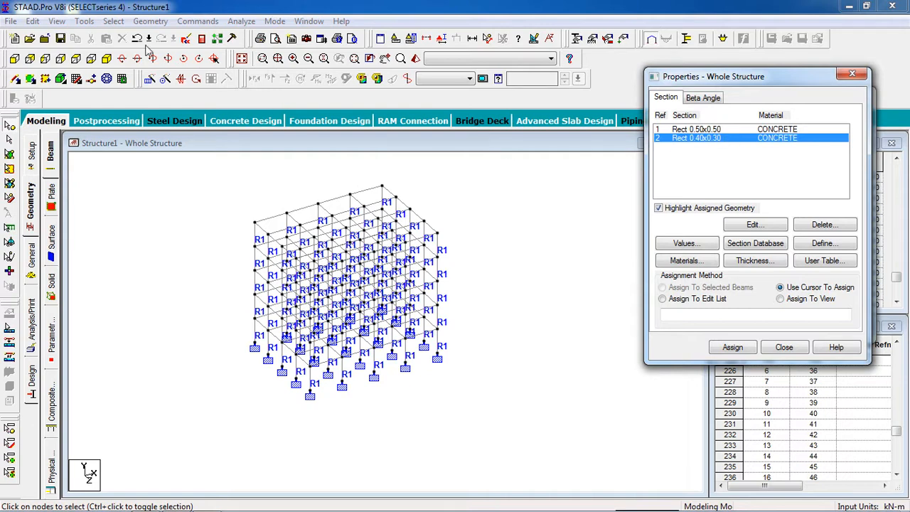
{"action": "left_click", "coordinate": [113, 22]}
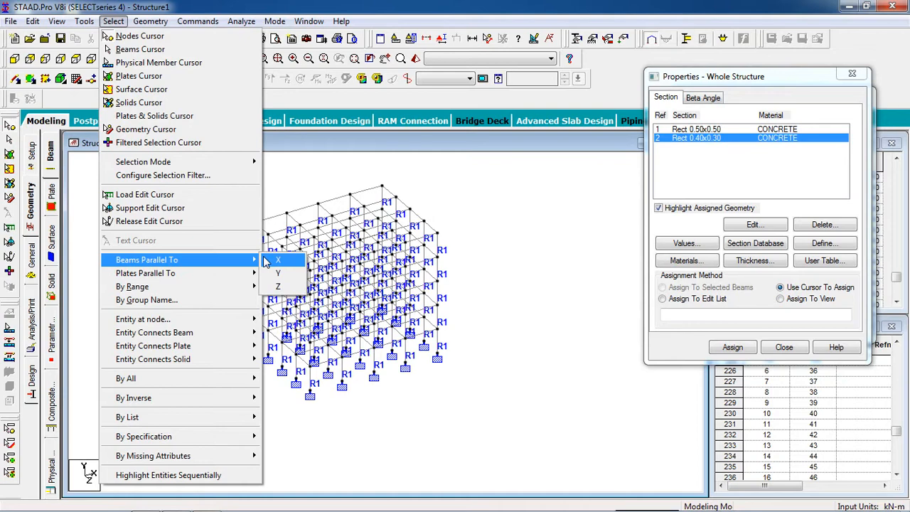
{"action": "left_click", "coordinate": [267, 262]}
{"action": "left_click", "coordinate": [114, 22]}
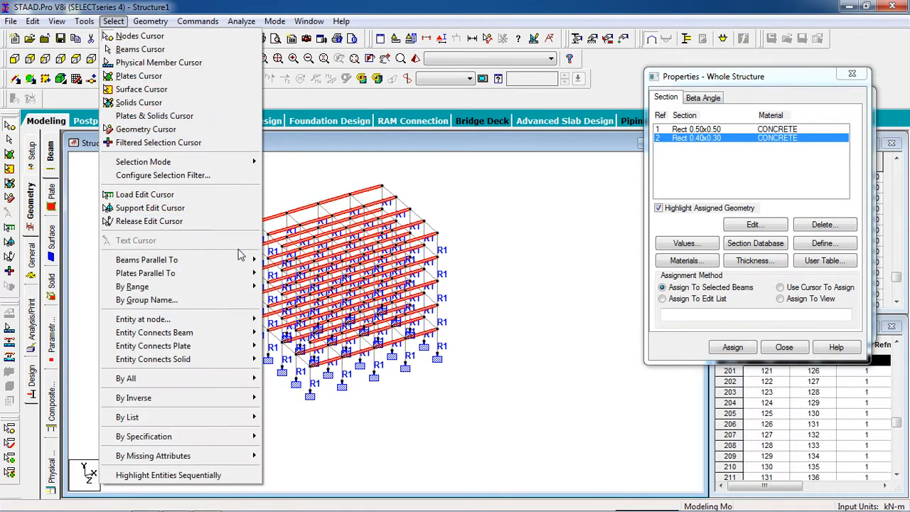
{"action": "mouse_move", "coordinate": [246, 260]}
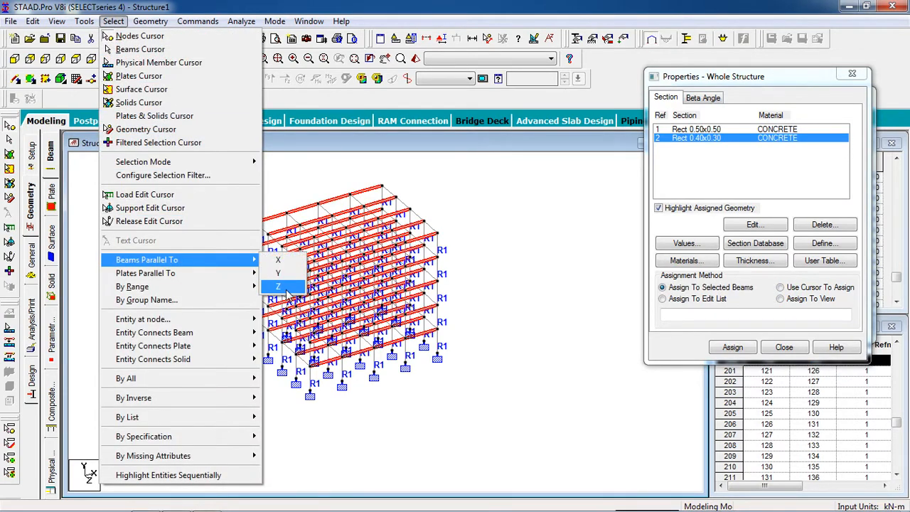
{"action": "left_click", "coordinate": [284, 287]}
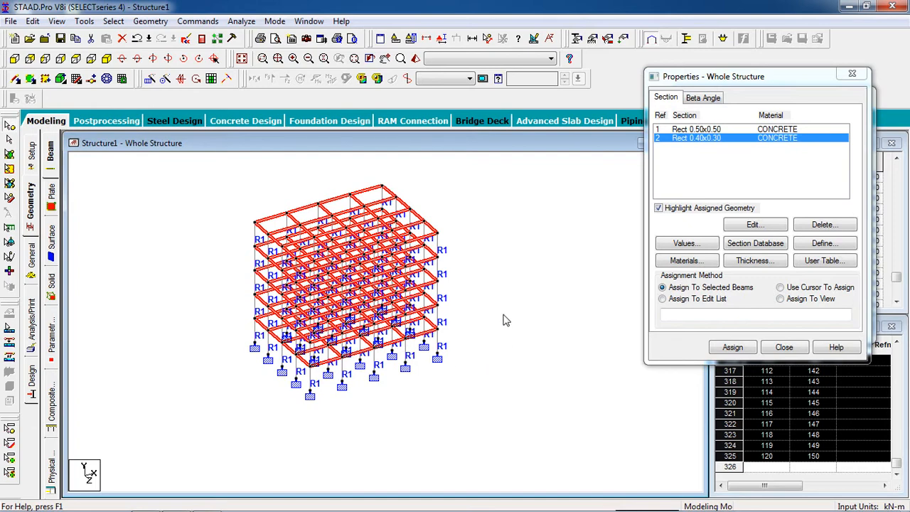
{"action": "left_click", "coordinate": [689, 288]}
{"action": "left_click", "coordinate": [730, 347]}
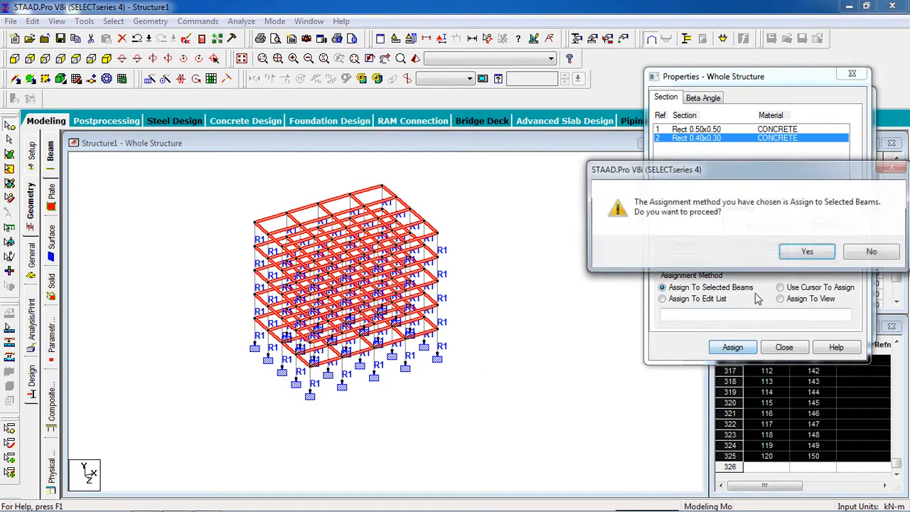
{"action": "left_click", "coordinate": [808, 253]}
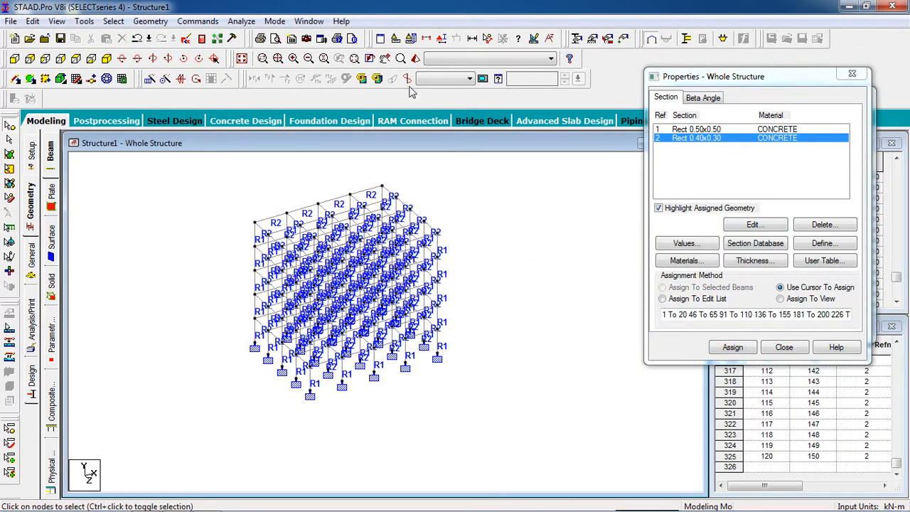
Step: Inspect the frame's member sections from several angles in a 3D rendered view, and close that view
{"action": "left_click", "coordinate": [416, 59]}
{"action": "left_click_drag", "start_coordinate": [411, 236], "coordinate": [574, 301]}
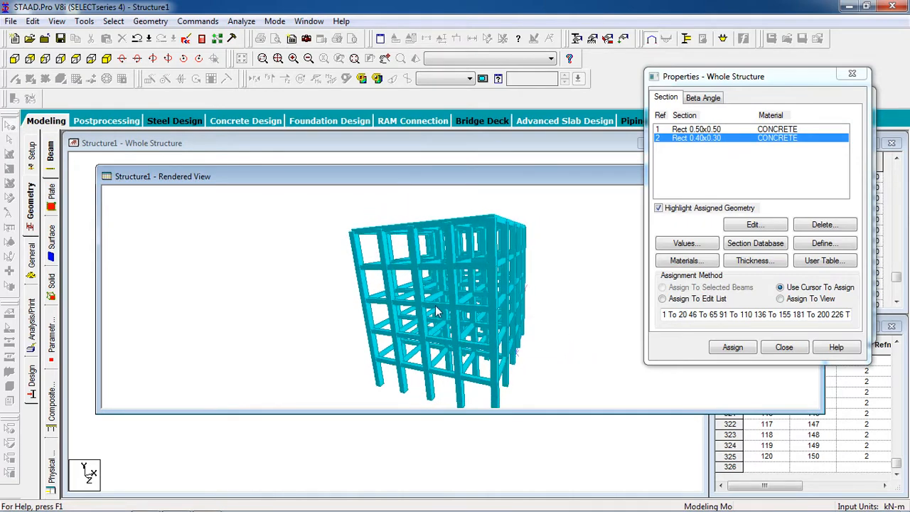
{"action": "left_click_drag", "start_coordinate": [464, 266], "coordinate": [548, 352]}
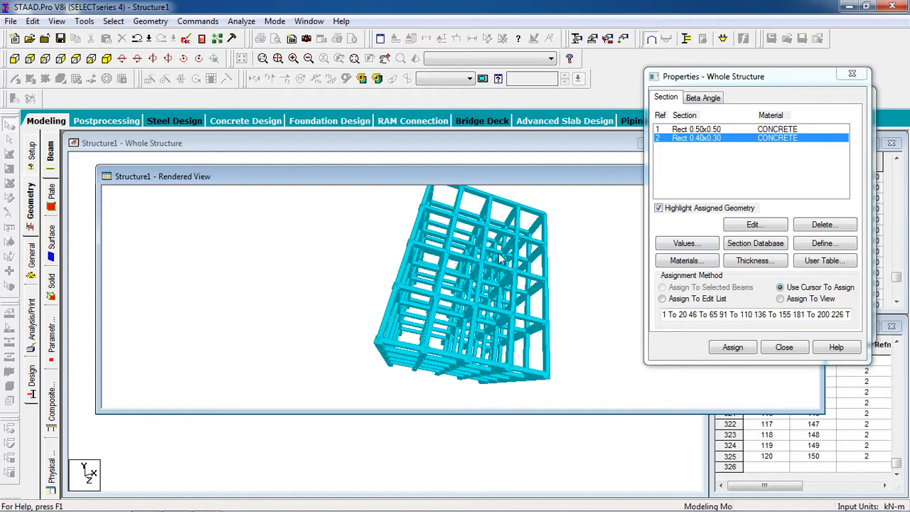
{"action": "left_click_drag", "start_coordinate": [374, 273], "coordinate": [475, 510]}
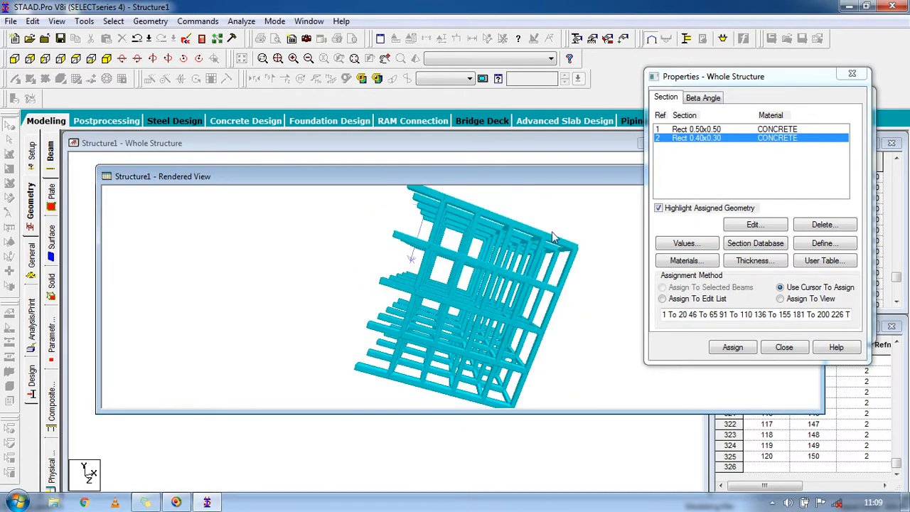
{"action": "left_click_drag", "start_coordinate": [573, 180], "coordinate": [343, 186]}
{"action": "left_click", "coordinate": [579, 184]}
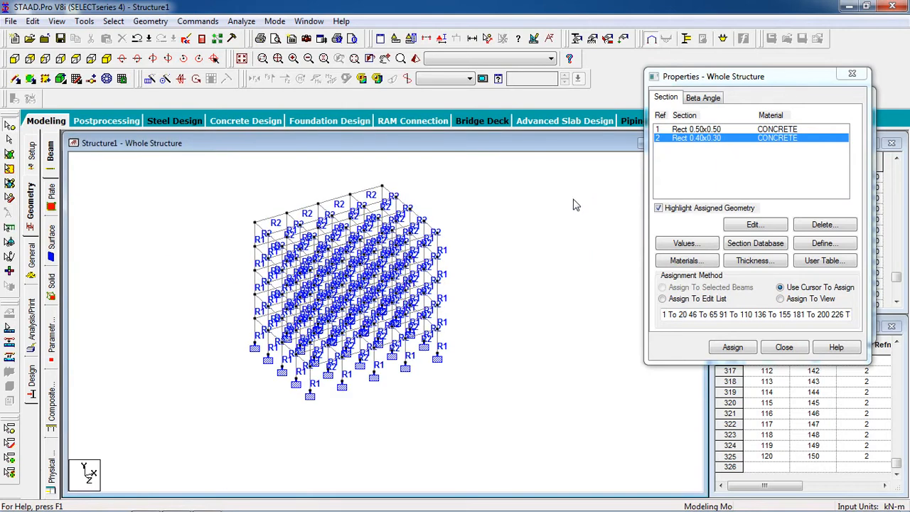
Step: Start a seismic load definition of type IS 1893 - 2002/2005 and open the generator for its parameters
{"action": "left_click_drag", "start_coordinate": [719, 77], "coordinate": [691, 136]}
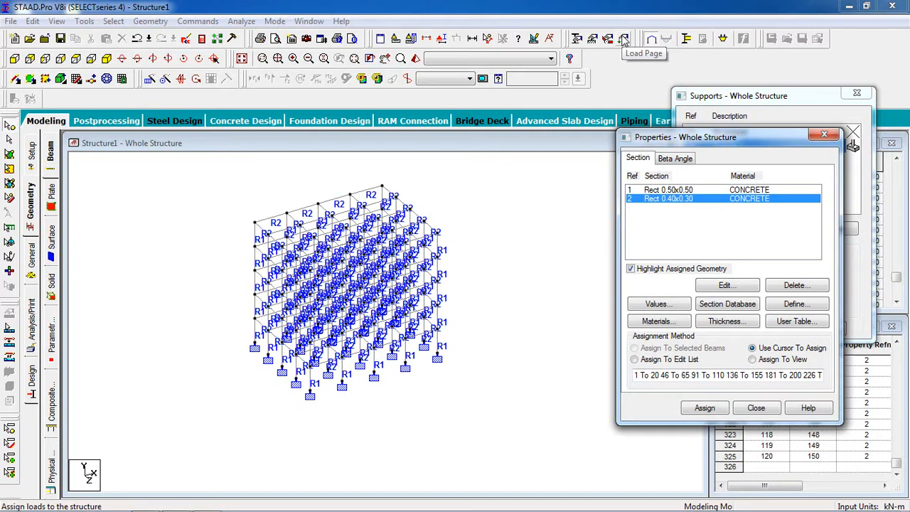
{"action": "left_click", "coordinate": [219, 22]}
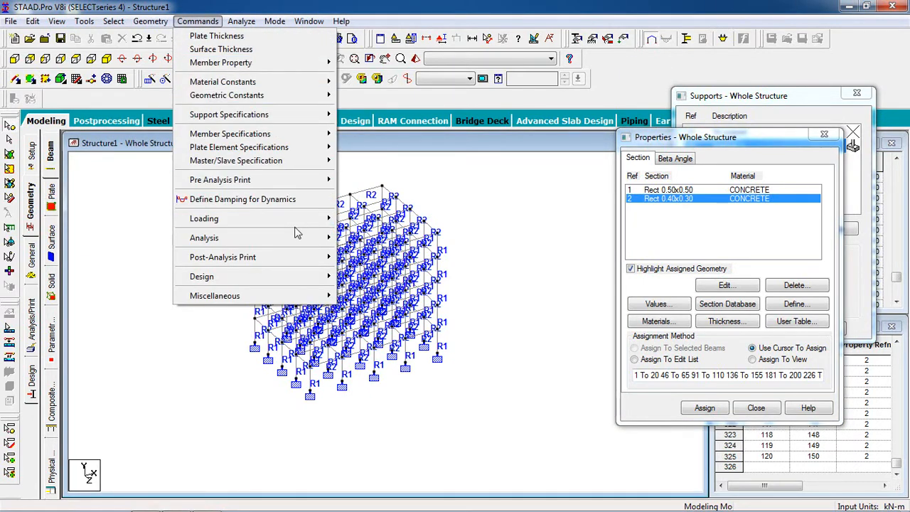
{"action": "mouse_move", "coordinate": [306, 219]}
{"action": "mouse_move", "coordinate": [365, 219]}
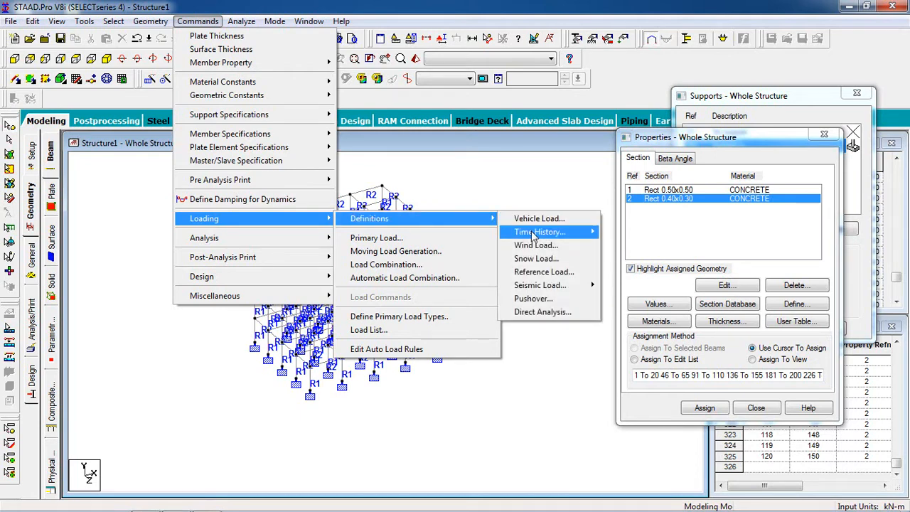
{"action": "mouse_move", "coordinate": [545, 285]}
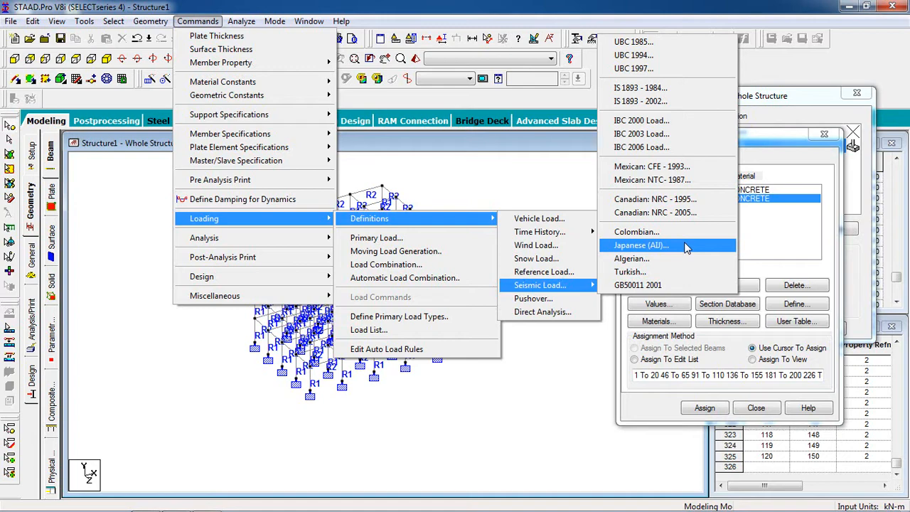
{"action": "left_click", "coordinate": [724, 104]}
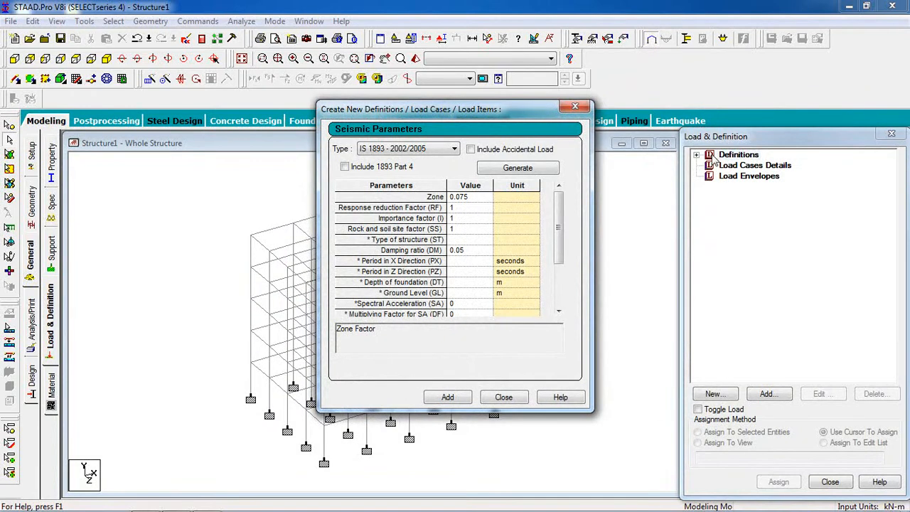
{"action": "left_click", "coordinate": [417, 152]}
{"action": "left_click", "coordinate": [417, 152]}
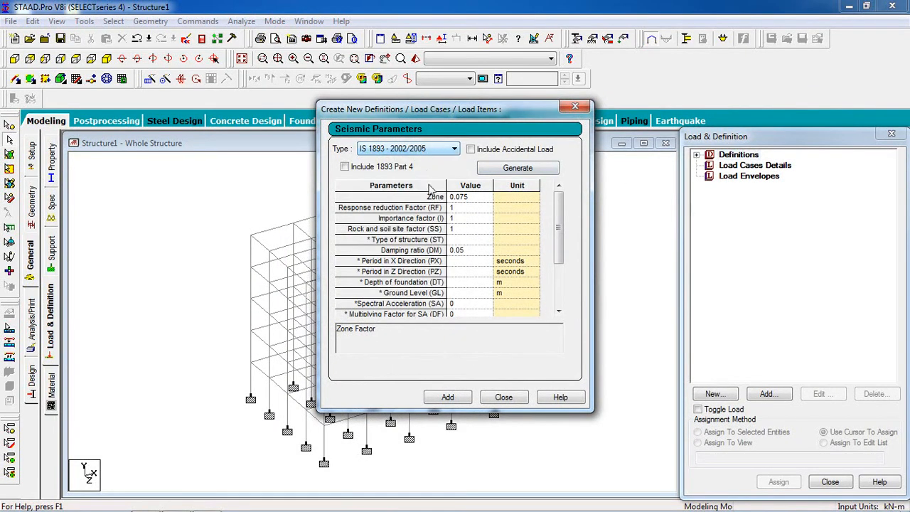
{"action": "left_click", "coordinate": [547, 170]}
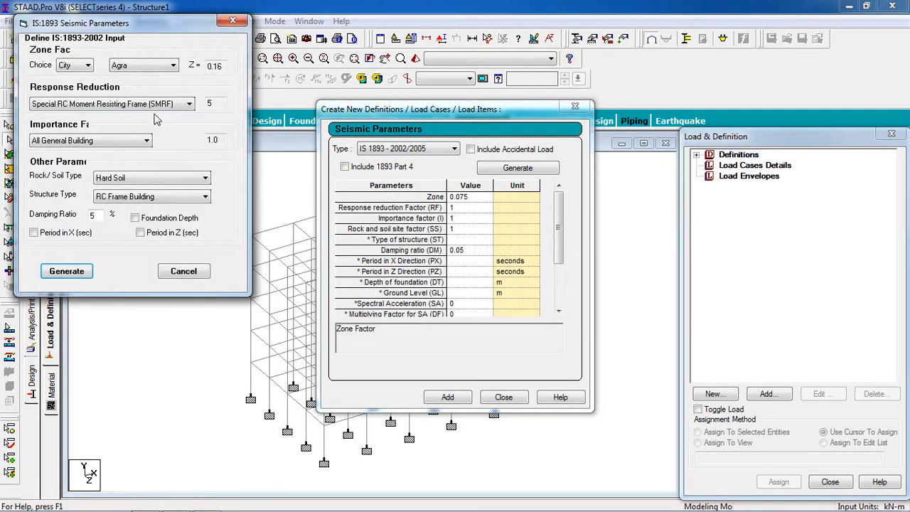
Step: Base the seismic zone factor on Zone instead of City and choose zone III
{"action": "left_click_drag", "start_coordinate": [94, 27], "coordinate": [243, 68]}
{"action": "left_click", "coordinate": [233, 107]}
{"action": "left_click", "coordinate": [232, 107]}
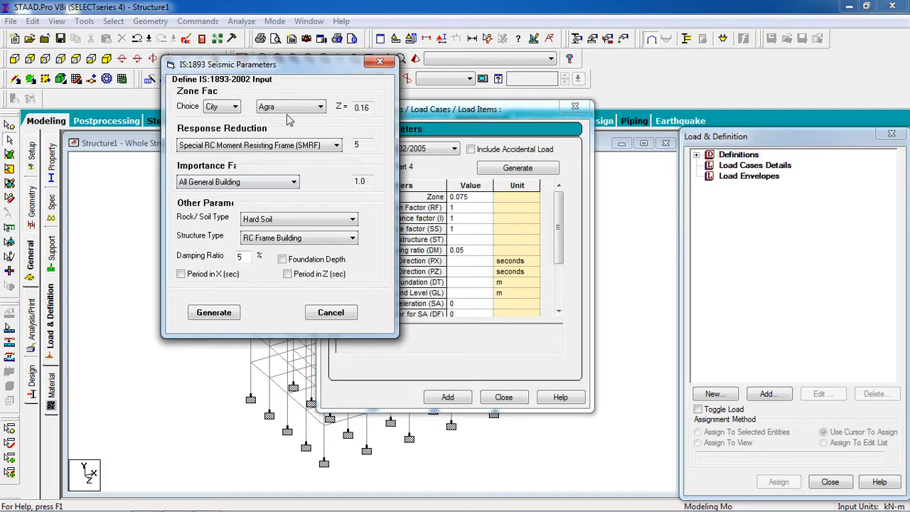
{"action": "left_click", "coordinate": [224, 107]}
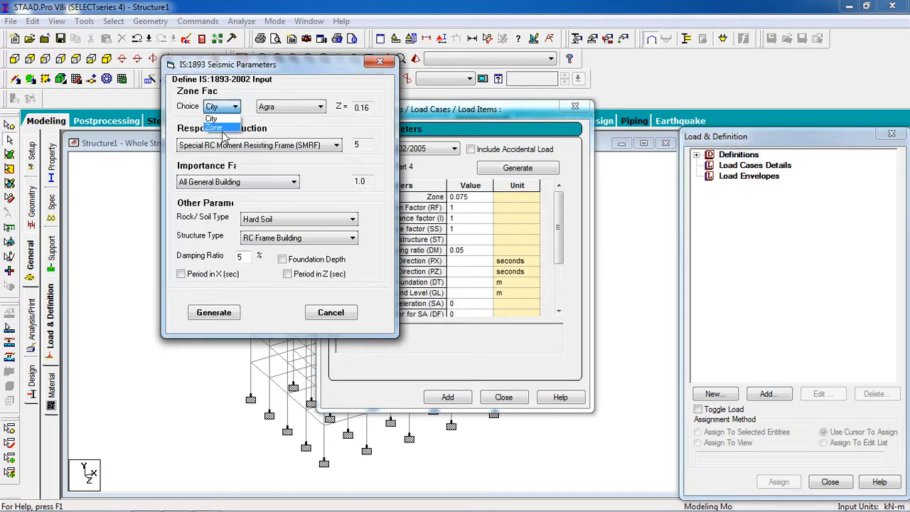
{"action": "left_click", "coordinate": [223, 128]}
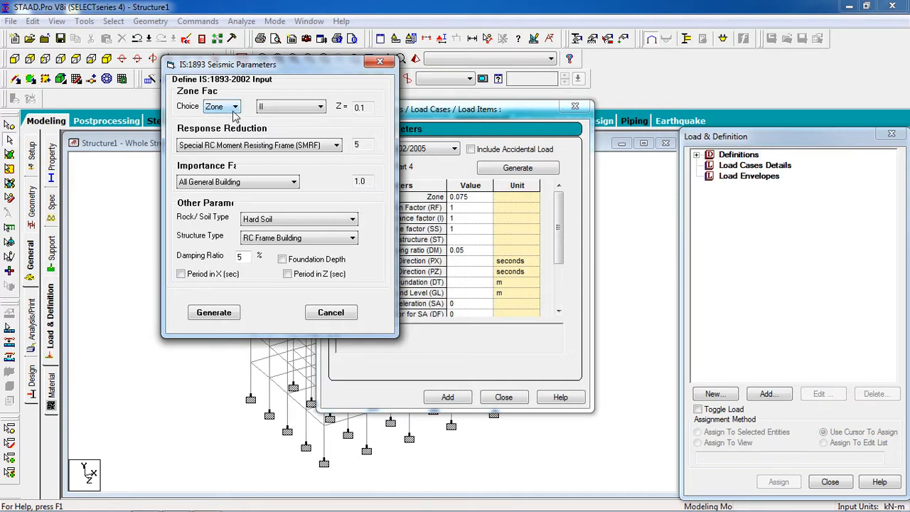
{"action": "left_click", "coordinate": [268, 109]}
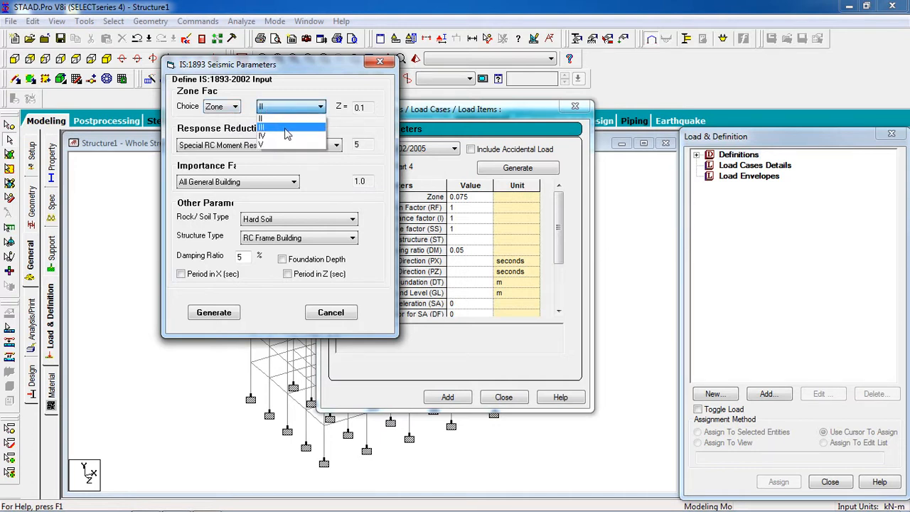
{"action": "left_click", "coordinate": [287, 128]}
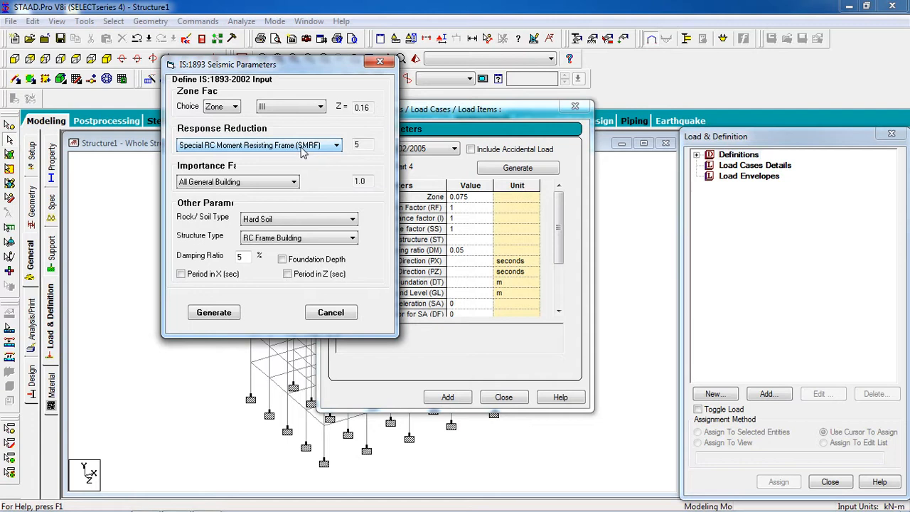
Step: Set the response reduction to Ordinary RC Moment Resisting Frame (OMRF) and the importance factor to Important Building
{"action": "left_click", "coordinate": [307, 147]}
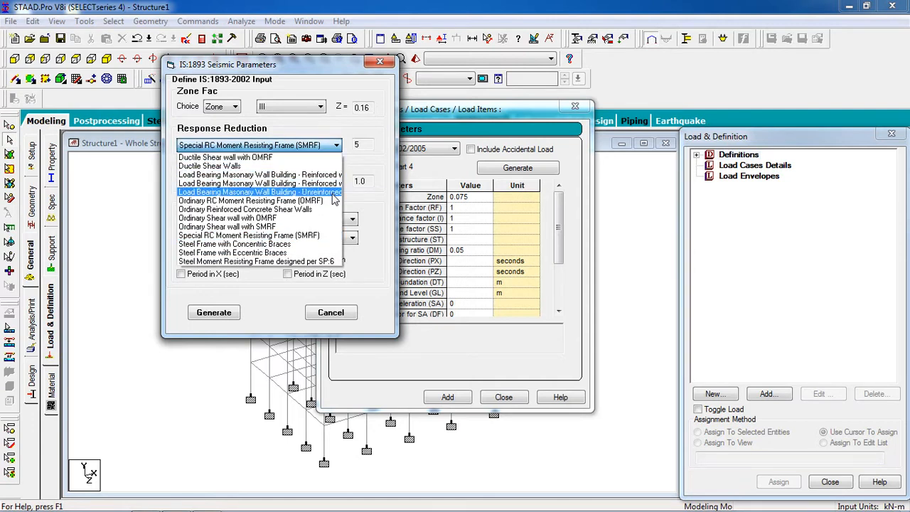
{"action": "left_click", "coordinate": [331, 202]}
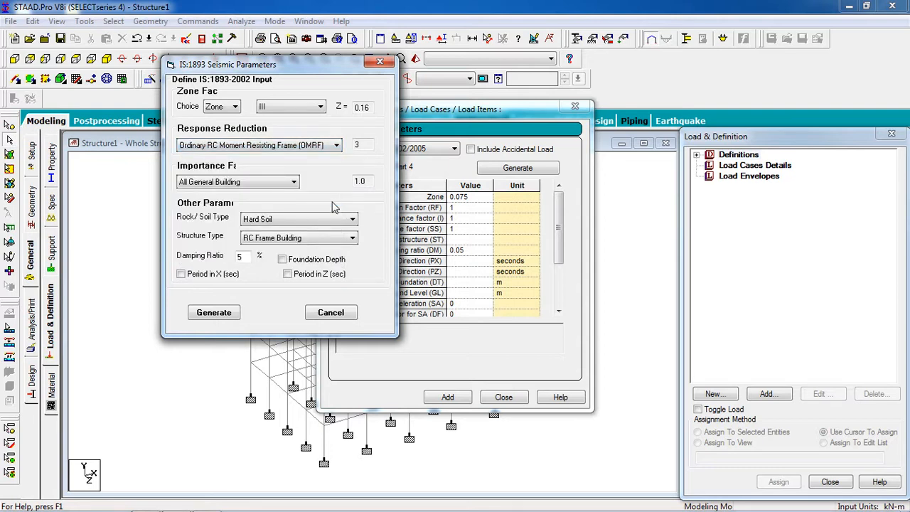
{"action": "left_click", "coordinate": [266, 185]}
{"action": "left_click", "coordinate": [267, 194]}
{"action": "left_click", "coordinate": [293, 182]}
{"action": "left_click", "coordinate": [288, 200]}
{"action": "left_click", "coordinate": [294, 182]}
{"action": "left_click", "coordinate": [291, 192]}
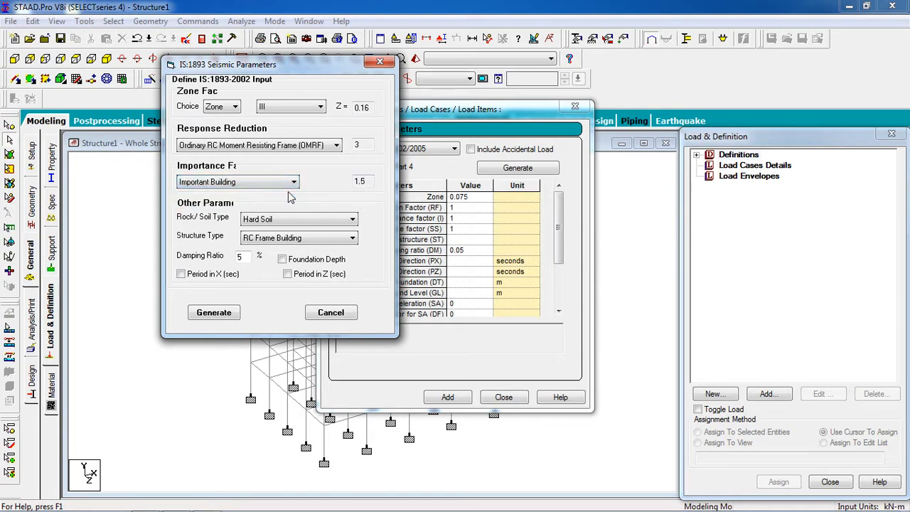
Step: Set the rock/soil type to Medium Soil and the structure type to RC Frame Building
{"action": "left_click", "coordinate": [317, 222]}
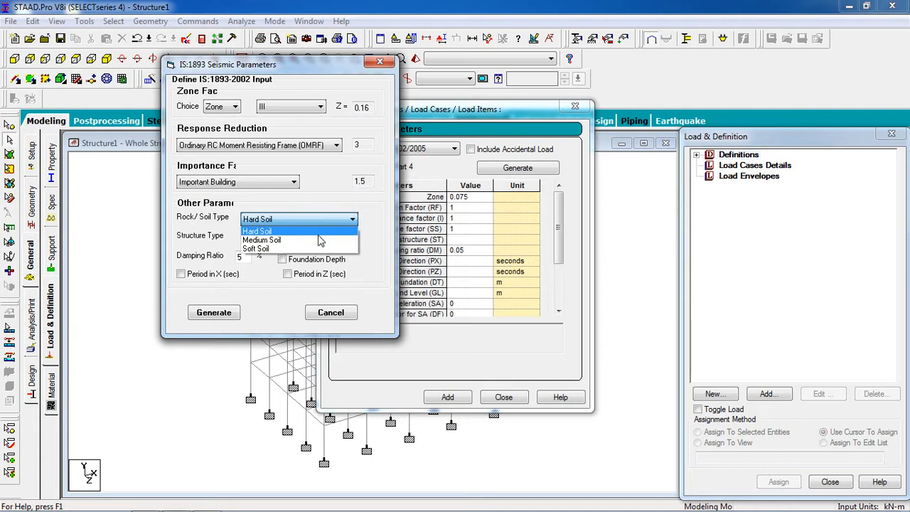
{"action": "left_click", "coordinate": [319, 239]}
{"action": "left_click", "coordinate": [320, 239]}
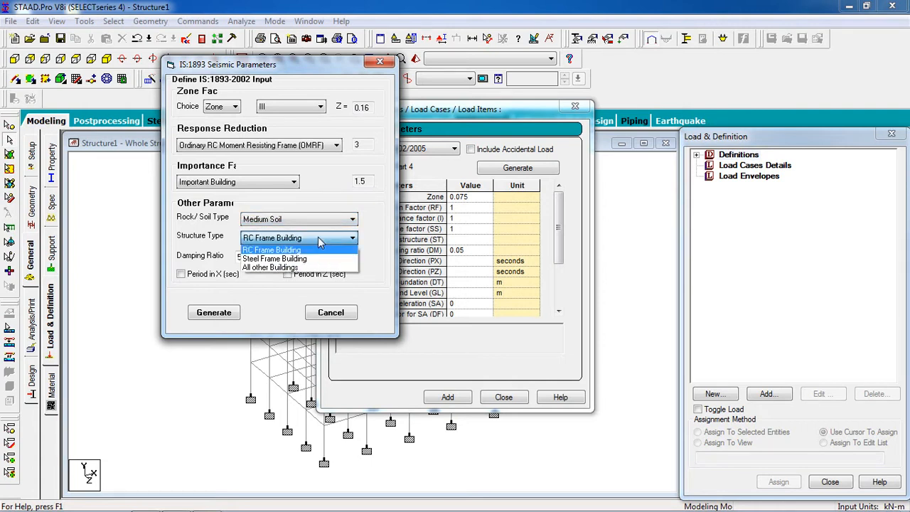
{"action": "left_click", "coordinate": [320, 241]}
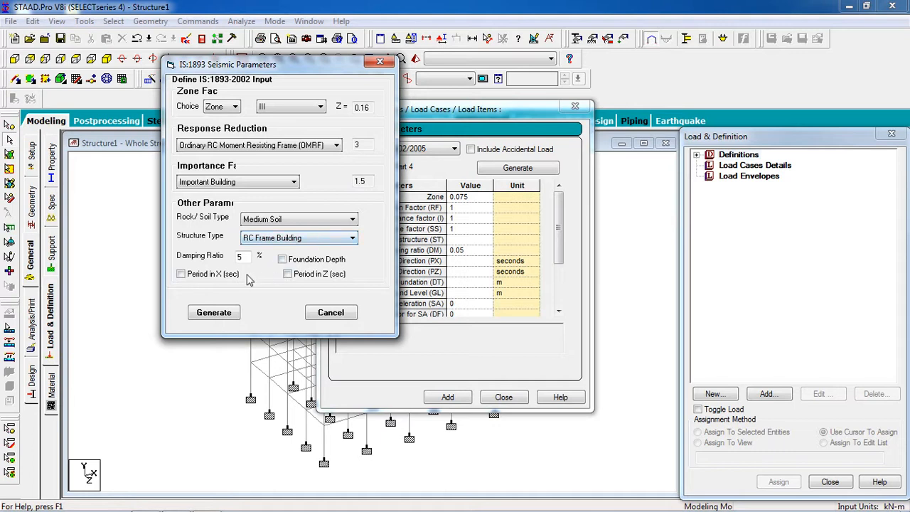
Step: Enter a damping ratio of 0.05 and a foundation depth of 3 m, and generate the seismic parameters
{"action": "left_click_drag", "start_coordinate": [244, 261], "coordinate": [233, 259]}
{"action": "type", "text": "0.05"}
{"action": "left_click", "coordinate": [282, 259]}
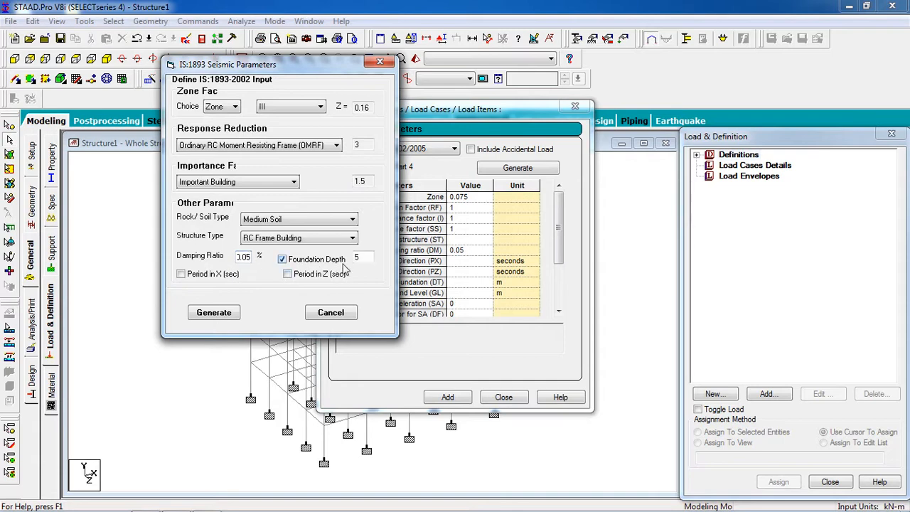
{"action": "left_click_drag", "start_coordinate": [360, 262], "coordinate": [342, 264]}
{"action": "left_click", "coordinate": [201, 311]}
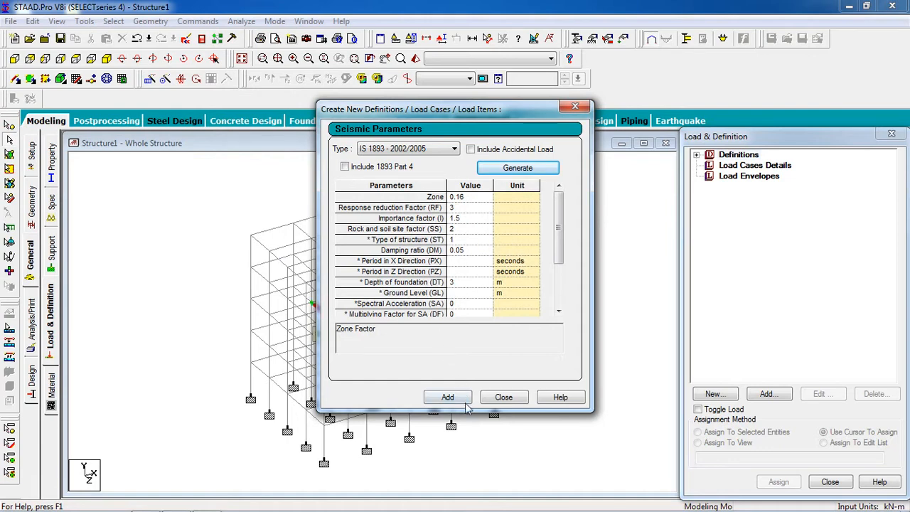
Step: Add the generated IS 1893 seismic definition to the model and close the definitions dialog
{"action": "left_click", "coordinate": [459, 396]}
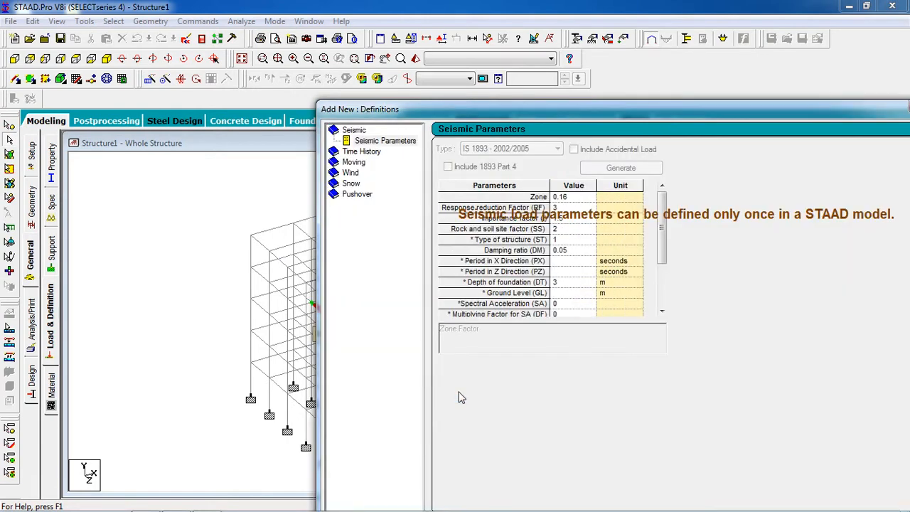
{"action": "left_click_drag", "start_coordinate": [613, 115], "coordinate": [370, 50]}
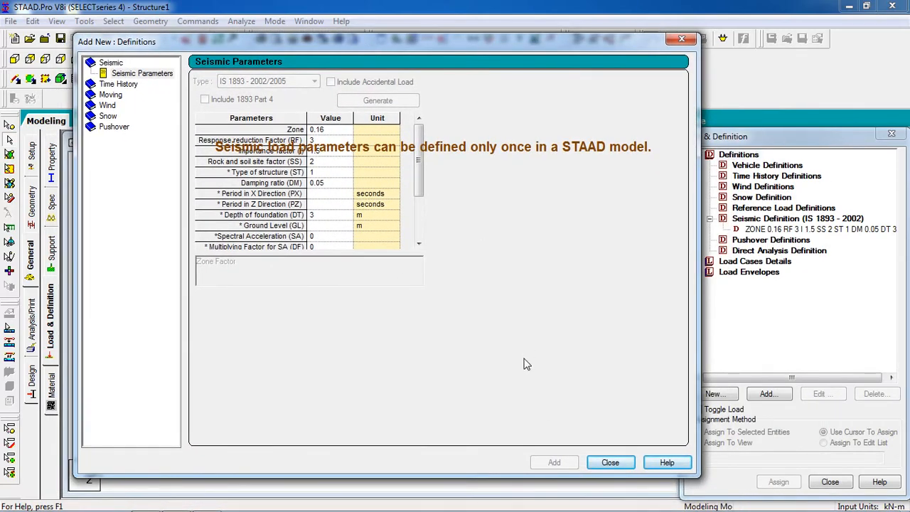
{"action": "left_click", "coordinate": [611, 462]}
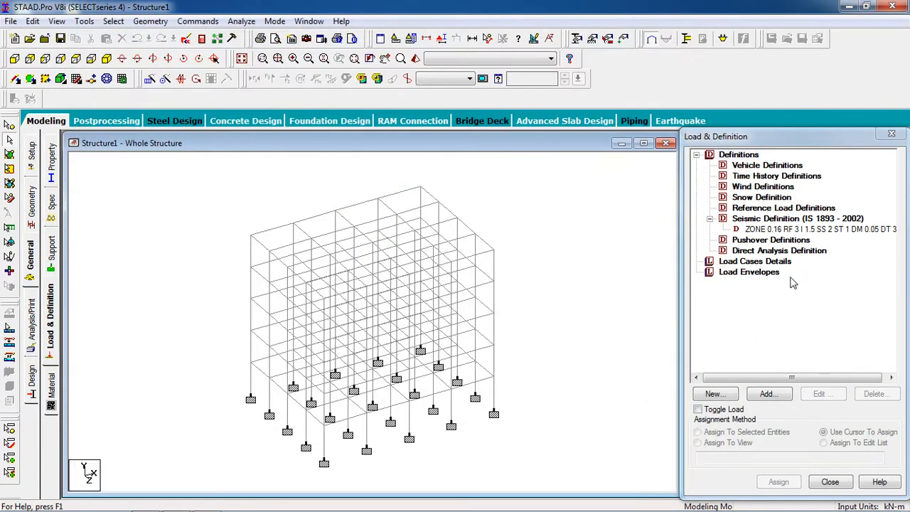
Step: Add a self-weight item with factor 1 under the IS 1893 seismic definition
{"action": "left_click", "coordinate": [818, 232]}
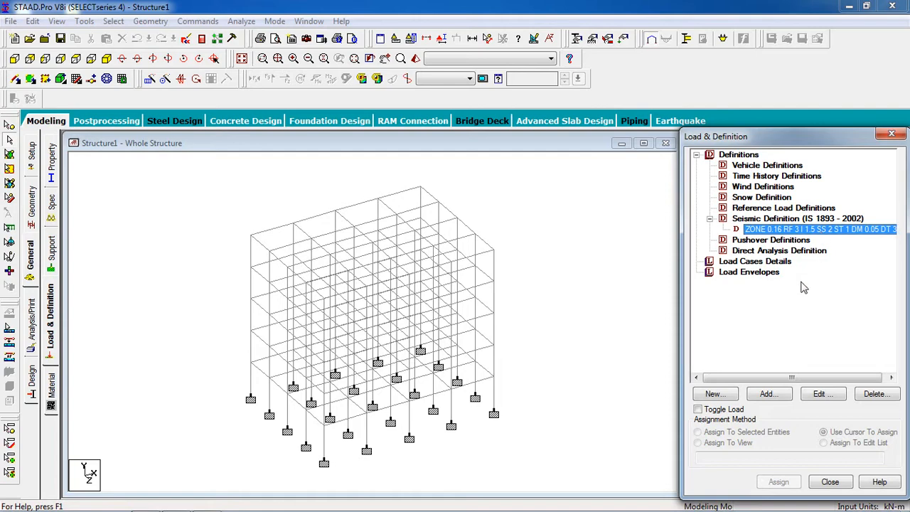
{"action": "left_click", "coordinate": [772, 398]}
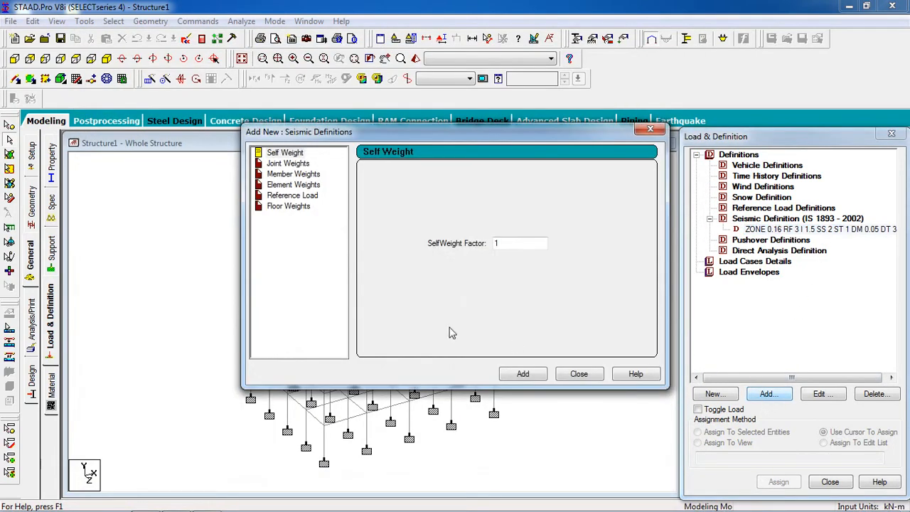
{"action": "left_click", "coordinate": [297, 153]}
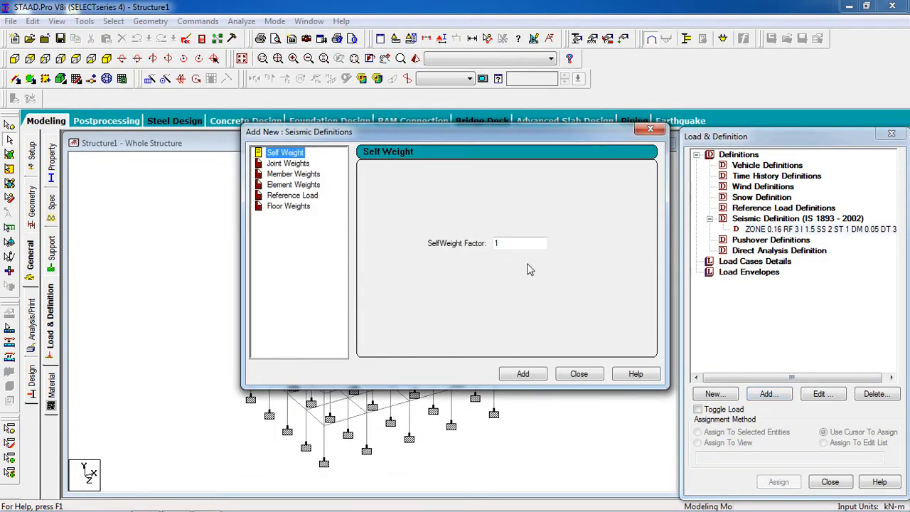
{"action": "left_click", "coordinate": [526, 374]}
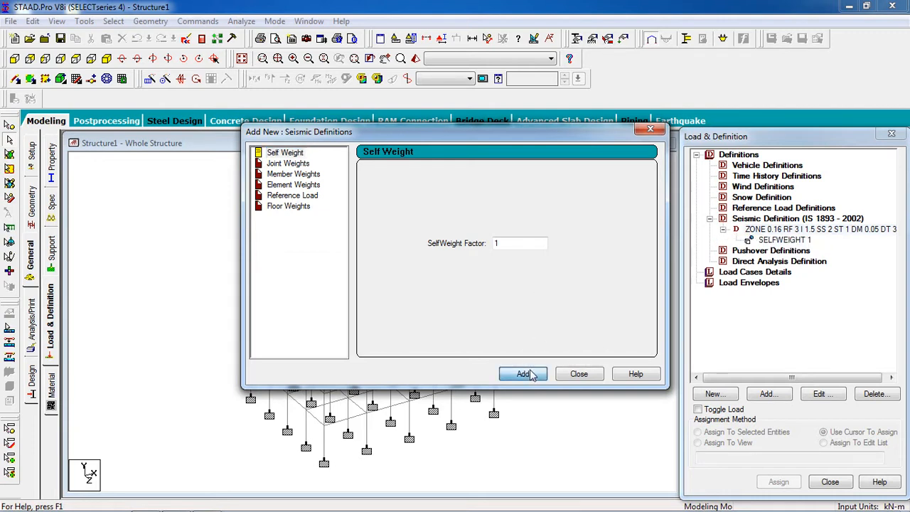
Step: Add a member weight of loading type CON with a weight of 20 kN to the seismic definition
{"action": "left_click", "coordinate": [299, 175]}
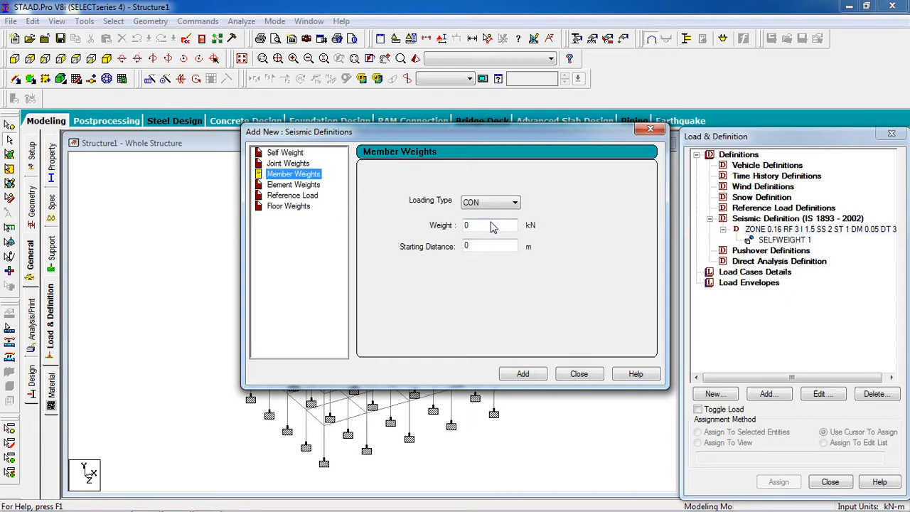
{"action": "key", "text": "Tab"}
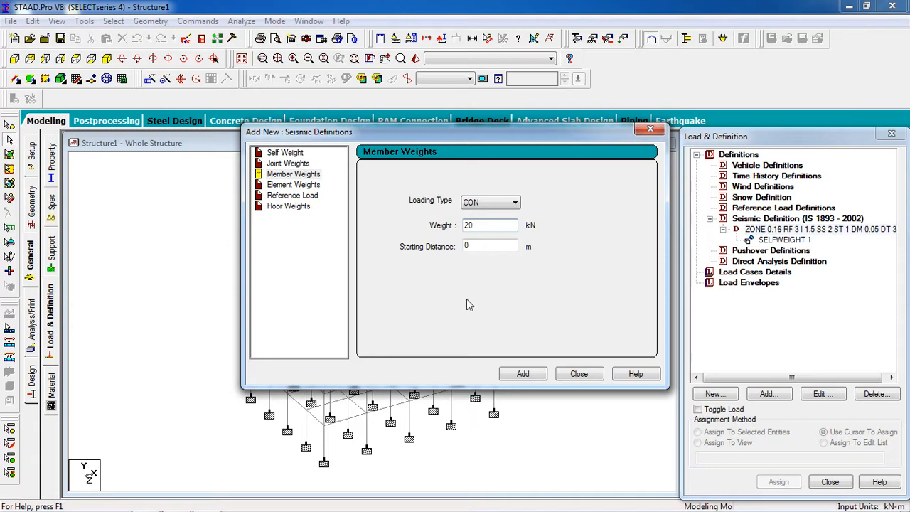
{"action": "left_click", "coordinate": [523, 373]}
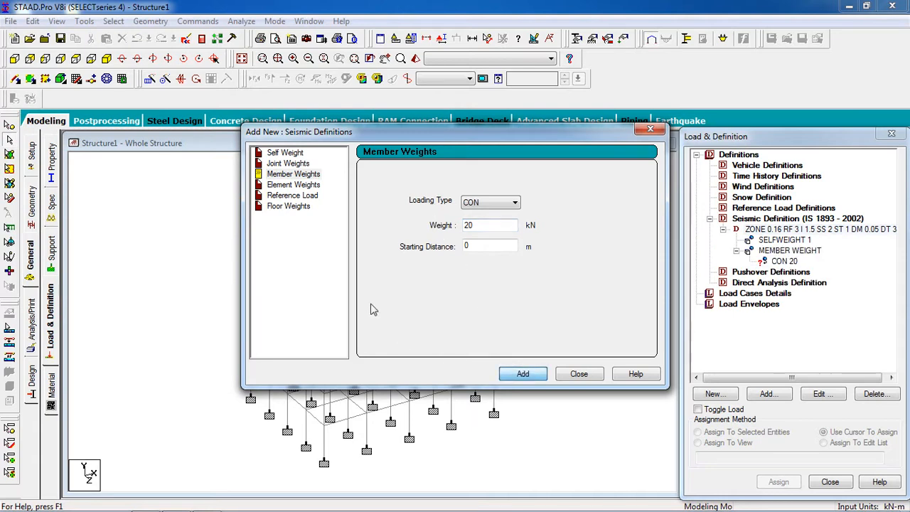
Step: Start a floor weight defined by range with a pressure of 3 kN/m2, keeping the frame in view
{"action": "left_click", "coordinate": [299, 206]}
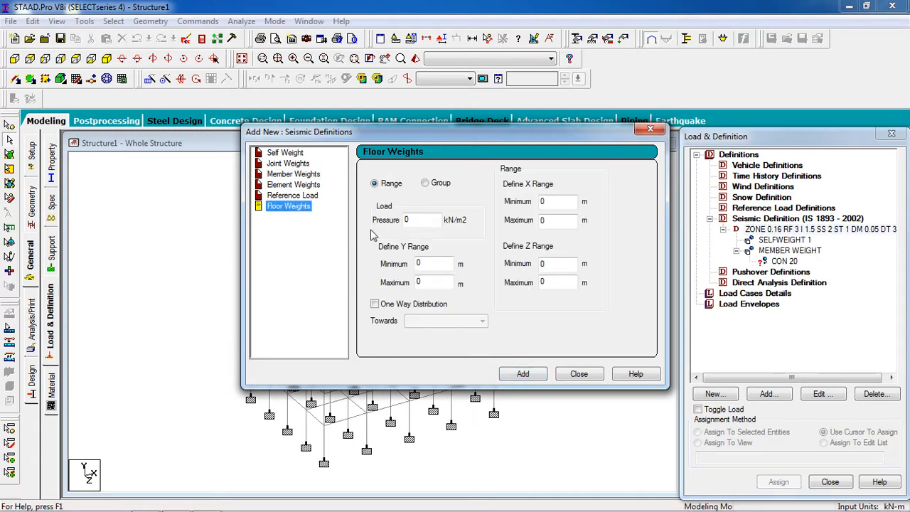
{"action": "key", "text": "Tab"}
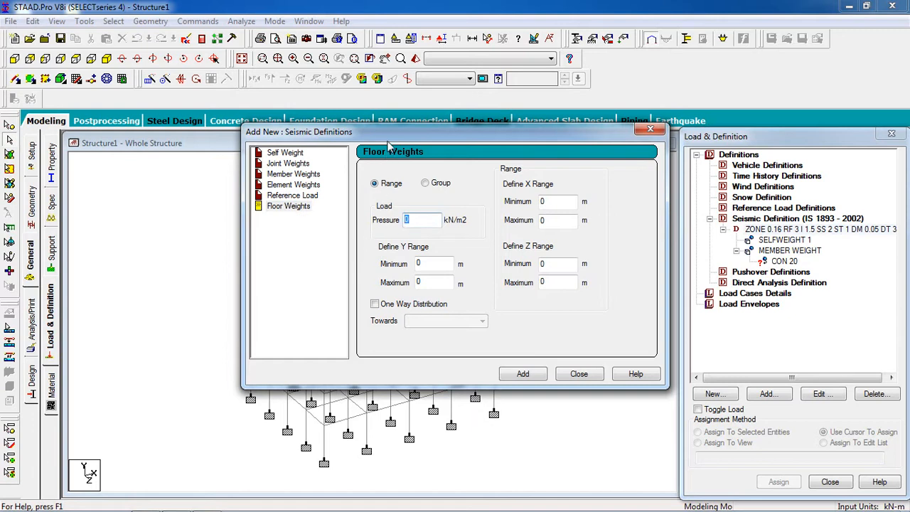
{"action": "left_click_drag", "start_coordinate": [388, 141], "coordinate": [418, 137]}
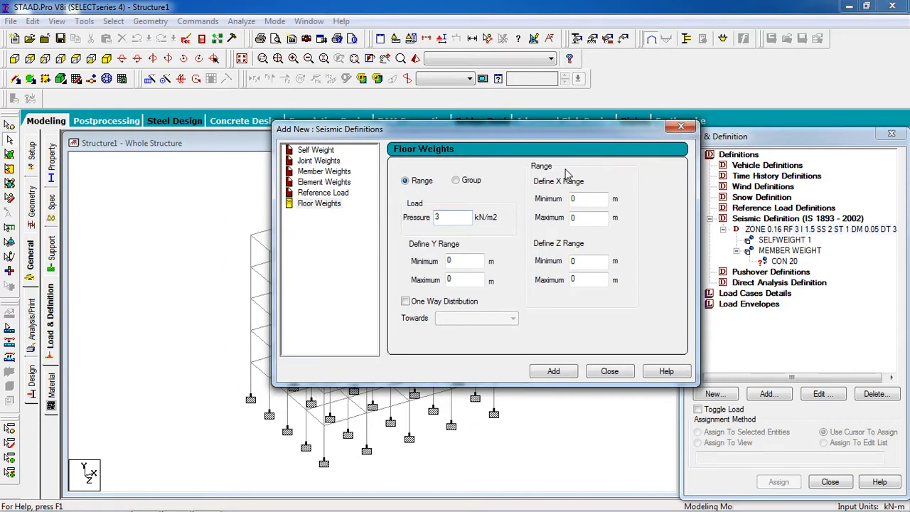
{"action": "left_click_drag", "start_coordinate": [579, 137], "coordinate": [392, 305]}
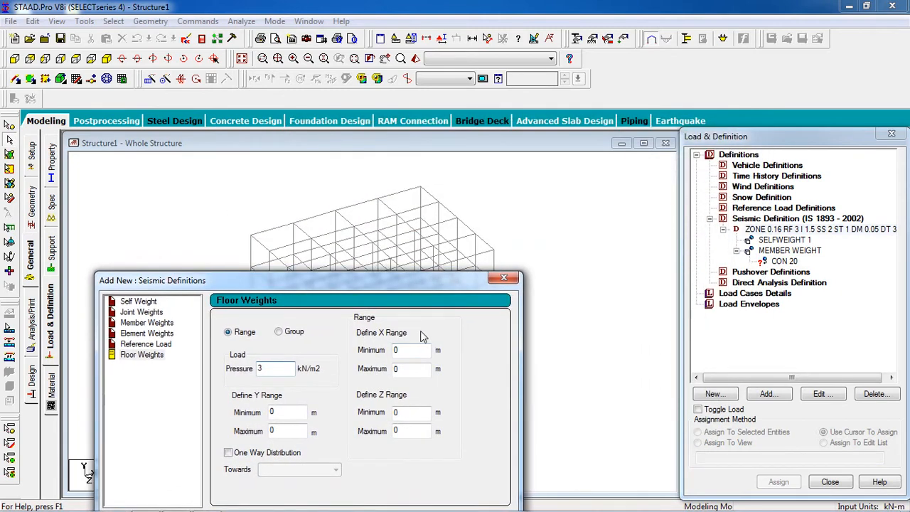
{"action": "left_click_drag", "start_coordinate": [357, 290], "coordinate": [638, 265]}
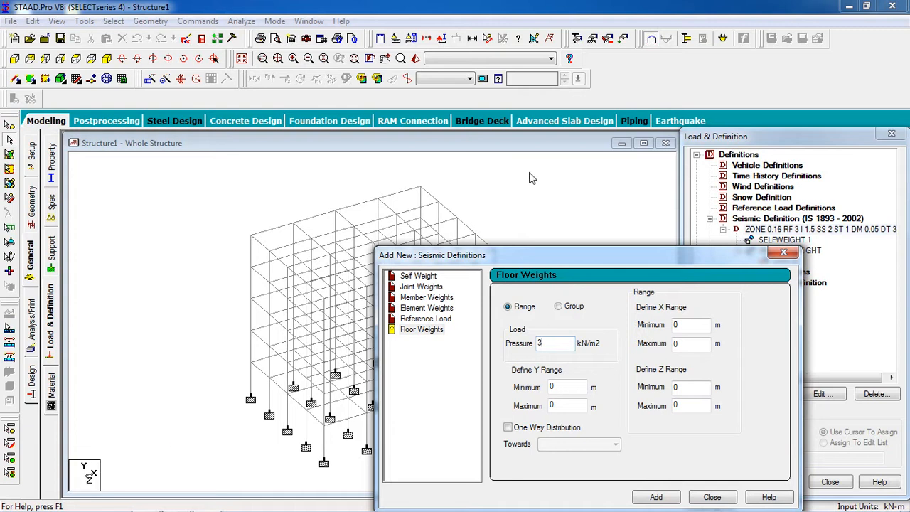
Step: Measure the length of the frame's rear top edge between its two end corner nodes
{"action": "left_click", "coordinate": [488, 38]}
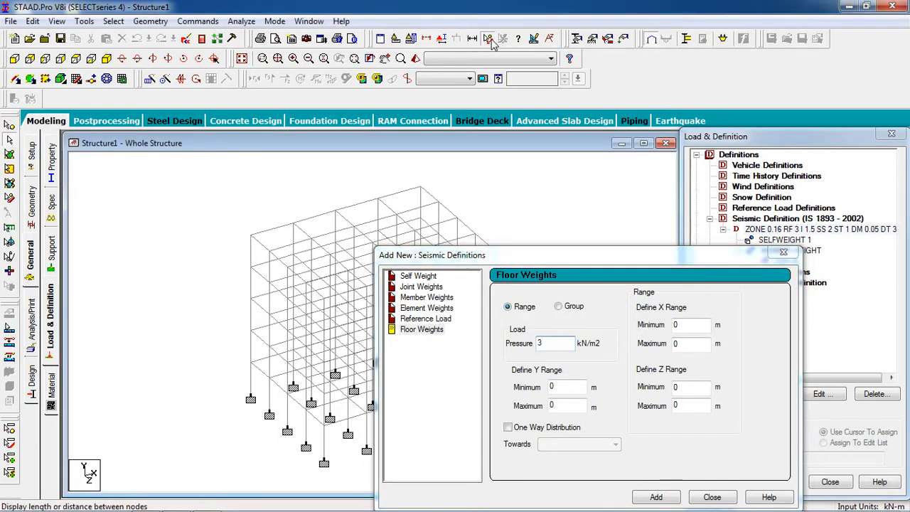
{"action": "left_click", "coordinate": [251, 236]}
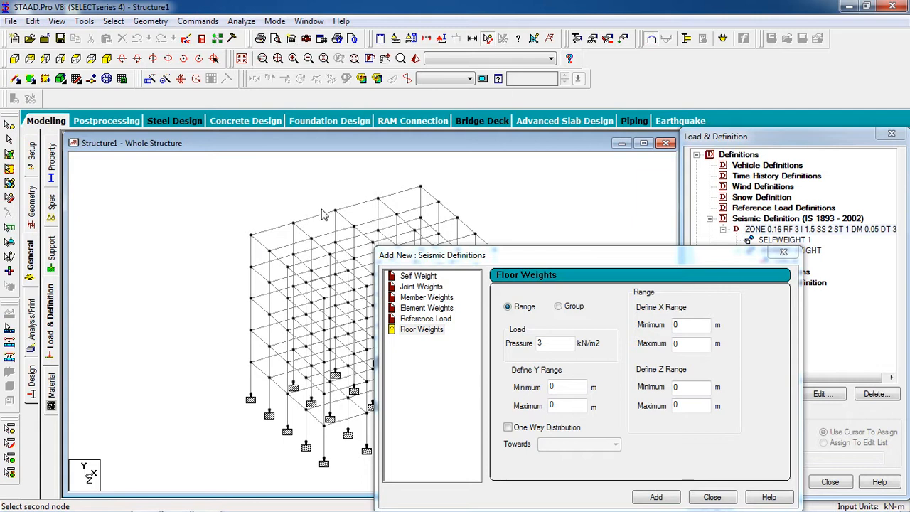
{"action": "left_click", "coordinate": [421, 187]}
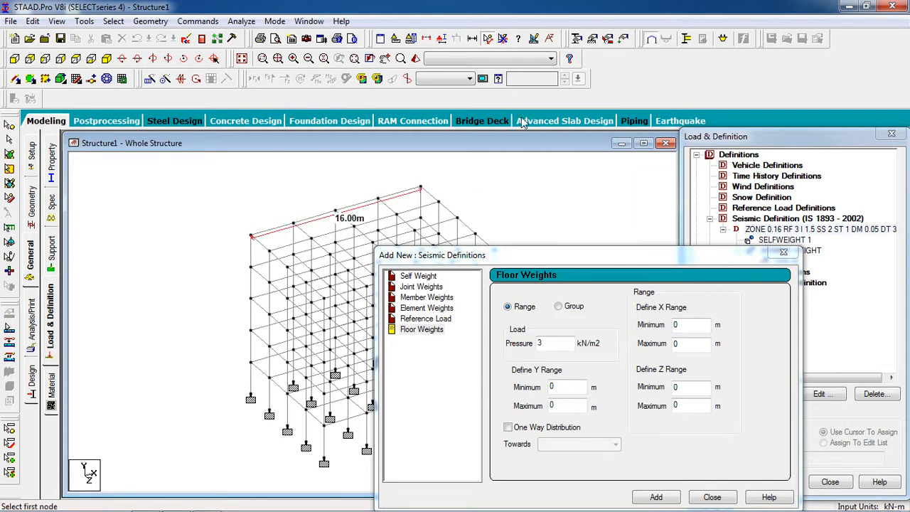
Step: Check the coordinates of the rear top edge's two corner nodes and set the floor weight's X range maximum to 16 m
{"action": "left_click", "coordinate": [9, 125]}
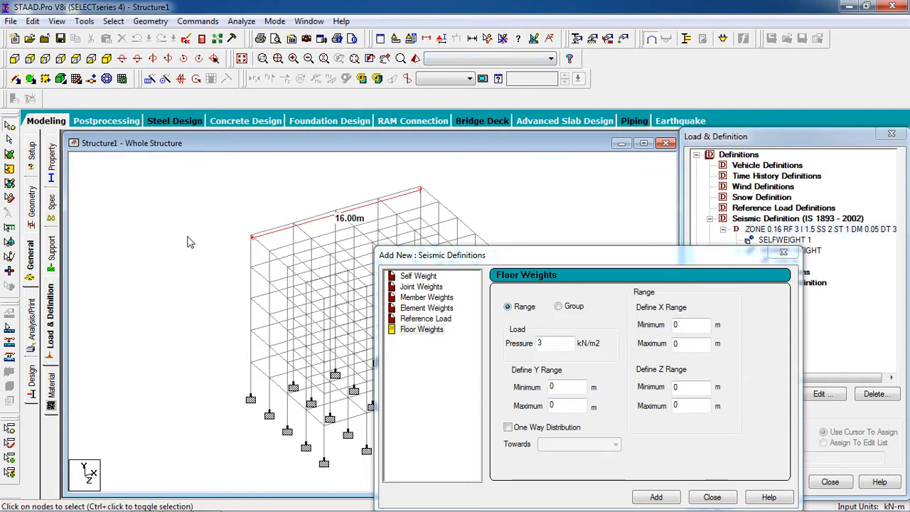
{"action": "double_click", "coordinate": [251, 235]}
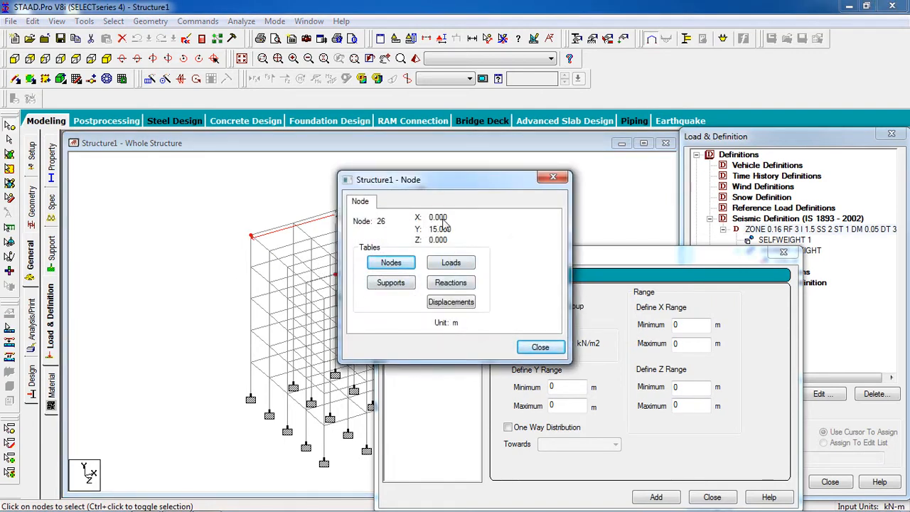
{"action": "left_click", "coordinate": [544, 347]}
{"action": "double_click", "coordinate": [421, 189]}
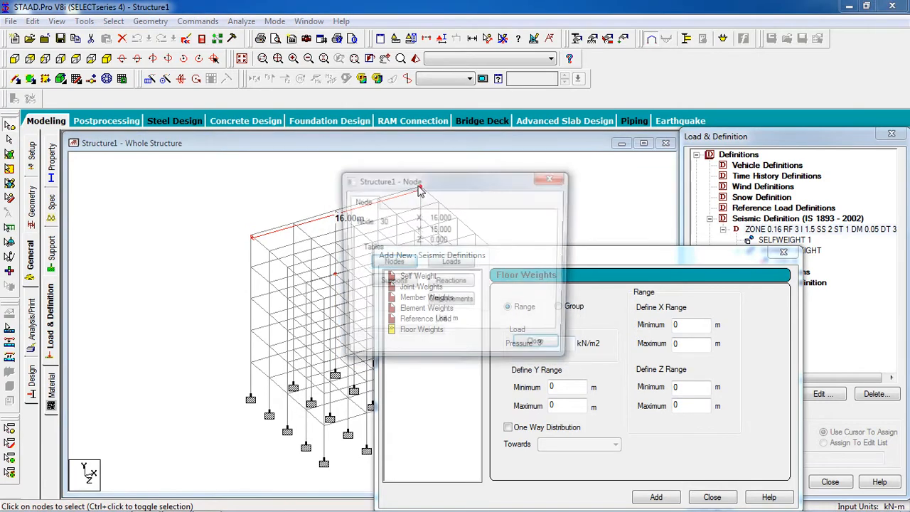
{"action": "left_click", "coordinate": [543, 348]}
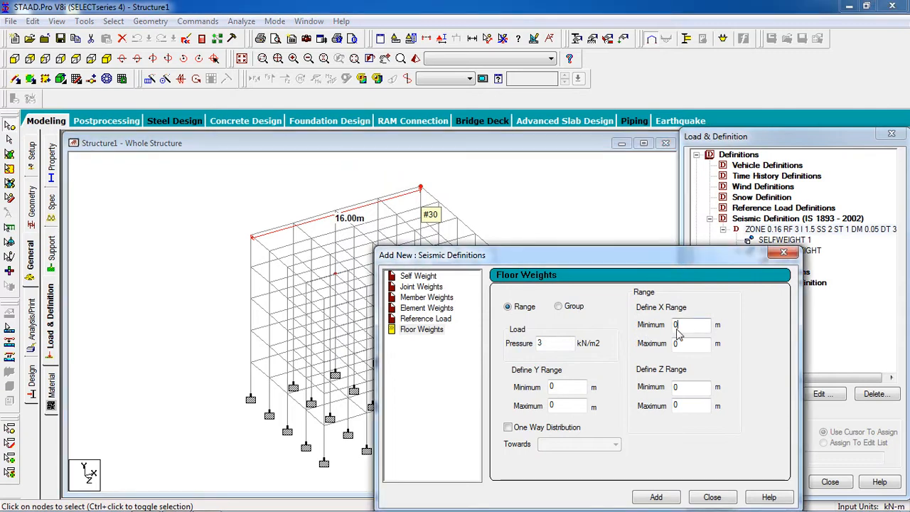
{"action": "left_click_drag", "start_coordinate": [683, 344], "coordinate": [599, 343]}
Step: Check the coordinates of the base and top nodes of the corner column at the origin and set the Y range maximum to 15 m
{"action": "left_click_drag", "start_coordinate": [582, 264], "coordinate": [631, 167]}
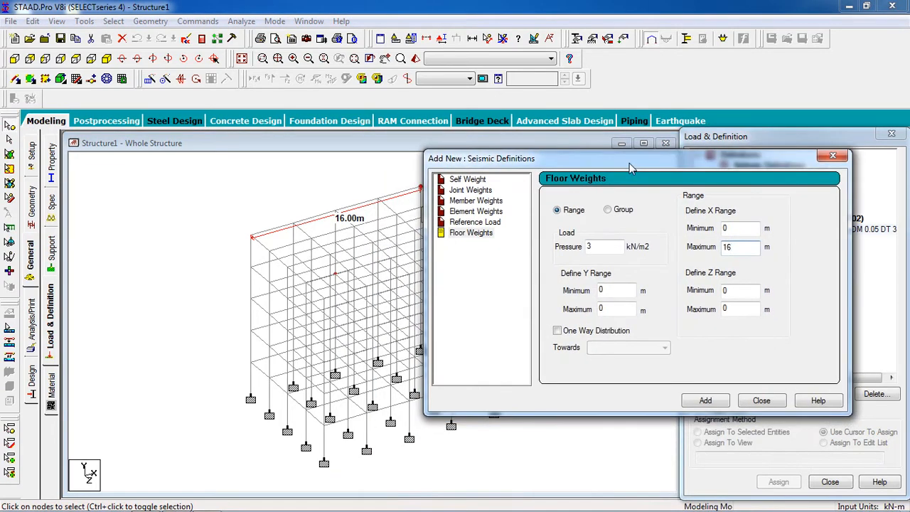
{"action": "double_click", "coordinate": [251, 399]}
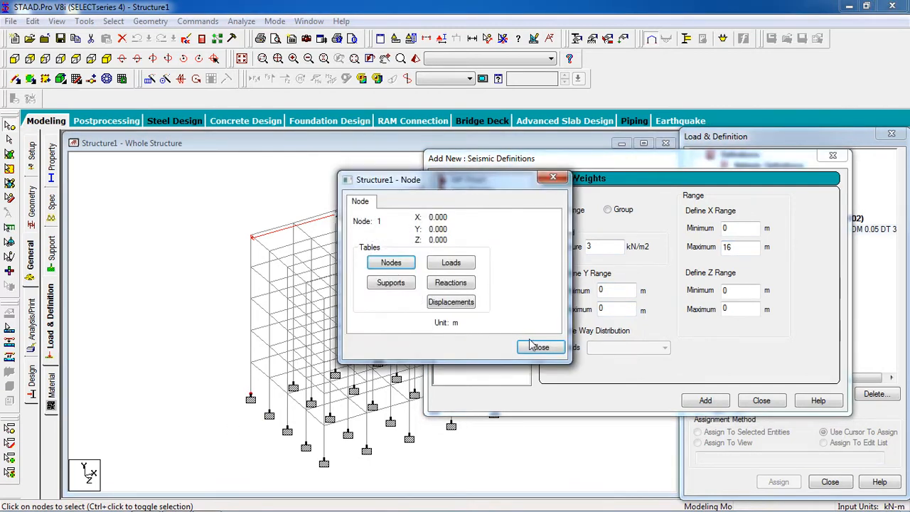
{"action": "left_click", "coordinate": [527, 349]}
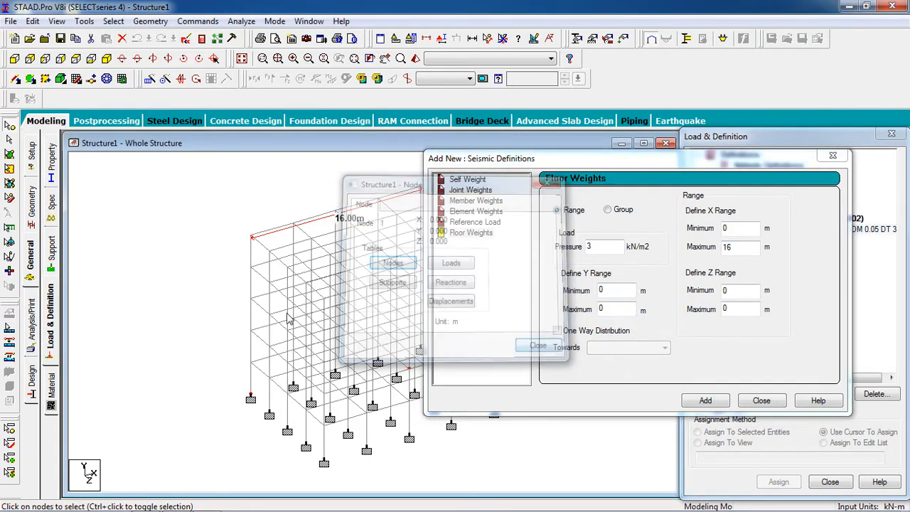
{"action": "double_click", "coordinate": [253, 238]}
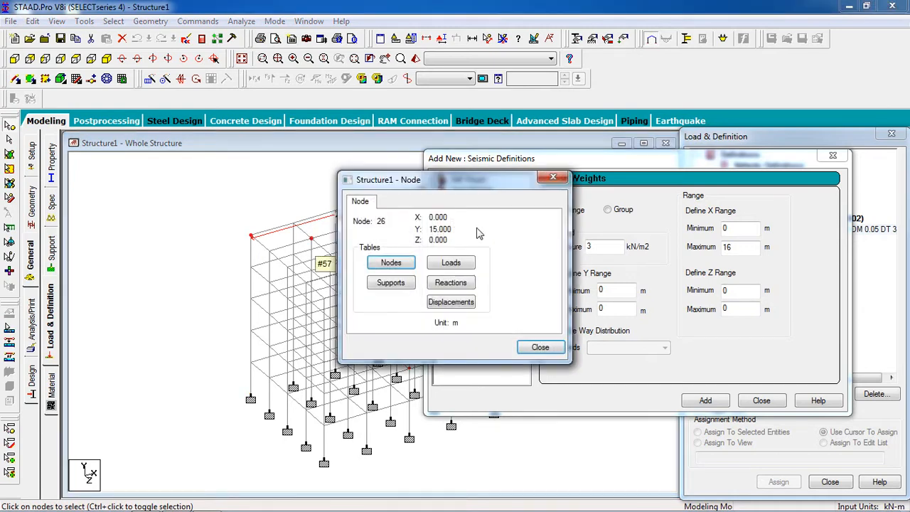
{"action": "left_click", "coordinate": [552, 360]}
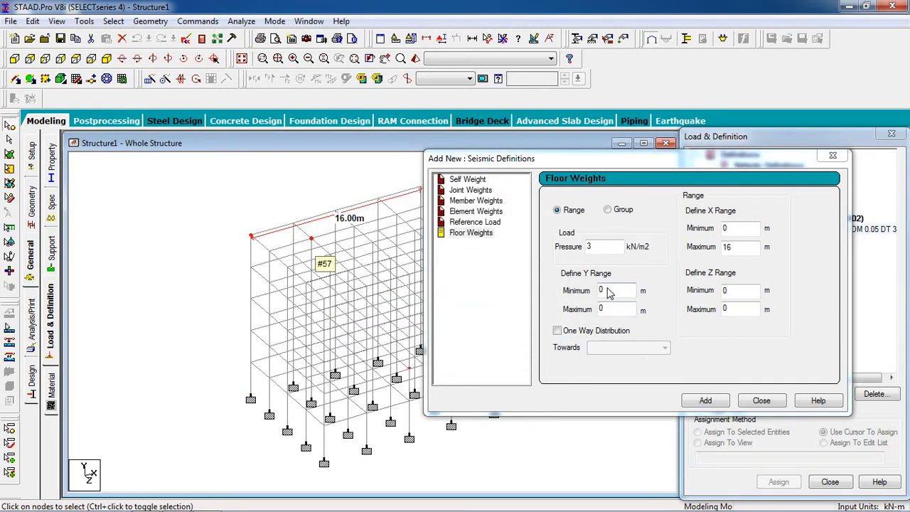
{"action": "double_click", "coordinate": [613, 313]}
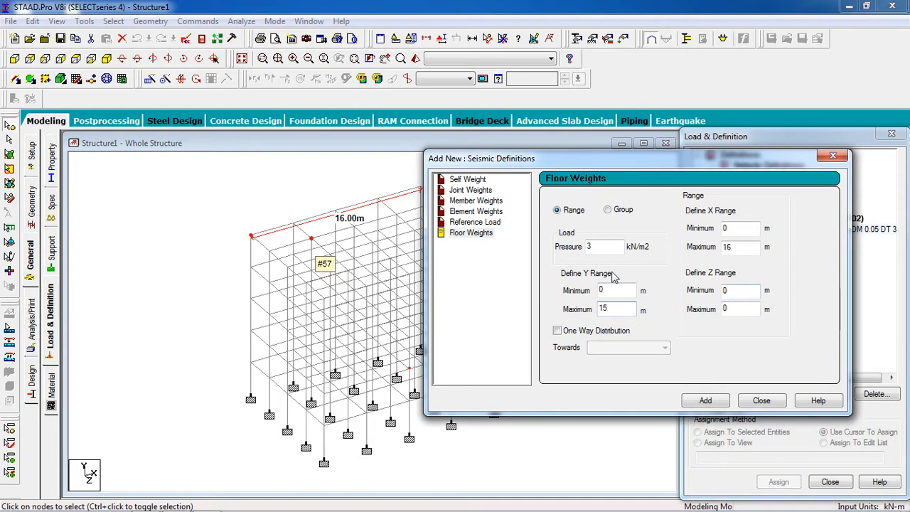
Step: Check the coordinates of the top corner nodes at both ends of the frame's Z-direction edge and set the floor weight's Z range maximum to 12 m
{"action": "left_click_drag", "start_coordinate": [615, 155], "coordinate": [110, 225]}
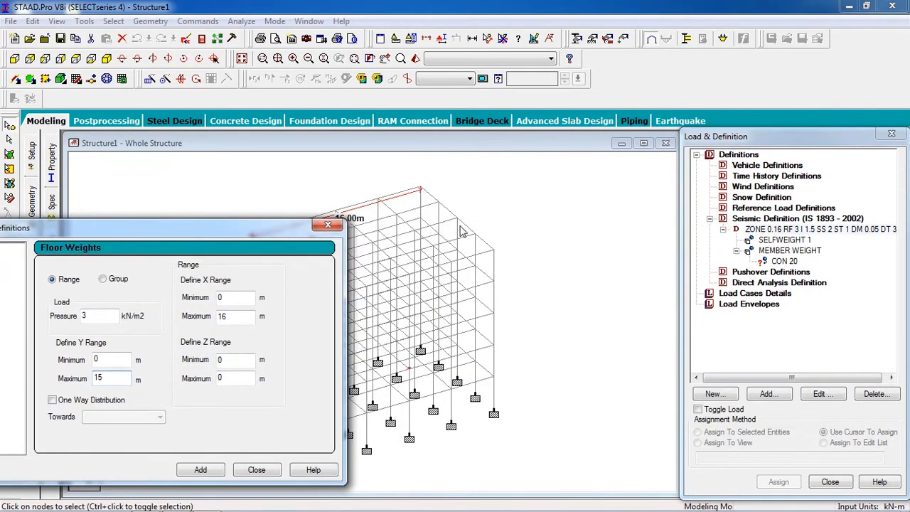
{"action": "double_click", "coordinate": [421, 188]}
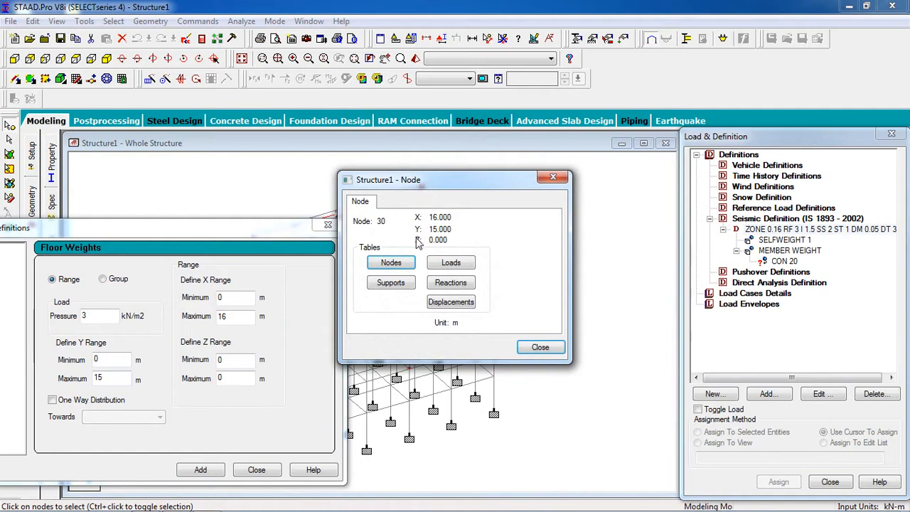
{"action": "left_click", "coordinate": [523, 347]}
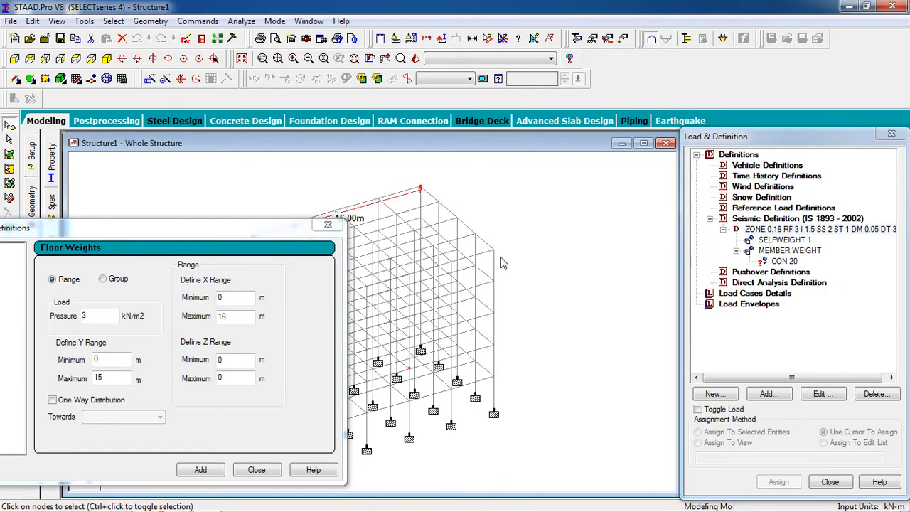
{"action": "double_click", "coordinate": [493, 256]}
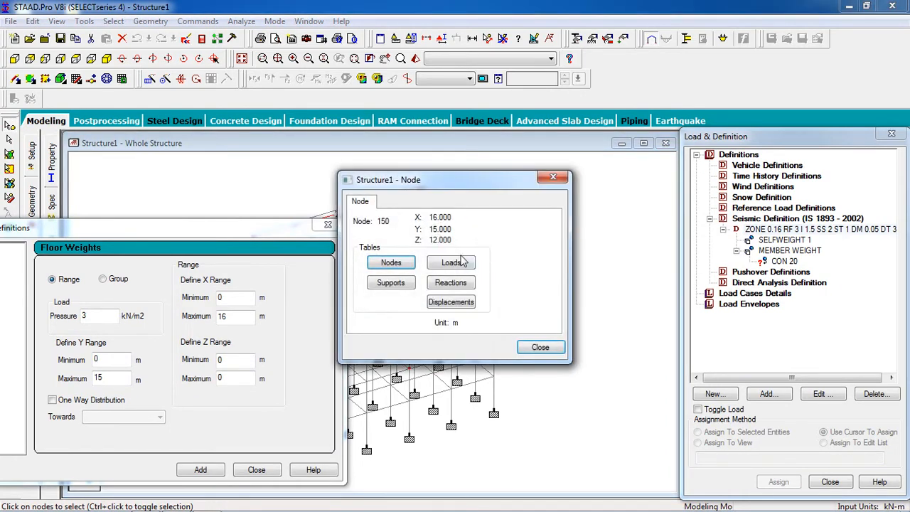
{"action": "left_click", "coordinate": [560, 351]}
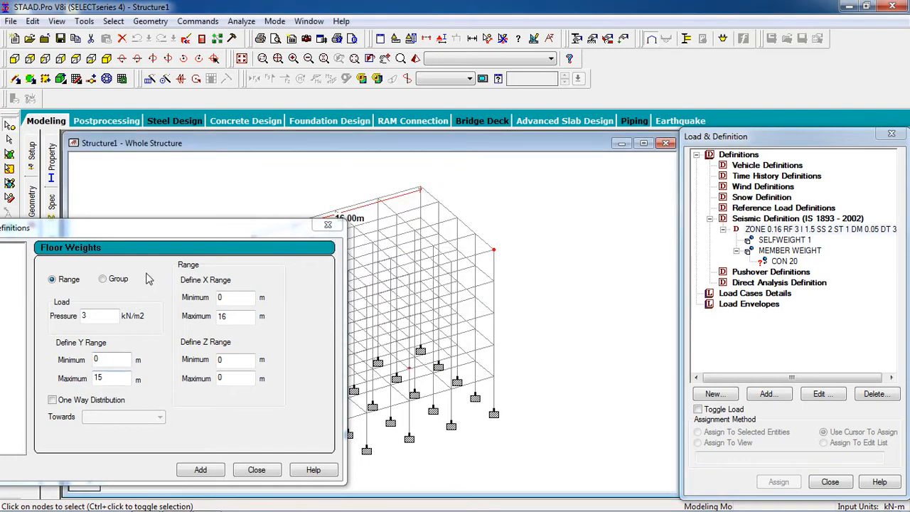
{"action": "left_click_drag", "start_coordinate": [158, 235], "coordinate": [350, 150]}
{"action": "left_click", "coordinate": [420, 294]}
{"action": "left_click_drag", "start_coordinate": [419, 298], "coordinate": [360, 306]}
{"action": "type", "text": "12"}
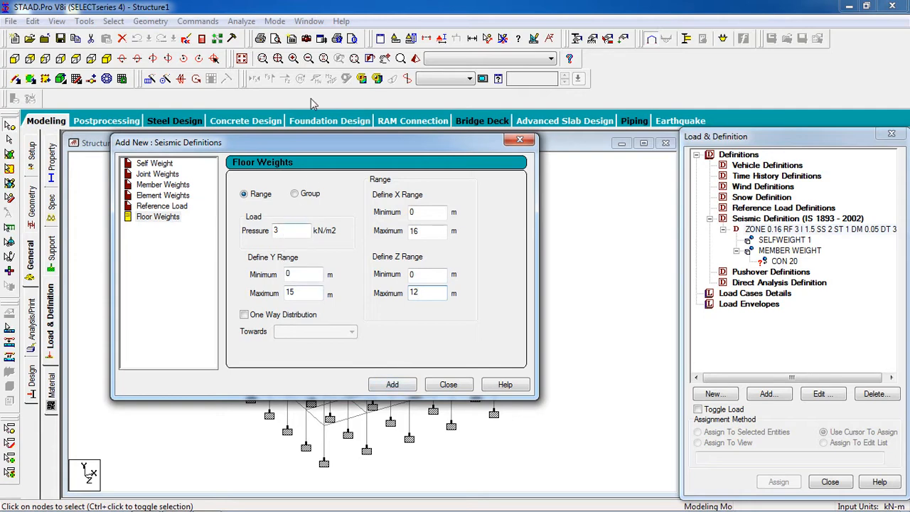
Step: Add the 3 kN/m2 floor weight to the seismic definition and finish adding weight items
{"action": "left_click_drag", "start_coordinate": [288, 144], "coordinate": [558, 170]}
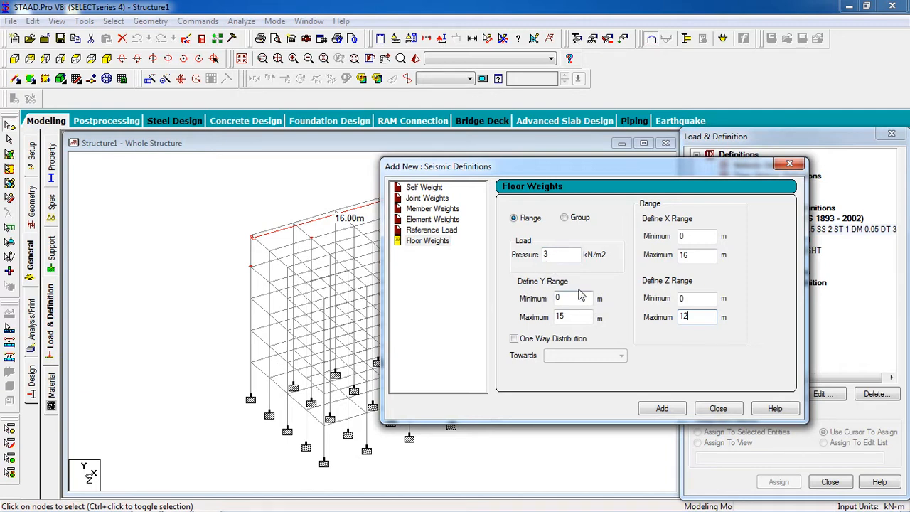
{"action": "left_click", "coordinate": [663, 411]}
{"action": "left_click", "coordinate": [706, 410]}
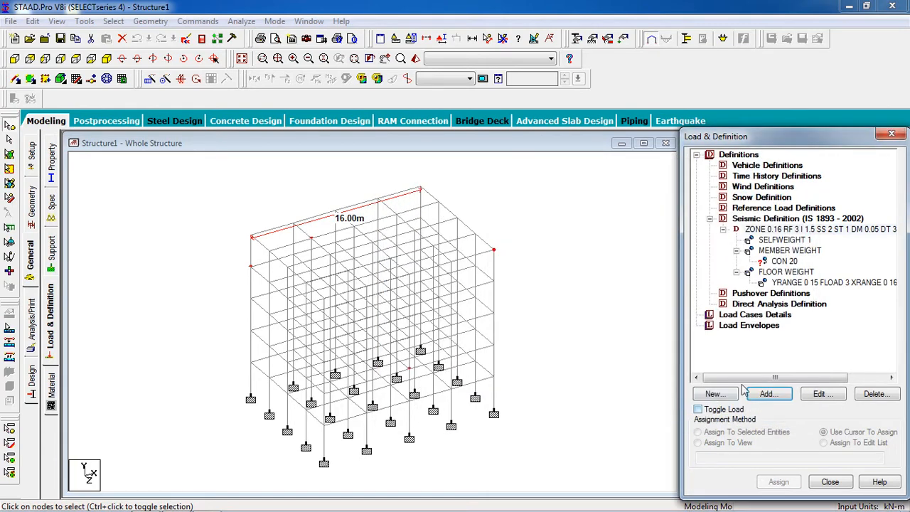
Step: Select all beams parallel to the X and Z axes of the frame for the CON 20 member weight
{"action": "left_click", "coordinate": [779, 283]}
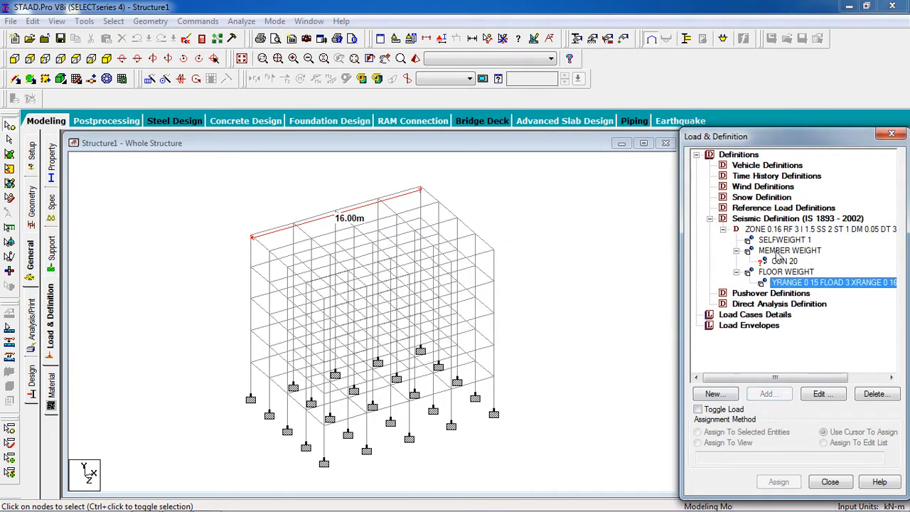
{"action": "left_click", "coordinate": [783, 251]}
{"action": "left_click", "coordinate": [785, 262]}
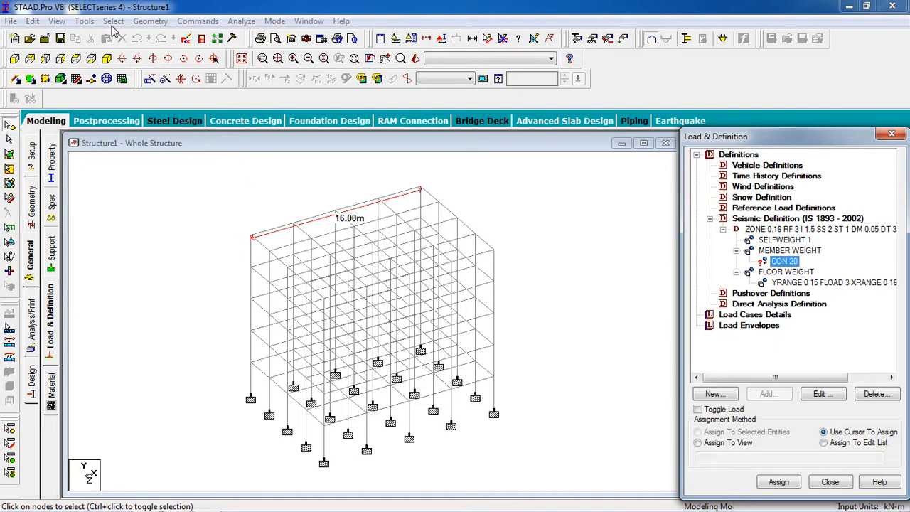
{"action": "left_click", "coordinate": [114, 22]}
{"action": "mouse_move", "coordinate": [203, 261]}
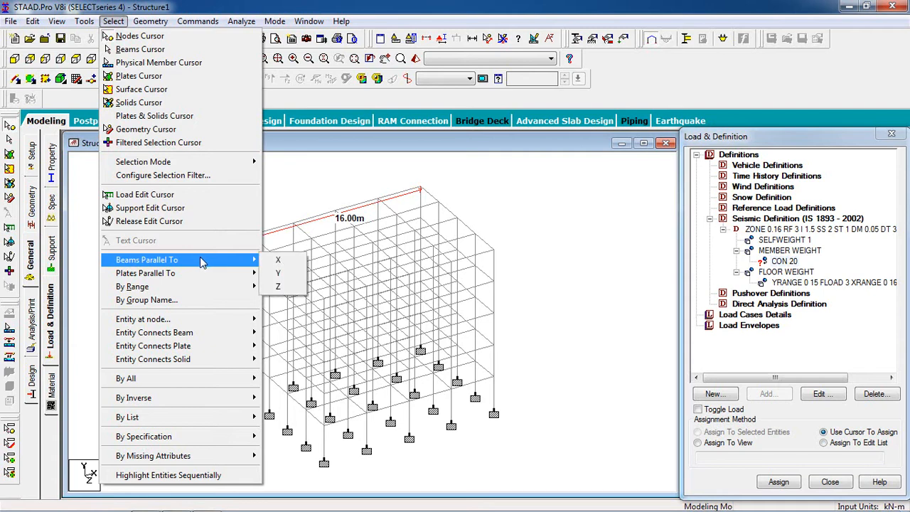
{"action": "left_click", "coordinate": [279, 260]}
{"action": "left_click", "coordinate": [113, 21]}
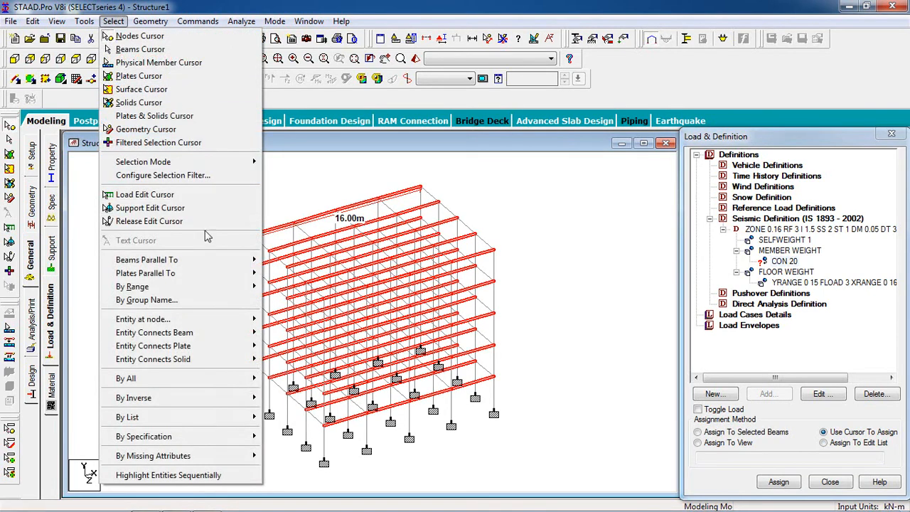
{"action": "mouse_move", "coordinate": [219, 260]}
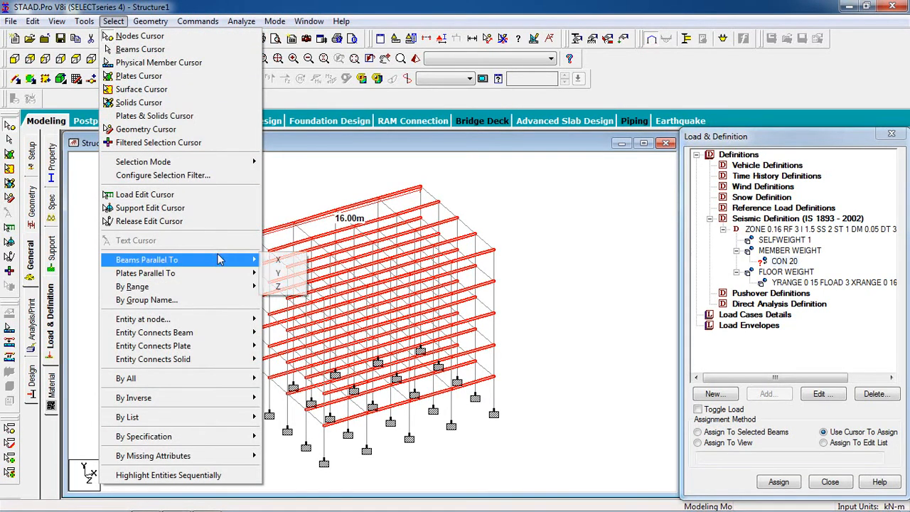
{"action": "left_click", "coordinate": [276, 287]}
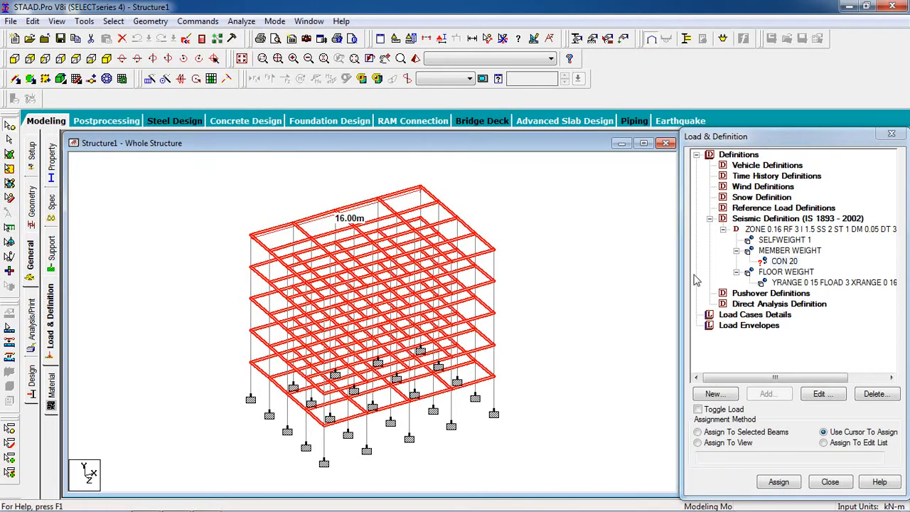
Step: Assign the CON 20 member weight to the selected beams and confirm the assignment
{"action": "left_click", "coordinate": [785, 262]}
{"action": "left_click", "coordinate": [752, 432]}
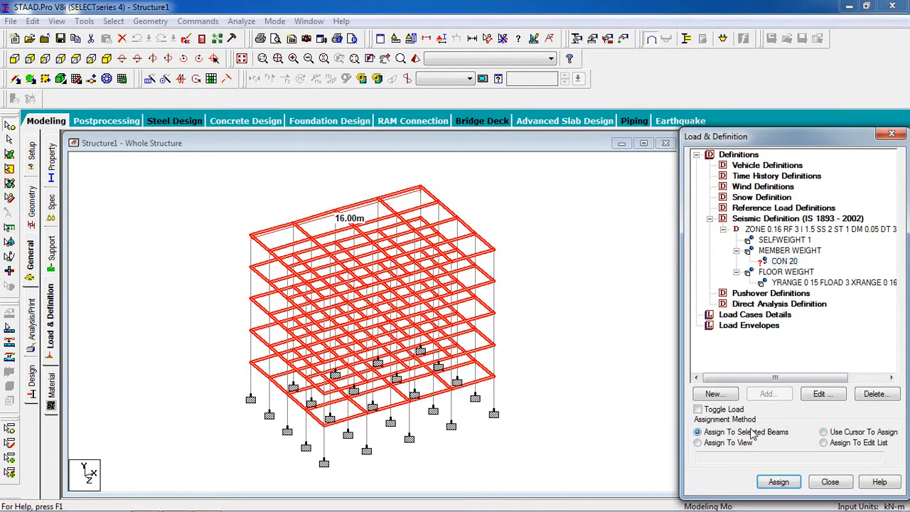
{"action": "left_click", "coordinate": [779, 482]}
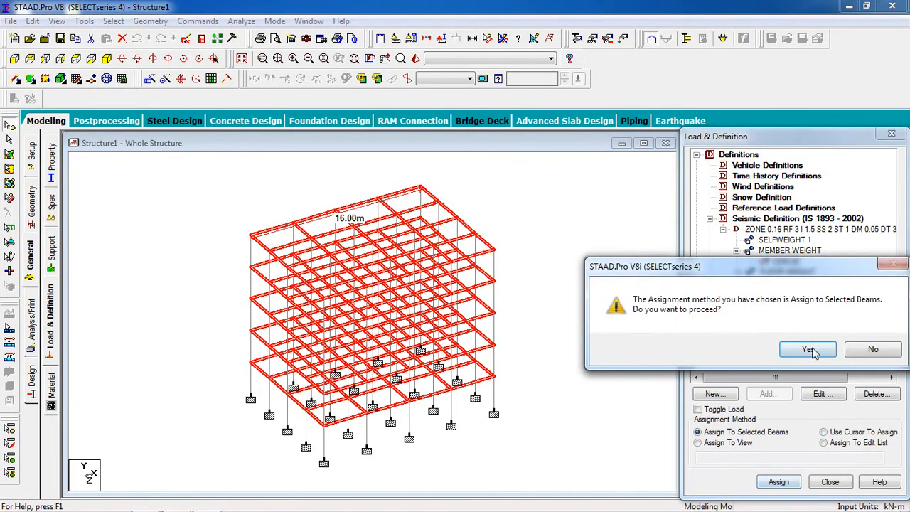
{"action": "left_click", "coordinate": [809, 351]}
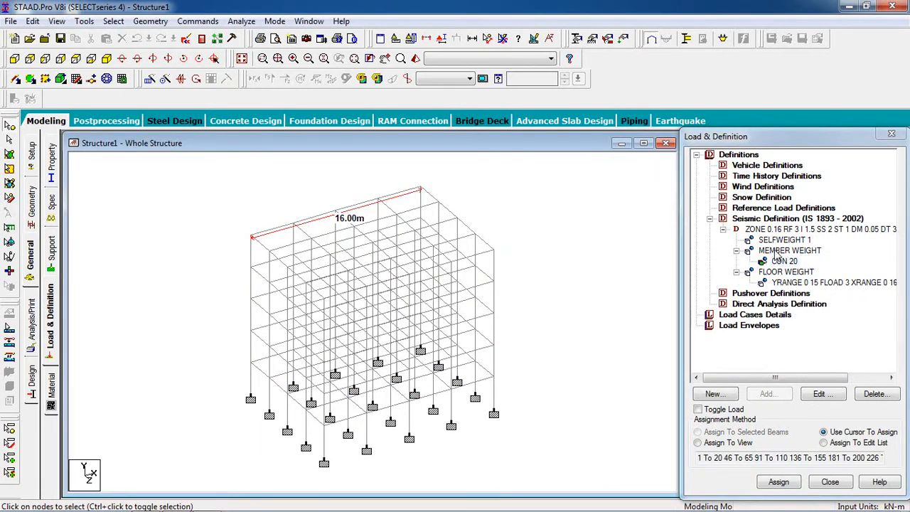
{"action": "left_click", "coordinate": [796, 284]}
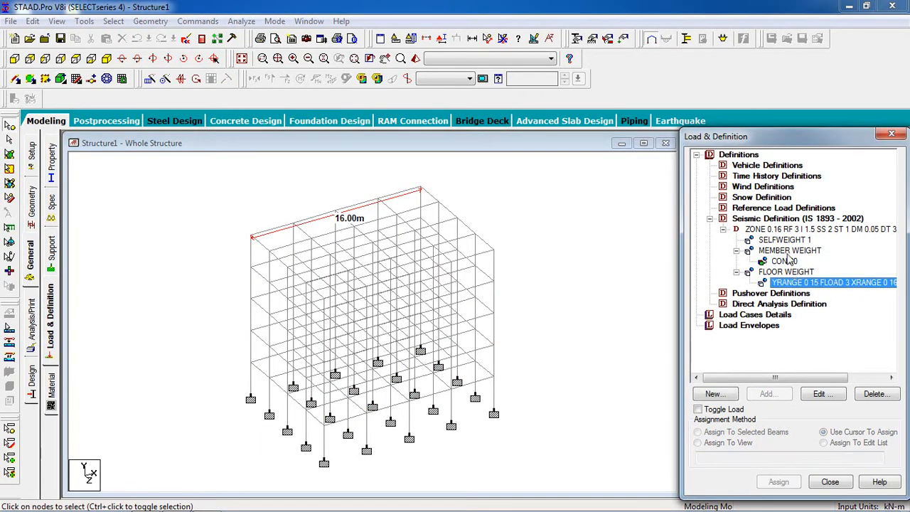
{"action": "left_click", "coordinate": [781, 261]}
{"action": "left_click", "coordinate": [777, 241]}
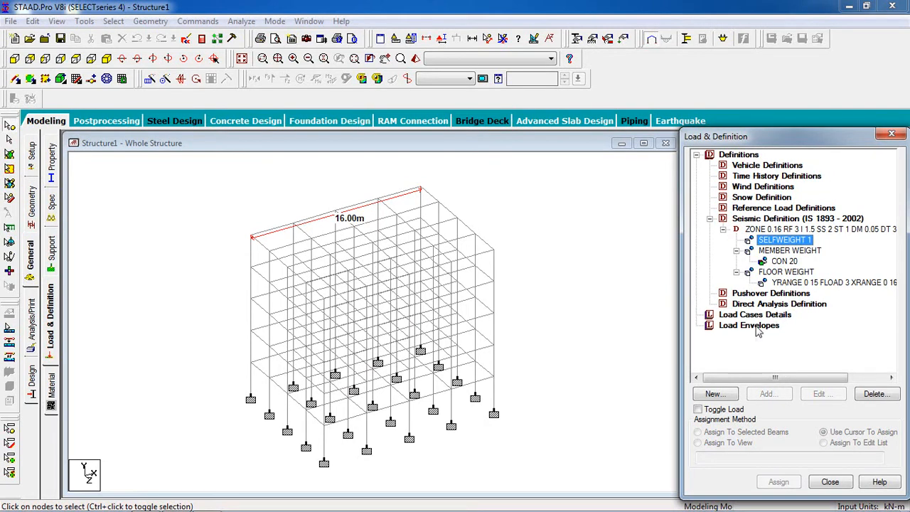
Step: Add primary load case 1 with the Seismic loading type and the title SEISMIC X
{"action": "left_click", "coordinate": [761, 315]}
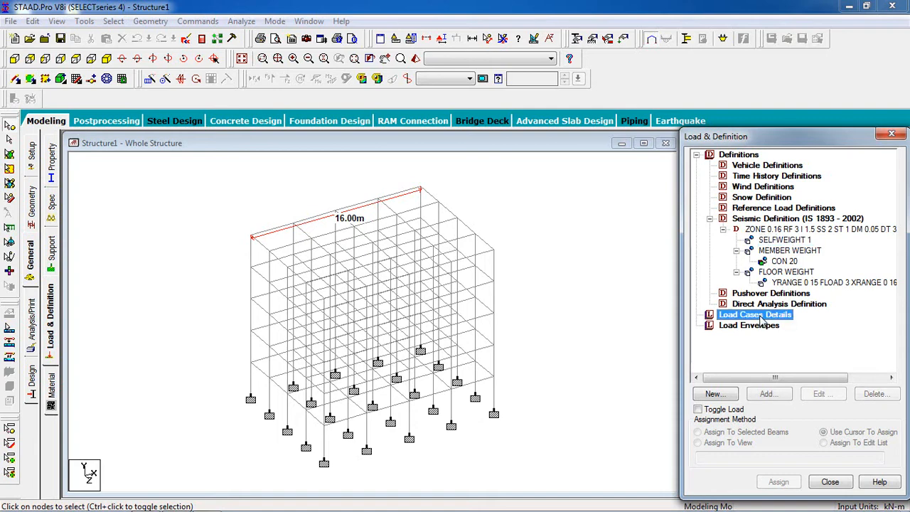
{"action": "left_click", "coordinate": [769, 395]}
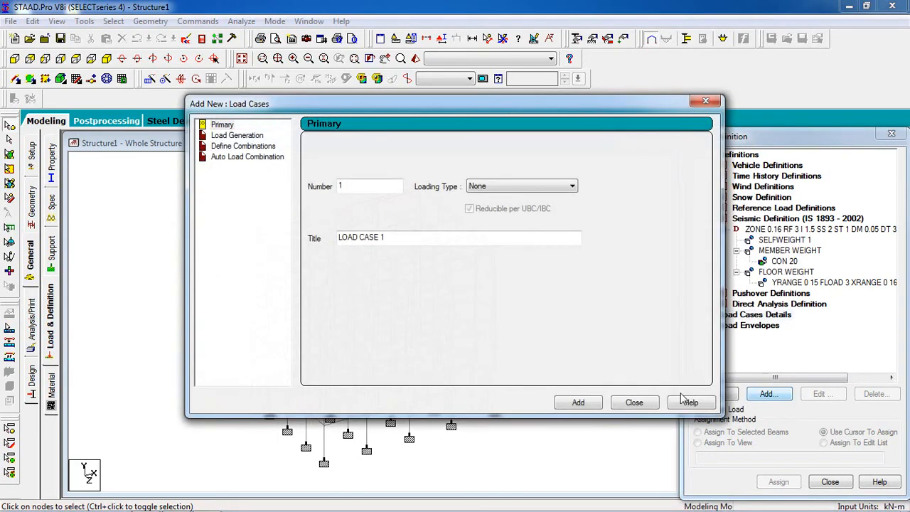
{"action": "left_click", "coordinate": [509, 187]}
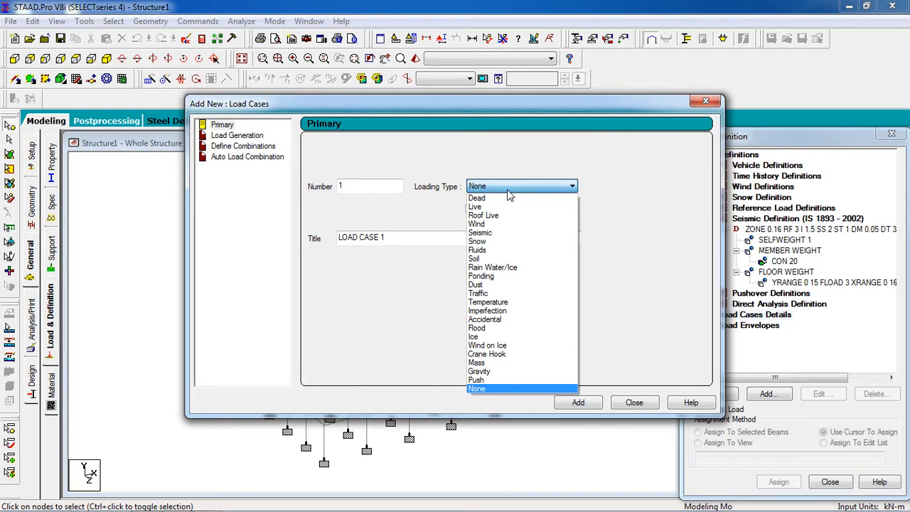
{"action": "left_click", "coordinate": [510, 190]}
{"action": "left_click", "coordinate": [510, 189]}
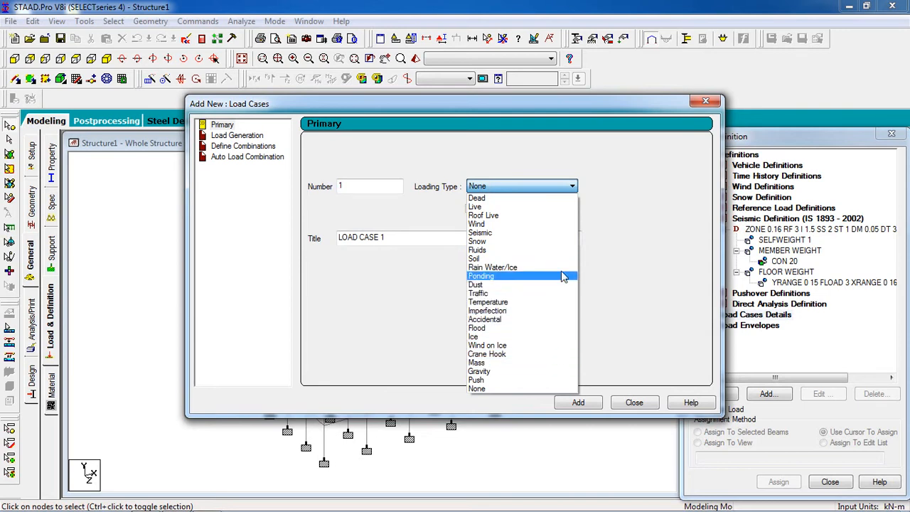
{"action": "left_click", "coordinate": [562, 242]}
{"action": "left_click_drag", "start_coordinate": [441, 239], "coordinate": [200, 263]}
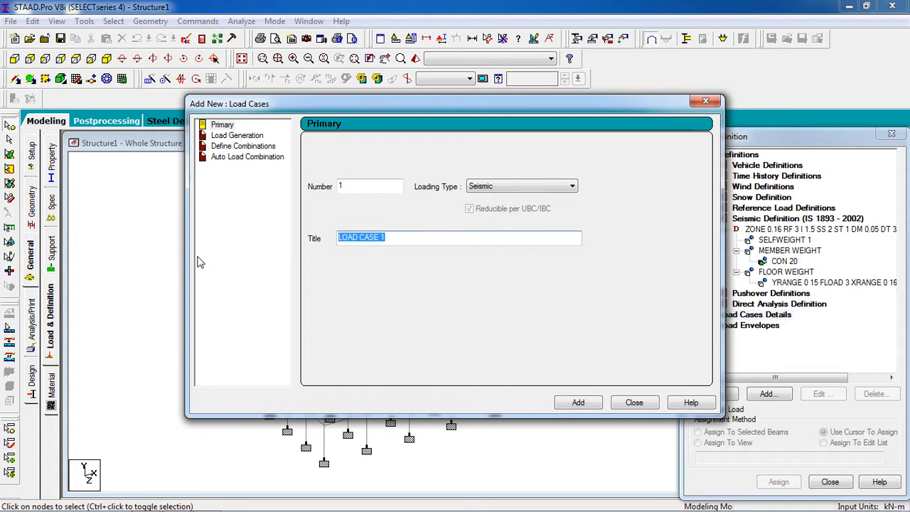
{"action": "type", "text": "SEISMIC"}
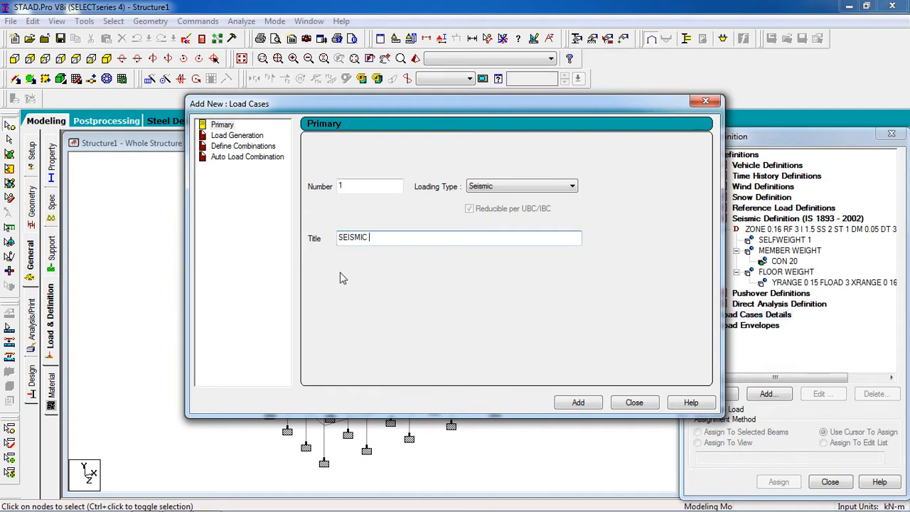
{"action": "left_click_drag", "start_coordinate": [390, 246], "coordinate": [330, 239]}
{"action": "left_click", "coordinate": [379, 241]}
{"action": "left_click", "coordinate": [578, 404]}
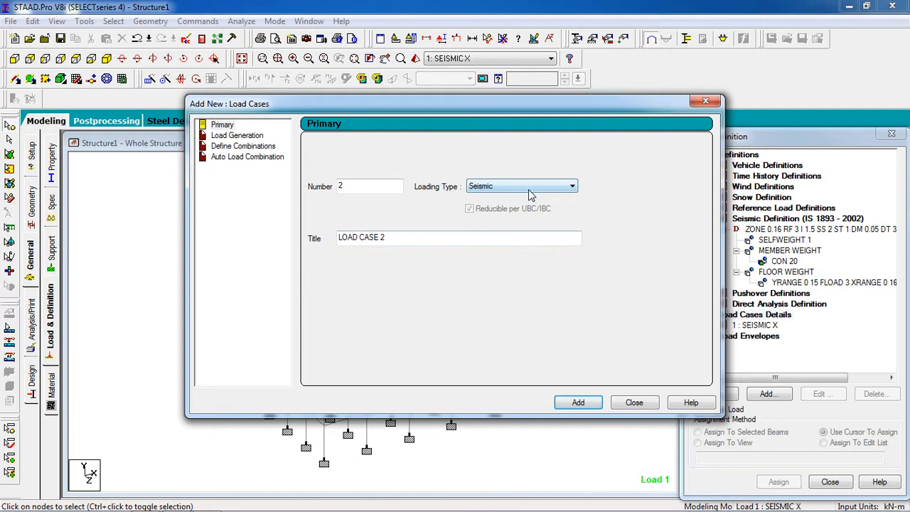
Step: Add primary load case 2 of the Seismic type with the title SEISMIC -X
{"action": "left_click_drag", "start_coordinate": [415, 240], "coordinate": [298, 254]}
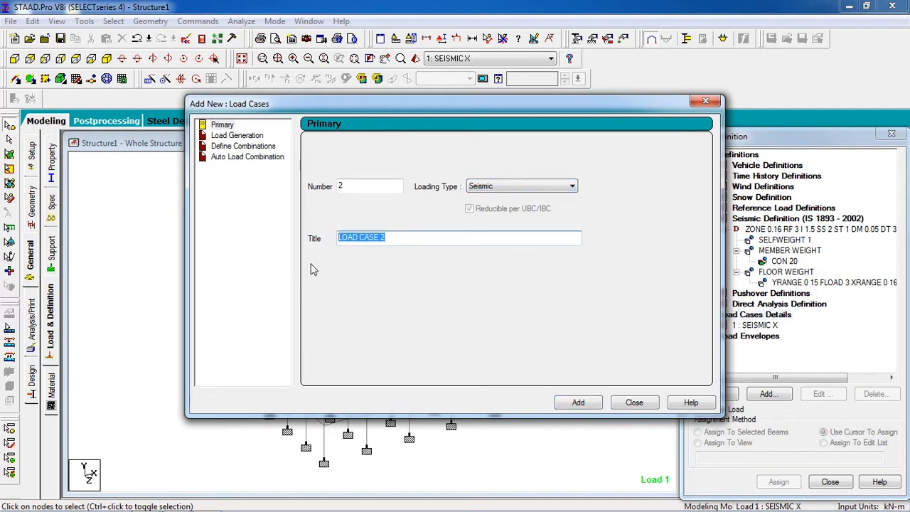
{"action": "type", "text": "SEISMIC"}
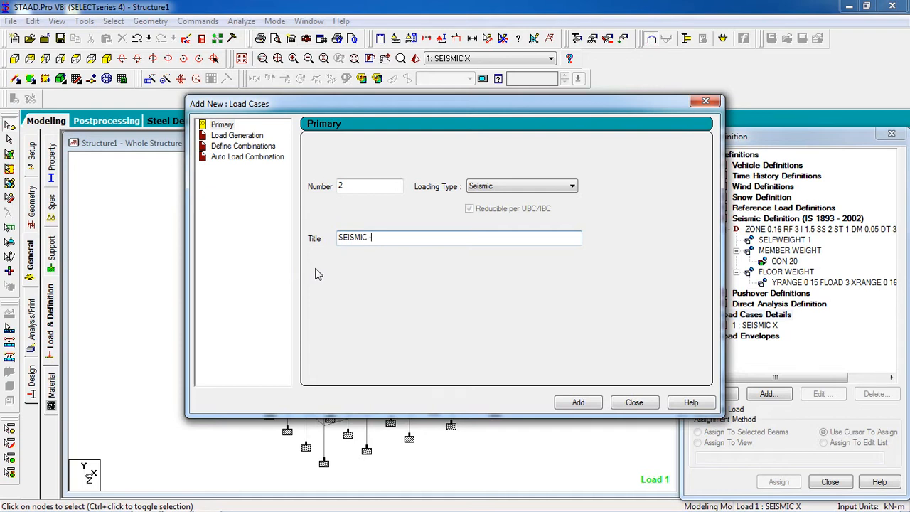
{"action": "type", "text": "X"}
{"action": "left_click", "coordinate": [578, 403]}
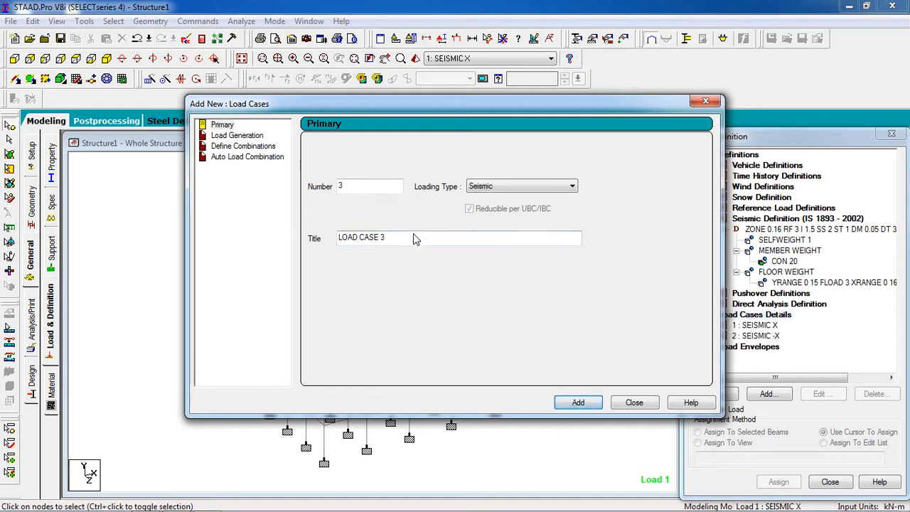
Step: Add primary load case 3 of the Seismic type with the title SEISMIC Z
{"action": "left_click_drag", "start_coordinate": [471, 239], "coordinate": [280, 266]}
{"action": "type", "text": "SEISMIC Z"}
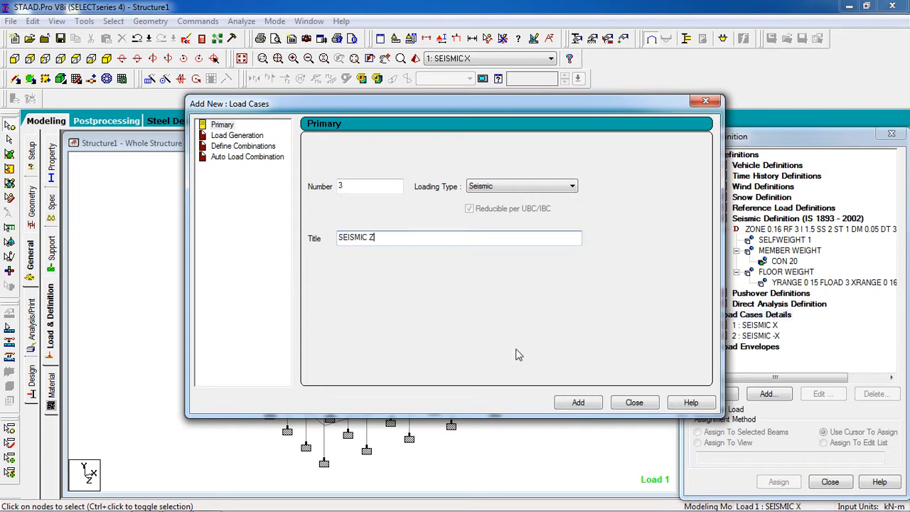
{"action": "left_click", "coordinate": [580, 403]}
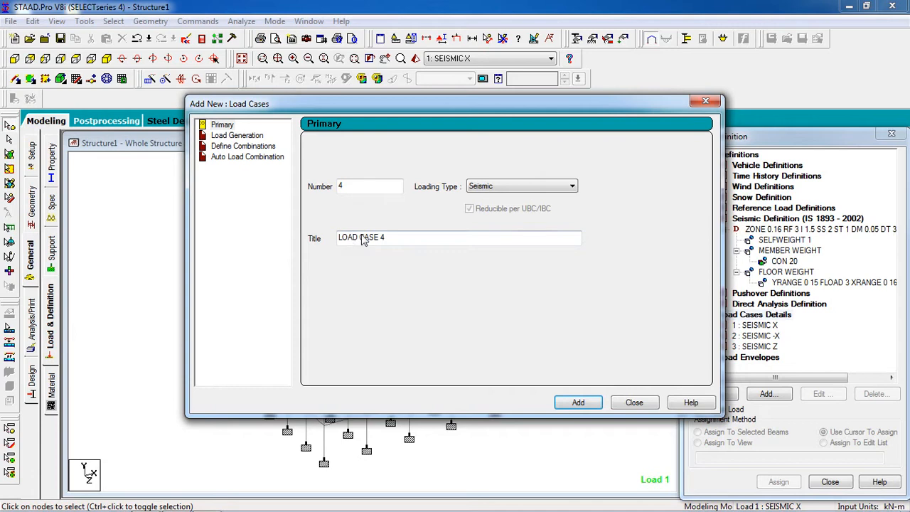
Step: Add primary load case 4 of the Seismic type titled SEISMIC -Z, finish adding load cases and accept the auto save
{"action": "left_click_drag", "start_coordinate": [427, 242], "coordinate": [212, 280]}
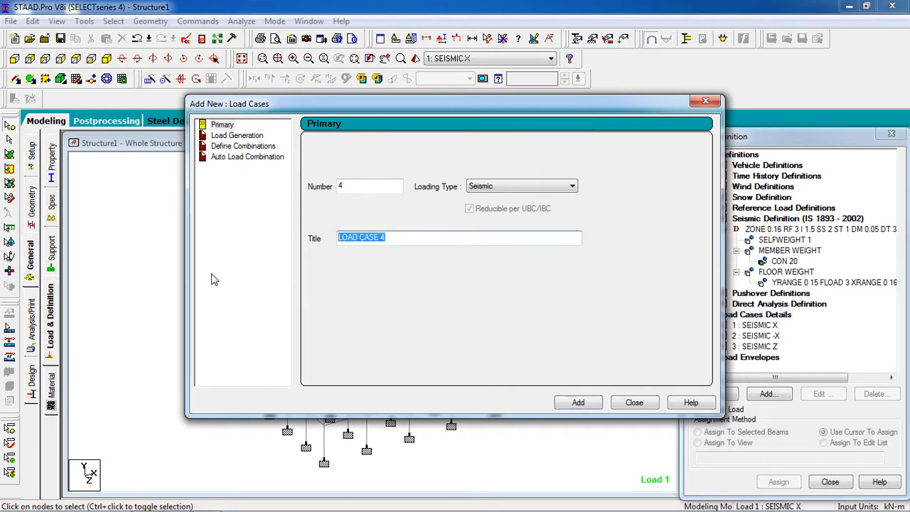
{"action": "type", "text": "SEISMIC "}
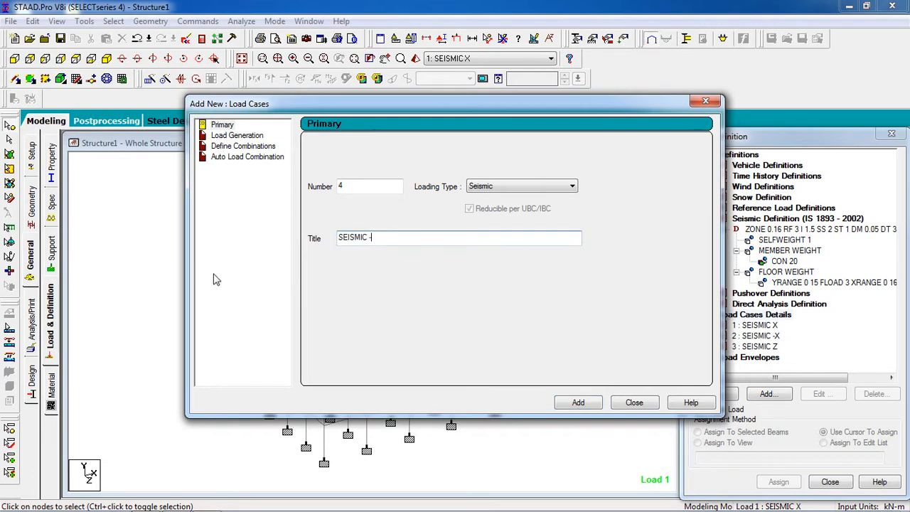
{"action": "type", "text": "-Z"}
{"action": "left_click", "coordinate": [585, 404]}
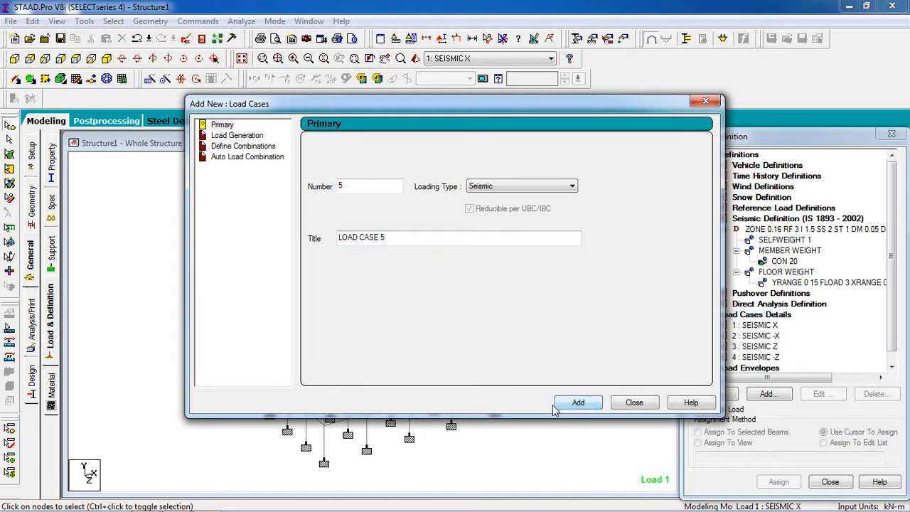
{"action": "left_click", "coordinate": [634, 403]}
{"action": "left_click", "coordinate": [459, 295]}
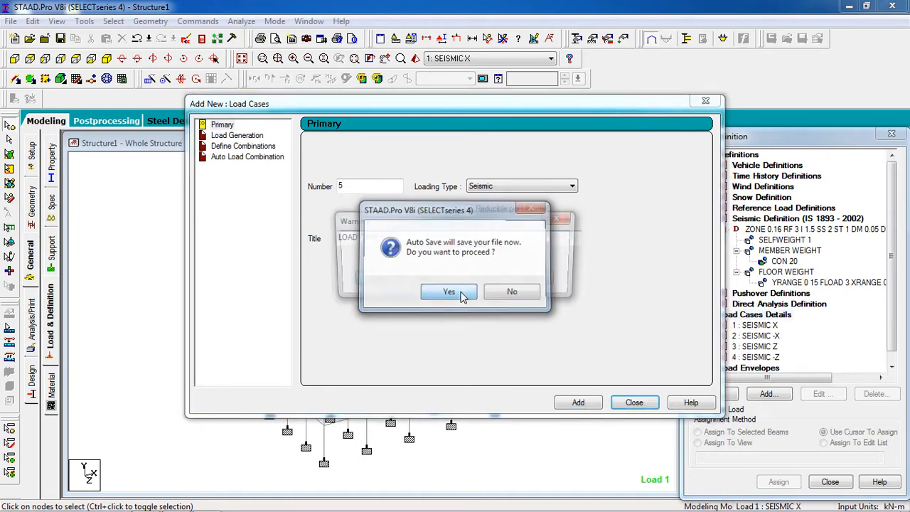
Step: Add a seismic load in the X direction with factor 1 to the SEISMIC X load case
{"action": "left_click", "coordinate": [487, 282]}
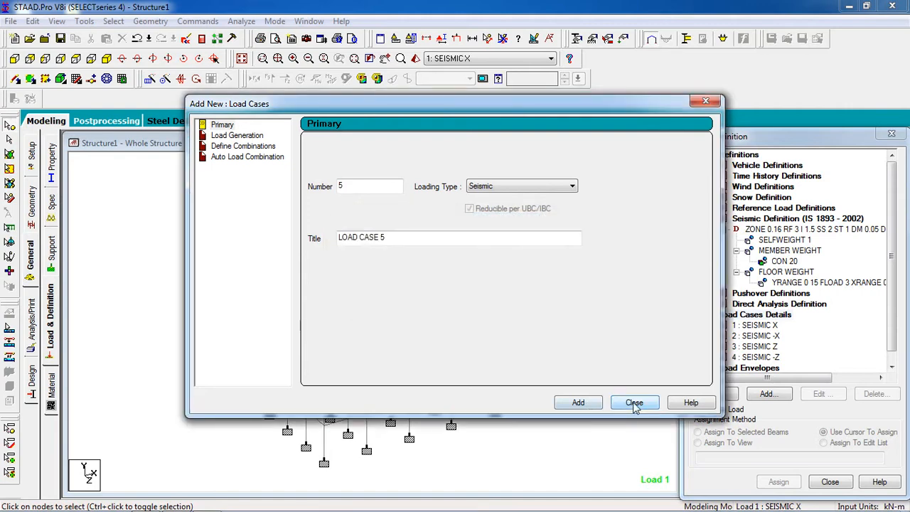
{"action": "left_click", "coordinate": [635, 403]}
{"action": "left_click", "coordinate": [763, 326]}
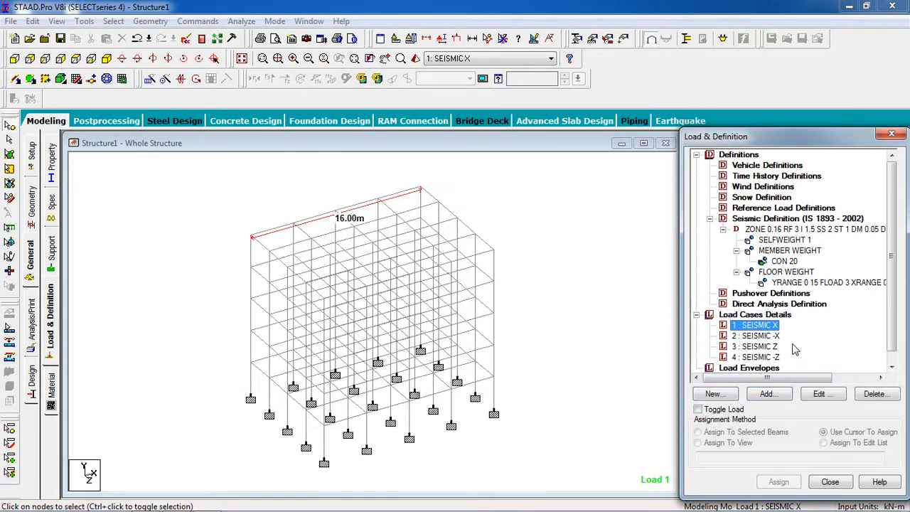
{"action": "scroll", "coordinate": [795, 348], "scroll_direction": "down", "scroll_amount": 1}
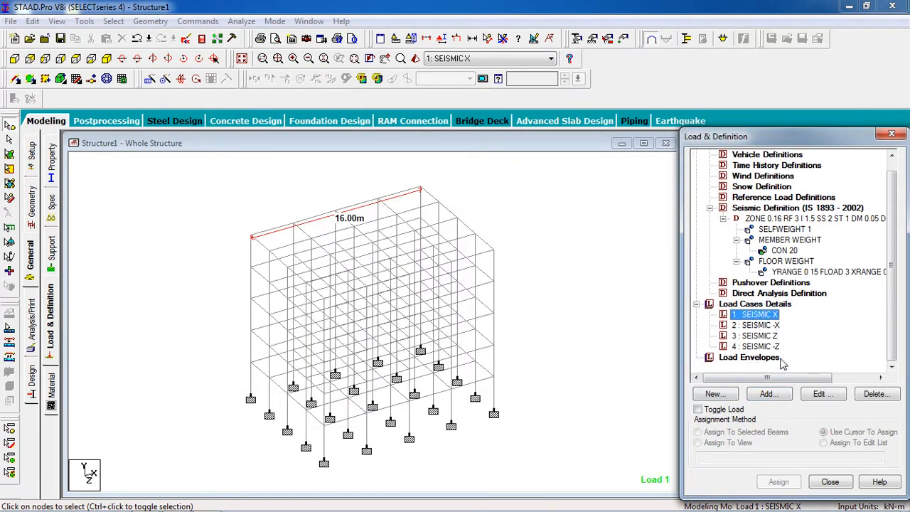
{"action": "left_click", "coordinate": [784, 395]}
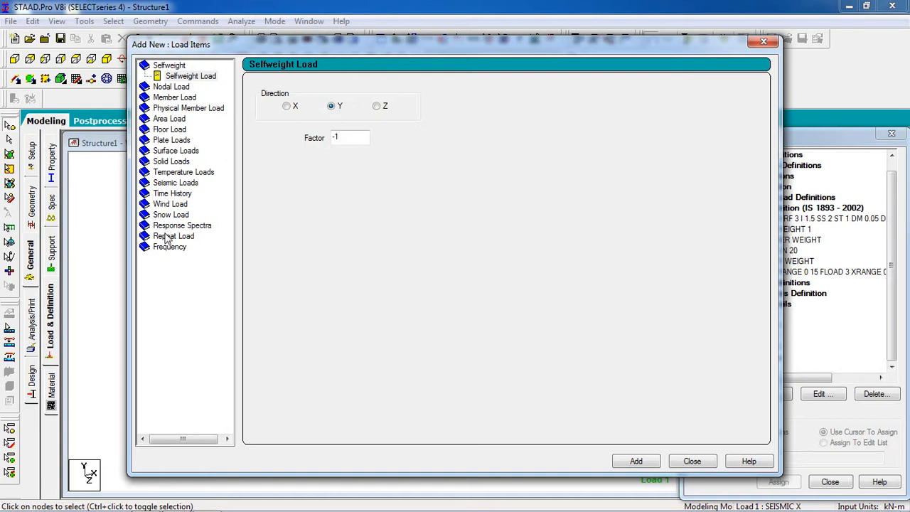
{"action": "left_click", "coordinate": [181, 184]}
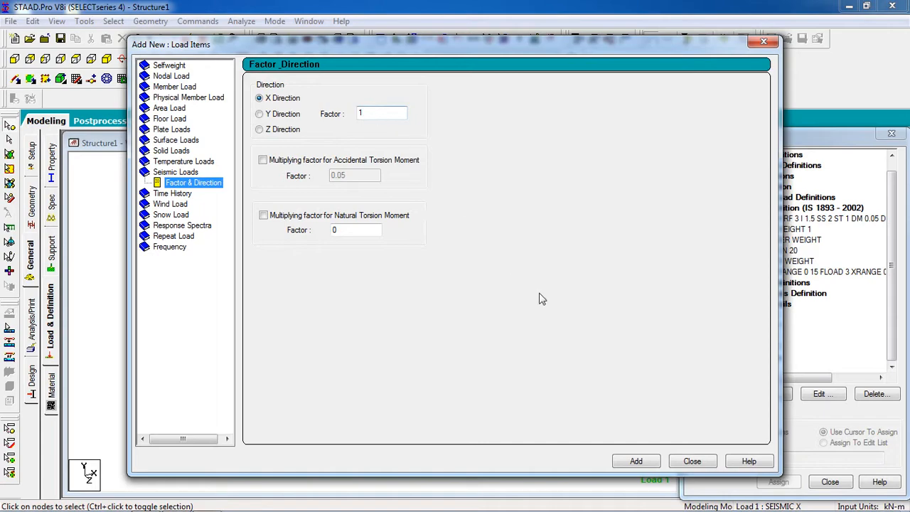
{"action": "left_click", "coordinate": [632, 462]}
{"action": "left_click", "coordinate": [676, 465]}
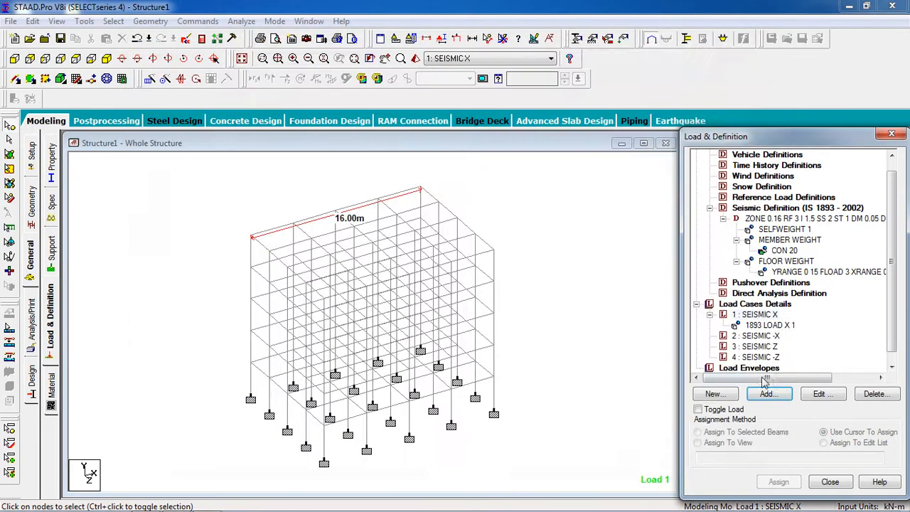
Step: Add a seismic load in the X direction with factor -1 to the SEISMIC -X load case
{"action": "left_click", "coordinate": [766, 336]}
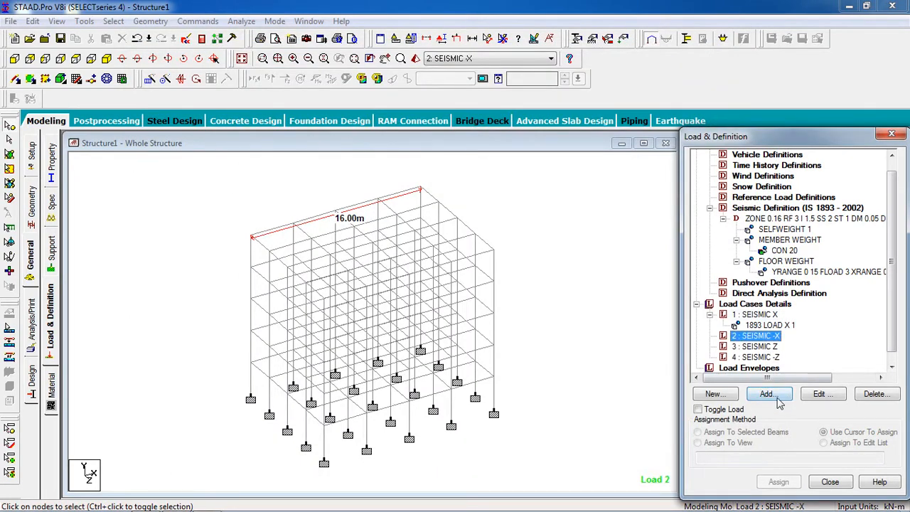
{"action": "left_click", "coordinate": [779, 397]}
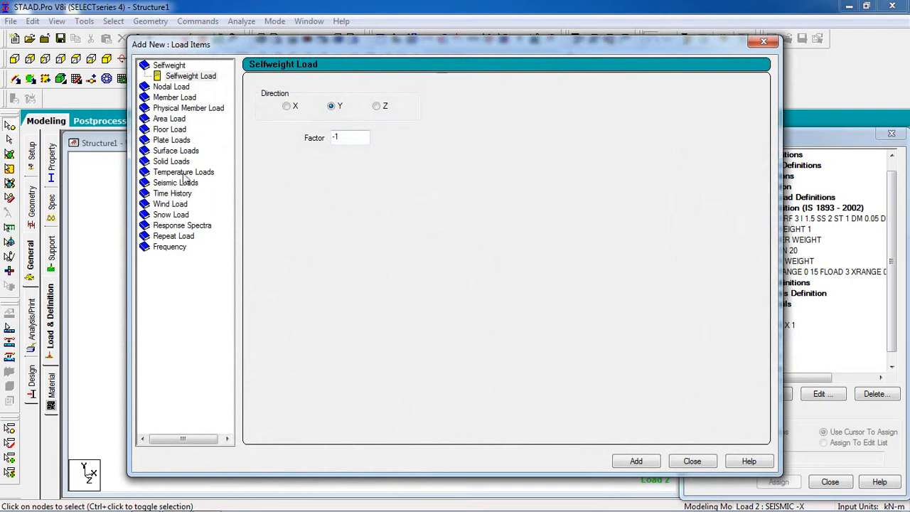
{"action": "left_click", "coordinate": [177, 174]}
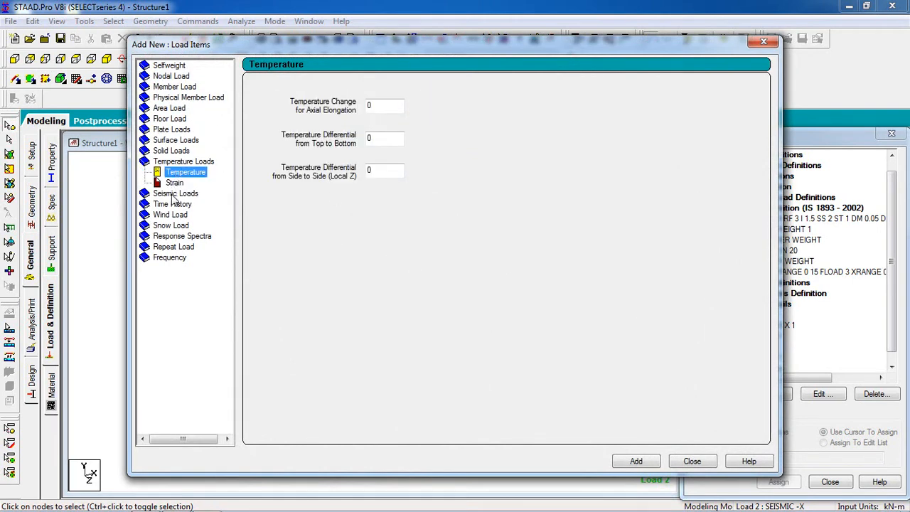
{"action": "left_click", "coordinate": [174, 194]}
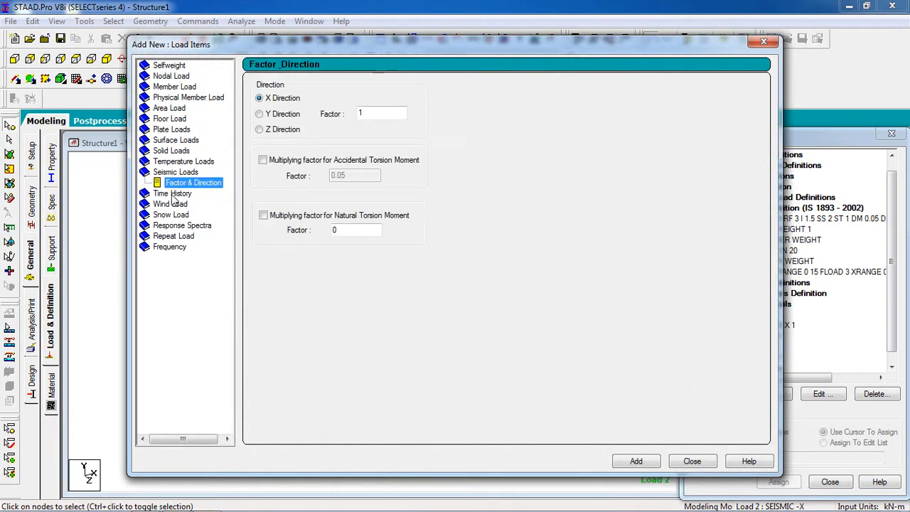
{"action": "left_click", "coordinate": [368, 115]}
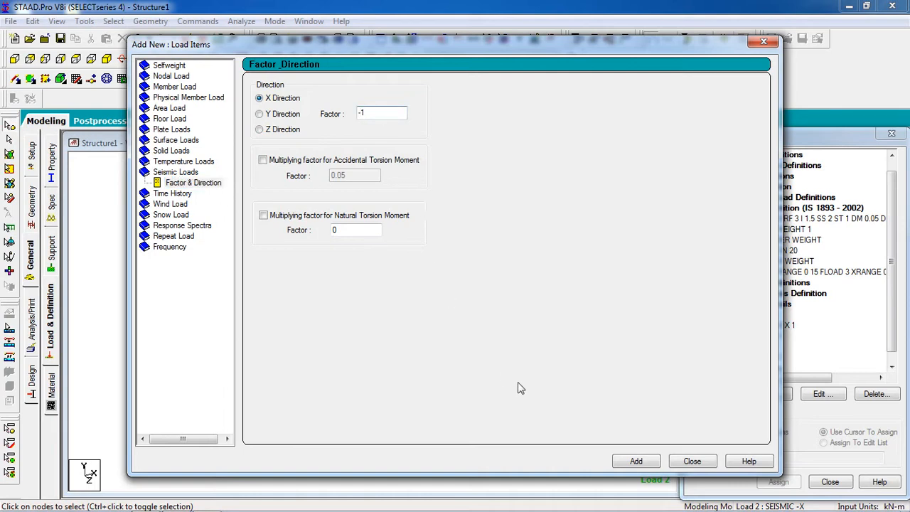
{"action": "left_click", "coordinate": [638, 464]}
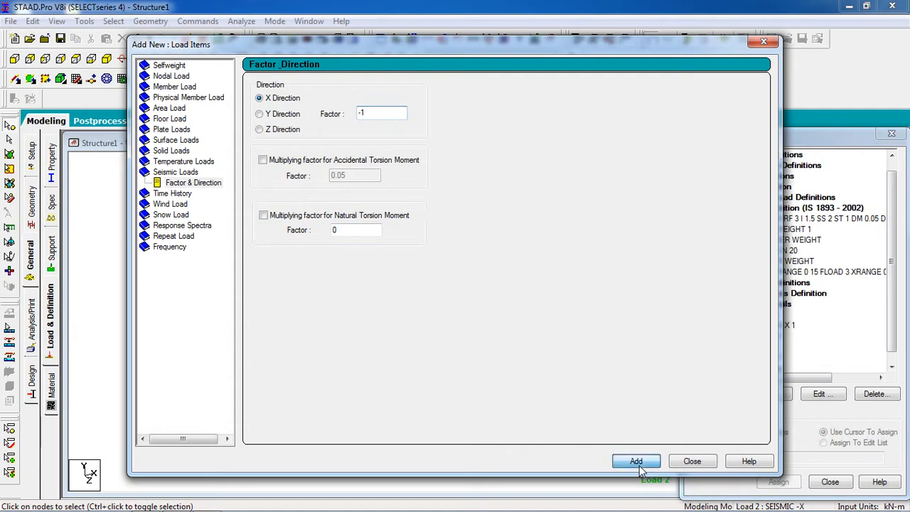
{"action": "left_click", "coordinate": [691, 460]}
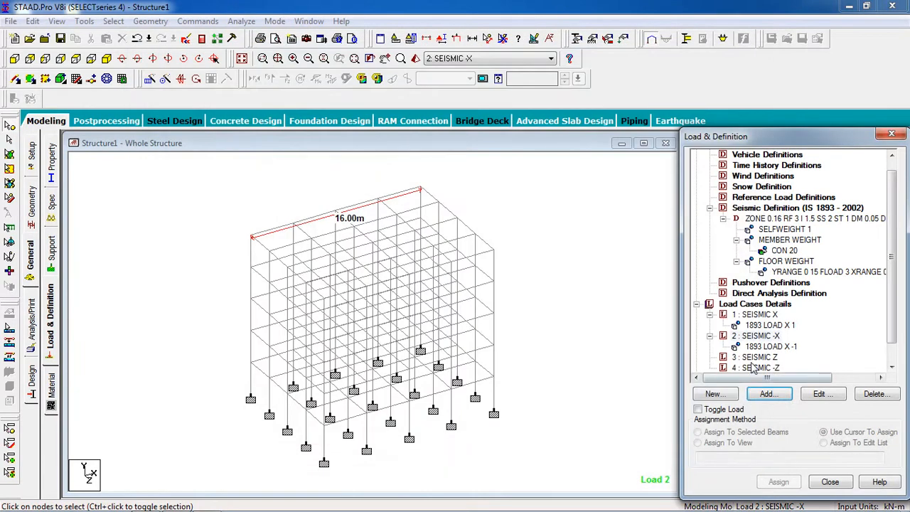
Step: Add a seismic load in the Z direction with factor 1 to the SEISMIC Z load case
{"action": "left_click", "coordinate": [753, 359]}
{"action": "left_click", "coordinate": [765, 394]}
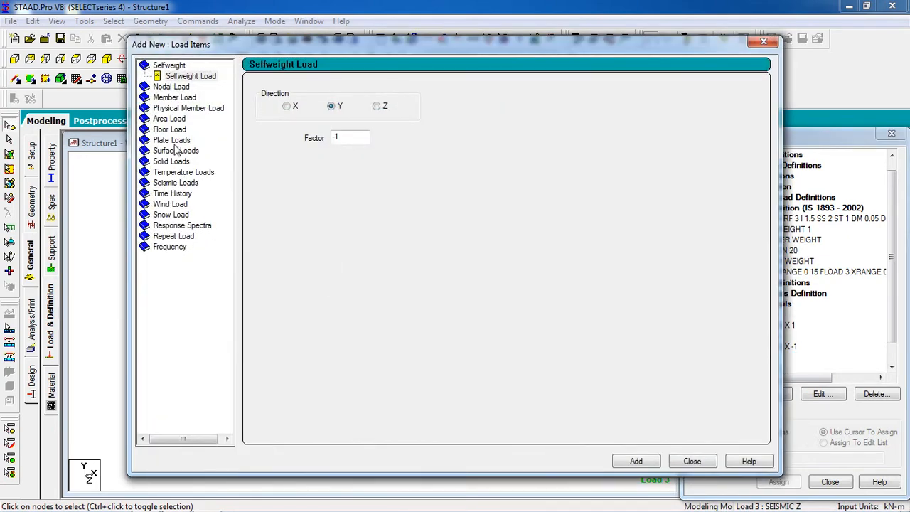
{"action": "left_click", "coordinate": [178, 182]}
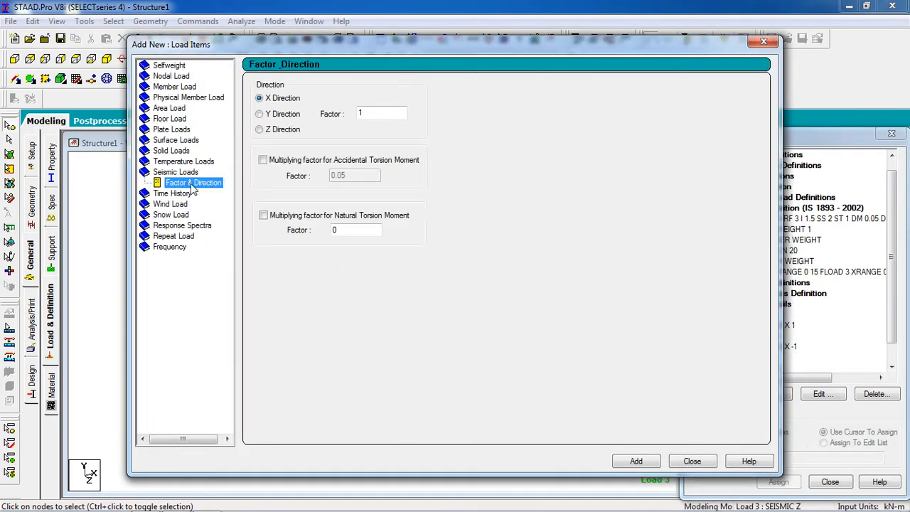
{"action": "left_click", "coordinate": [283, 129]}
{"action": "left_click", "coordinate": [380, 115]}
{"action": "left_click", "coordinate": [635, 460]}
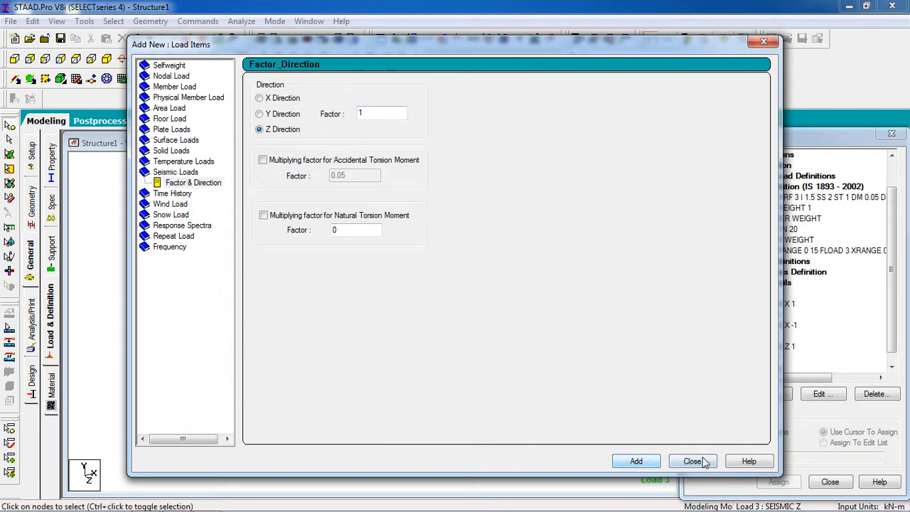
{"action": "left_click", "coordinate": [692, 461]}
Step: Add a seismic load in the Z direction with factor -1 to the SEISMIC -Z load case
{"action": "left_click", "coordinate": [892, 367]}
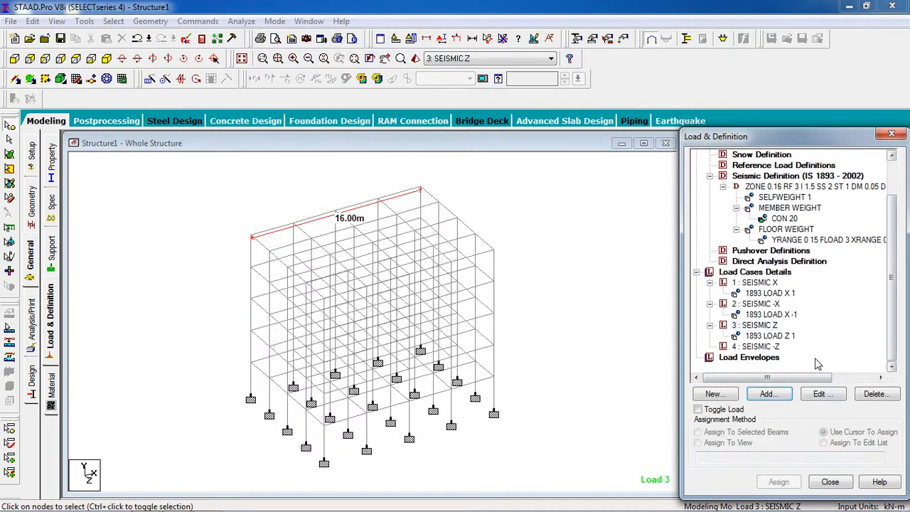
{"action": "left_click", "coordinate": [769, 348]}
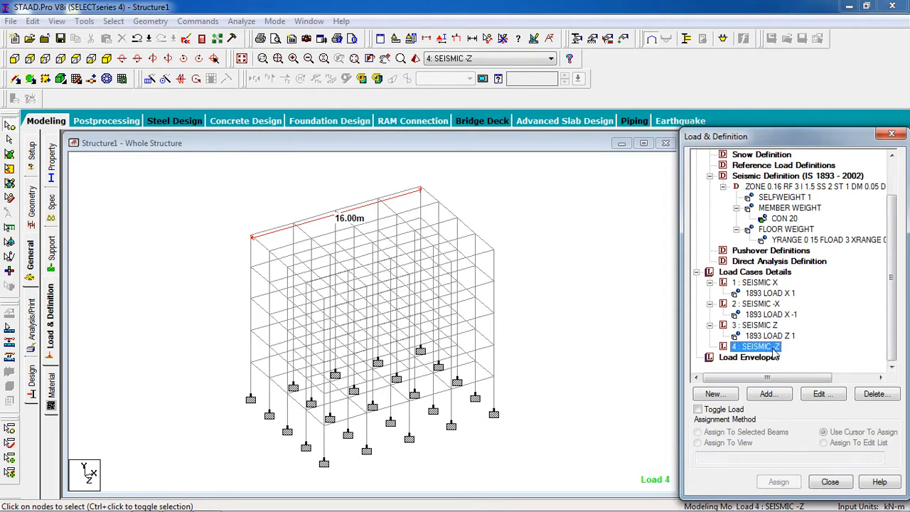
{"action": "left_click", "coordinate": [775, 395]}
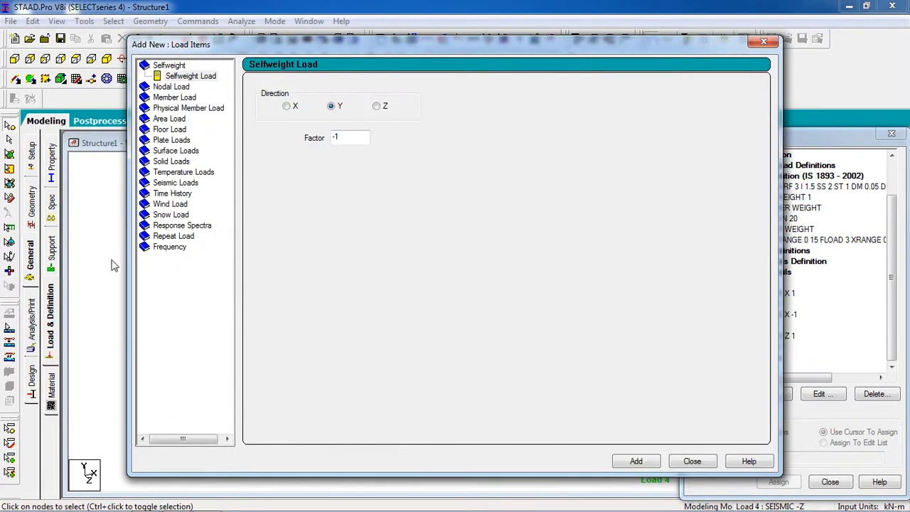
{"action": "left_click", "coordinate": [175, 184]}
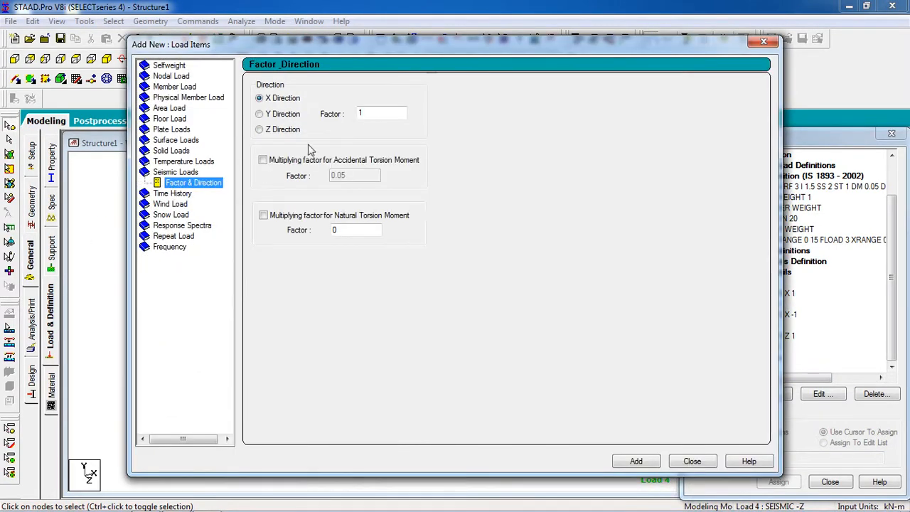
{"action": "left_click", "coordinate": [297, 130]}
{"action": "left_click", "coordinate": [368, 116]}
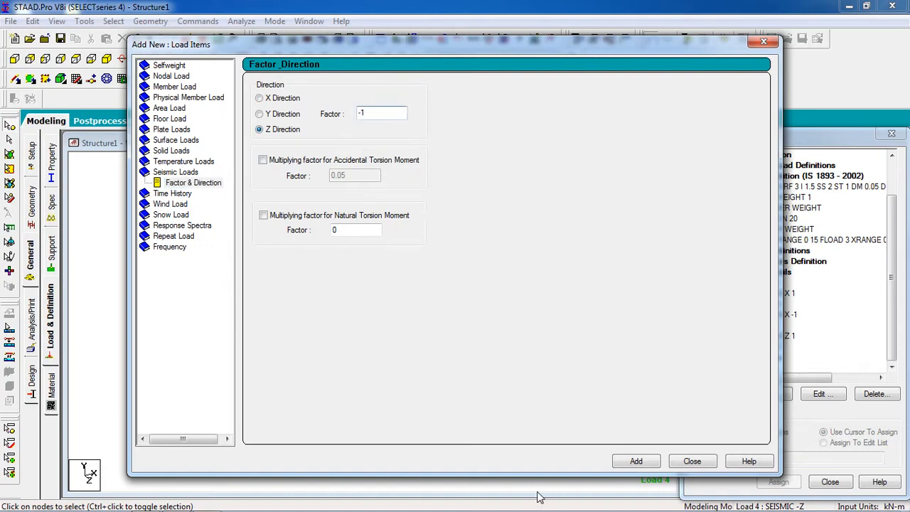
{"action": "left_click", "coordinate": [652, 464]}
{"action": "left_click", "coordinate": [692, 461]}
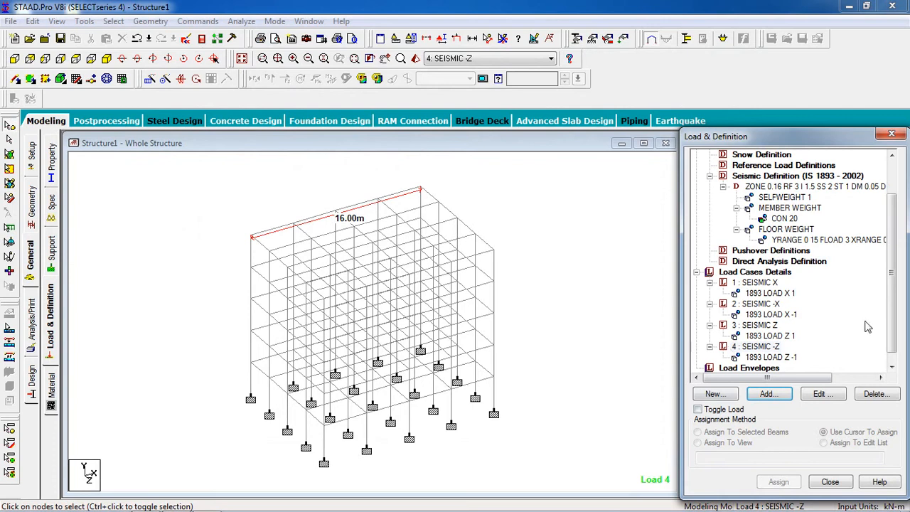
Step: Add primary load case 5 with the Dead loading type and the title DEAD
{"action": "scroll", "coordinate": [893, 345], "scroll_direction": "down", "scroll_amount": 1}
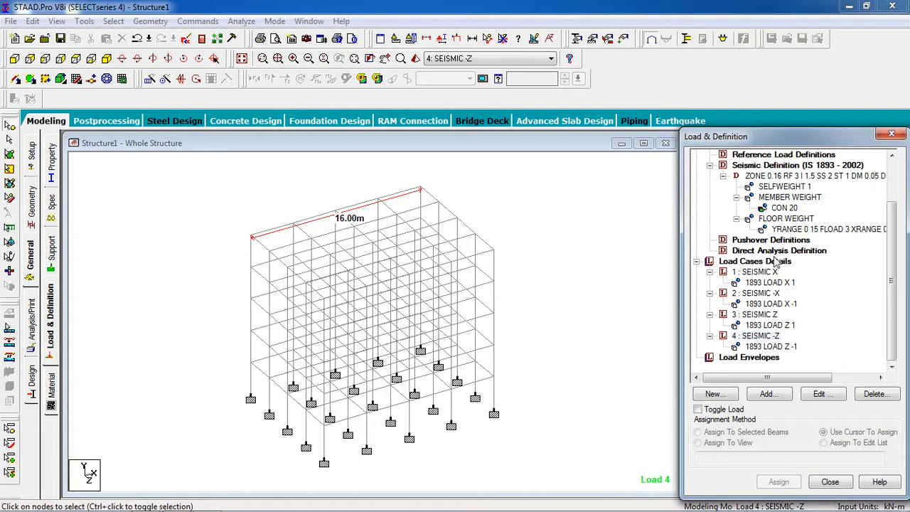
{"action": "left_click", "coordinate": [774, 263]}
{"action": "left_click", "coordinate": [769, 394]}
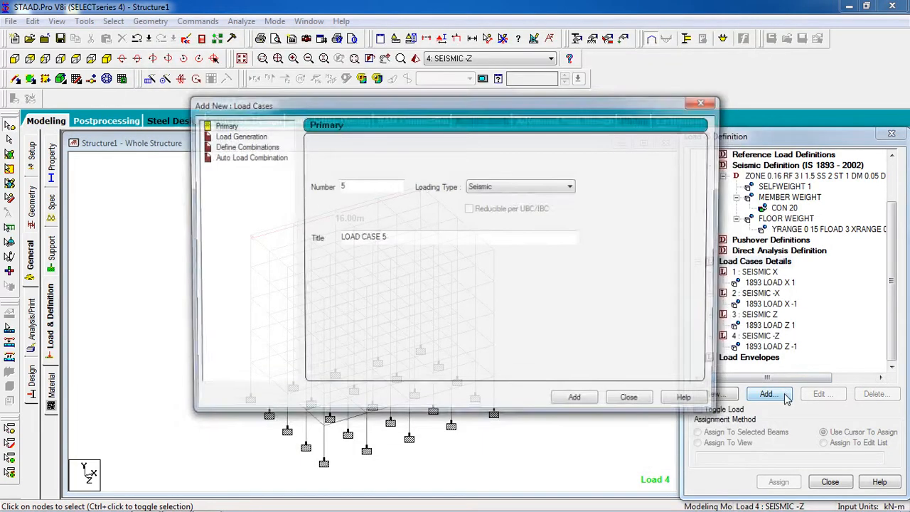
{"action": "left_click", "coordinate": [525, 187]}
{"action": "left_click", "coordinate": [530, 197]}
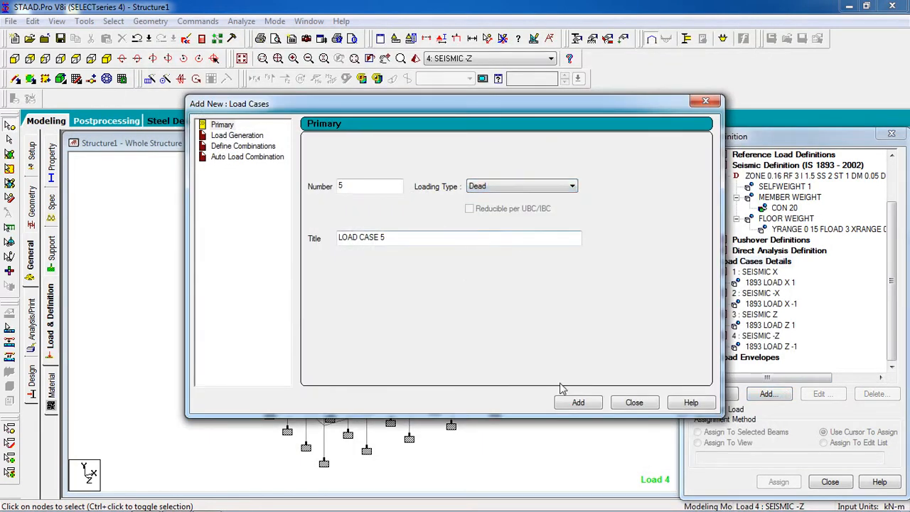
{"action": "left_click_drag", "start_coordinate": [467, 243], "coordinate": [283, 258]}
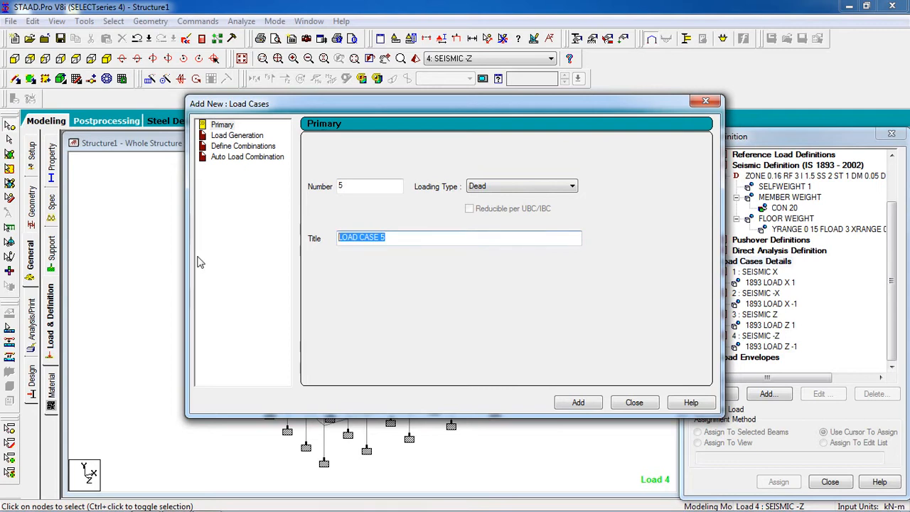
{"action": "type", "text": "DEAD"}
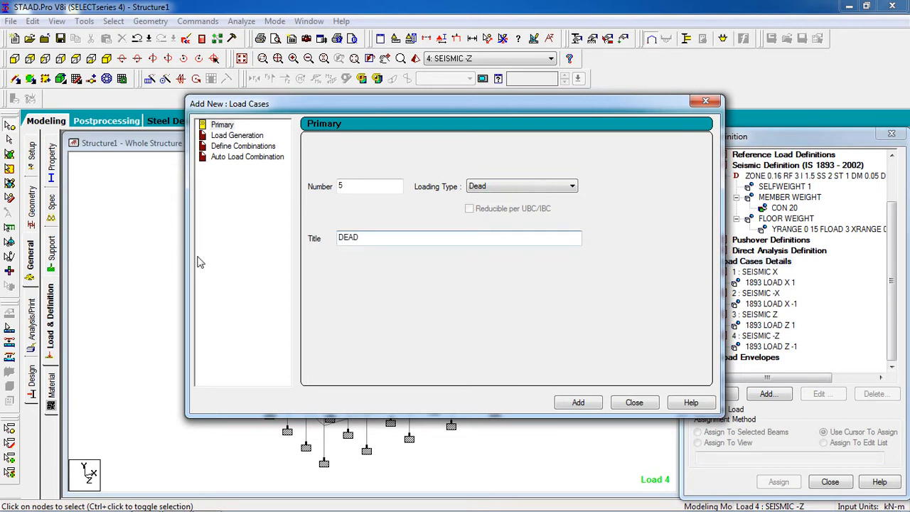
{"action": "left_click", "coordinate": [578, 403]}
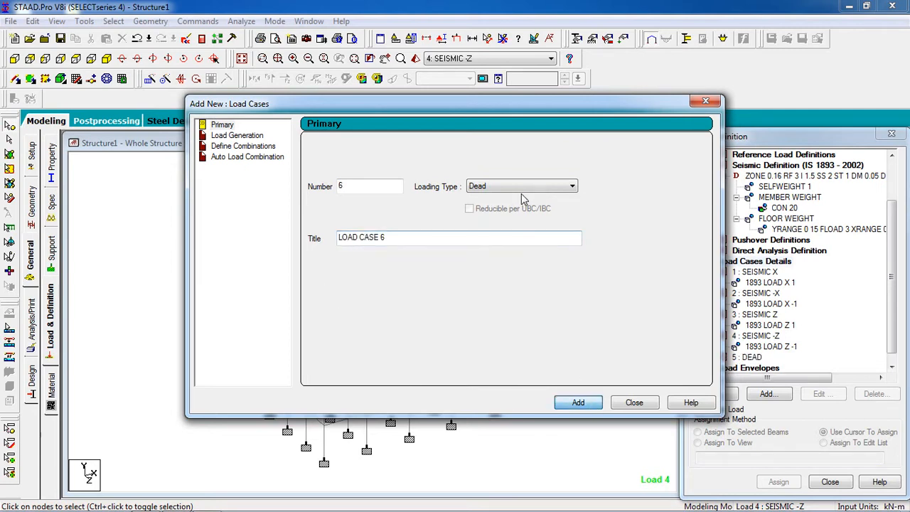
Step: Add primary load case 6 with the Live loading type and the title LIVE, and finish adding load cases
{"action": "left_click", "coordinate": [523, 186]}
{"action": "left_click", "coordinate": [520, 204]}
{"action": "left_click_drag", "start_coordinate": [403, 240], "coordinate": [244, 248]}
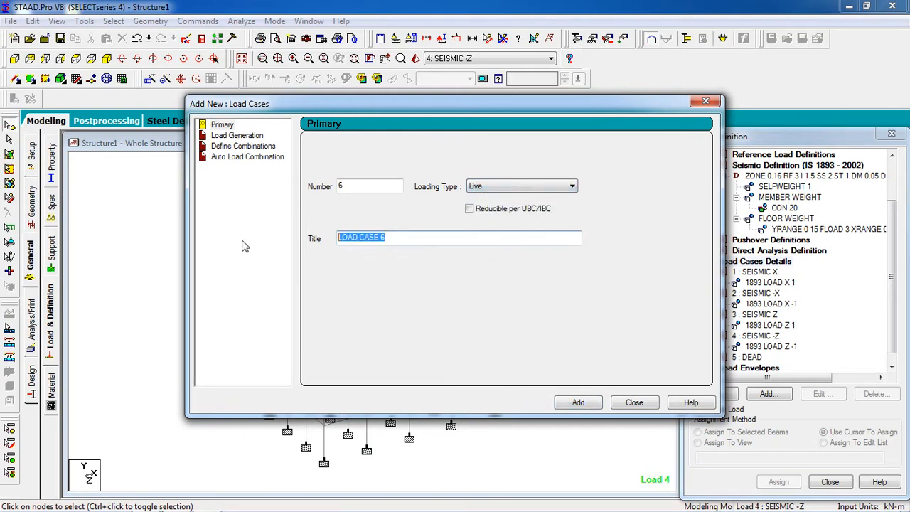
{"action": "type", "text": "LIVE"}
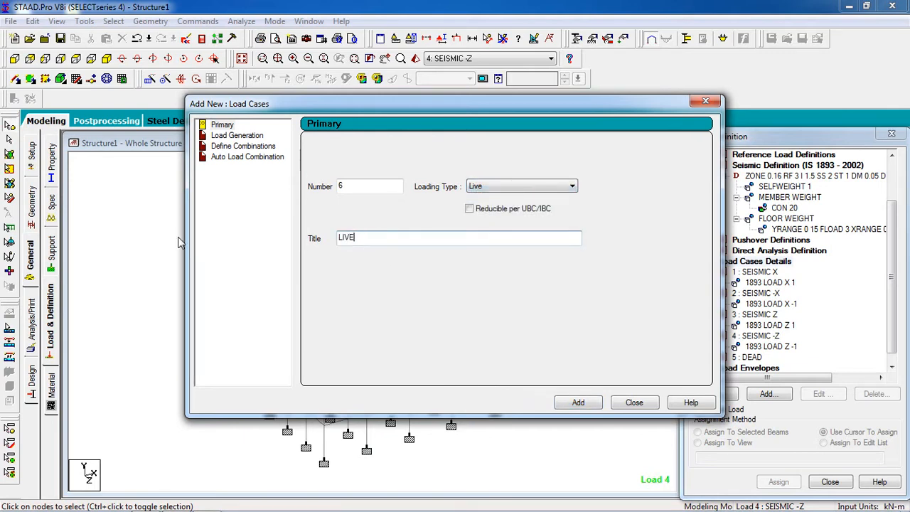
{"action": "left_click", "coordinate": [578, 402]}
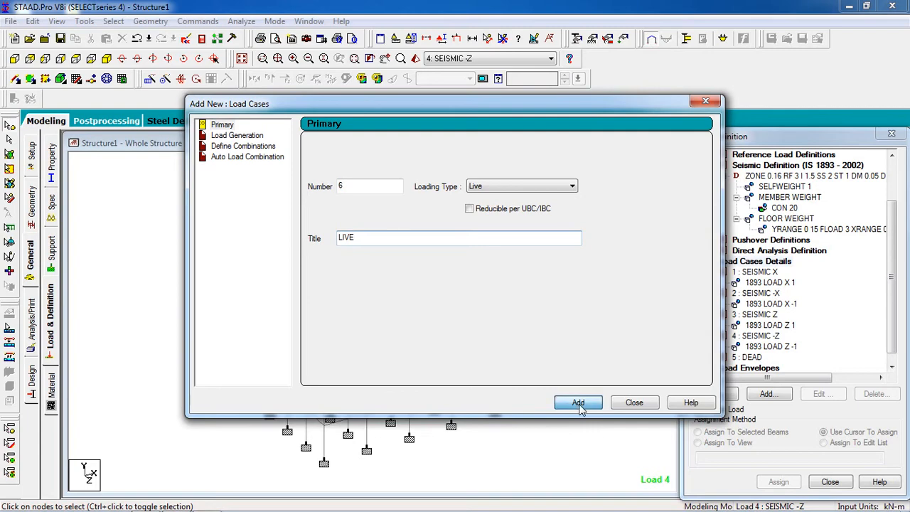
{"action": "left_click", "coordinate": [634, 403]}
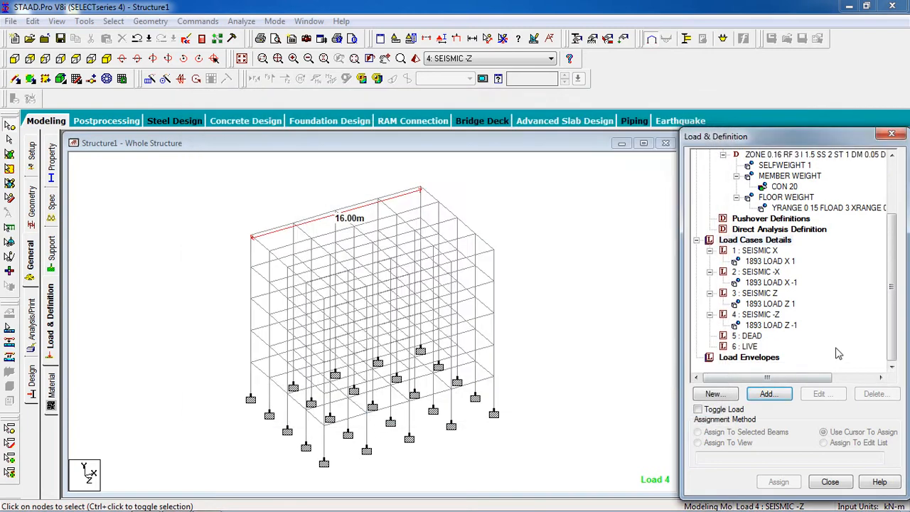
Step: Add a selfweight load in the Y direction with factor -1 to the DEAD load case
{"action": "left_click", "coordinate": [747, 336]}
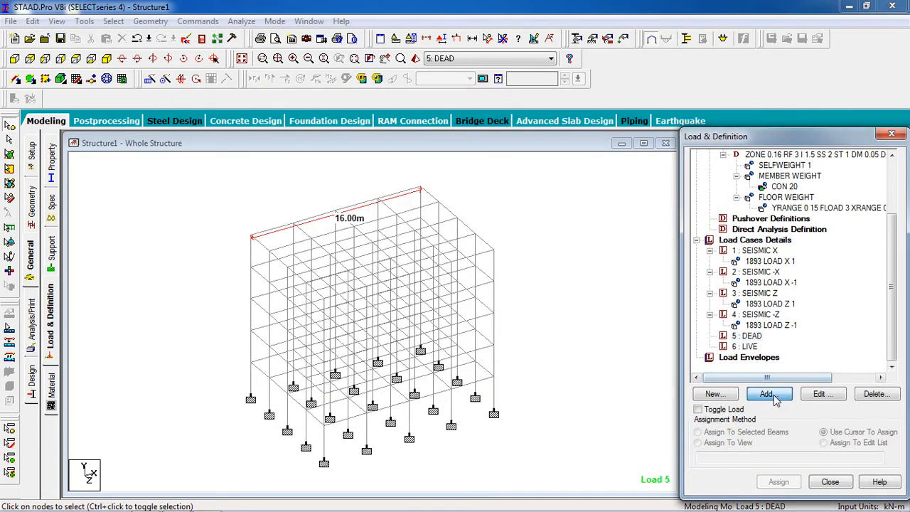
{"action": "left_click", "coordinate": [767, 394]}
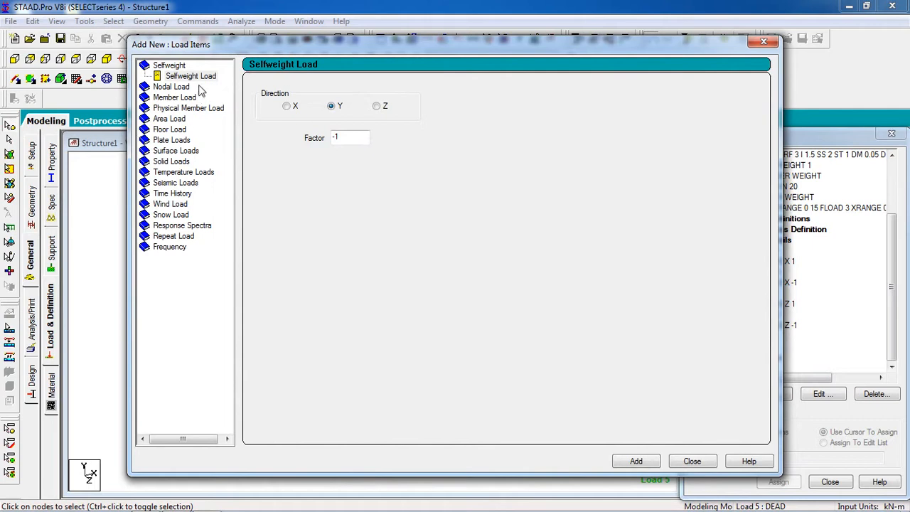
{"action": "left_click", "coordinate": [646, 465]}
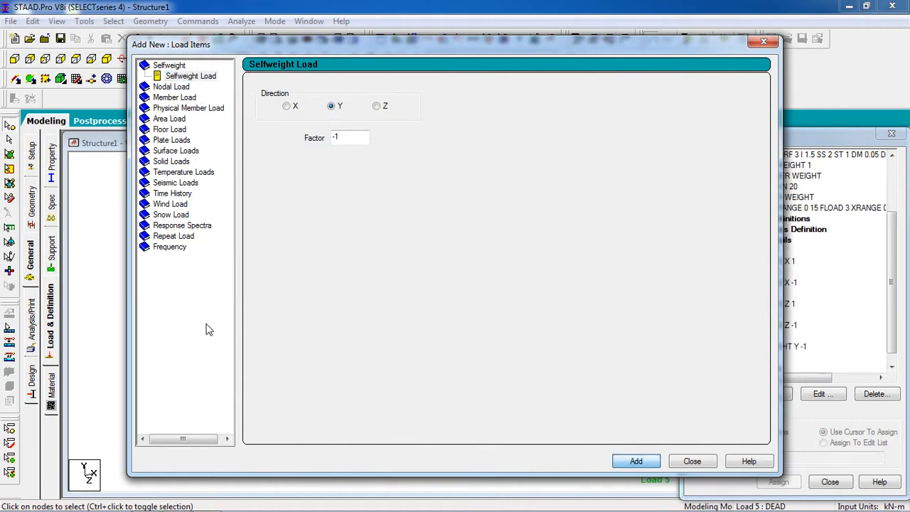
Step: Add a uniform member force of -16.5 kN/m in the GY direction to the DEAD load case
{"action": "left_click", "coordinate": [171, 98]}
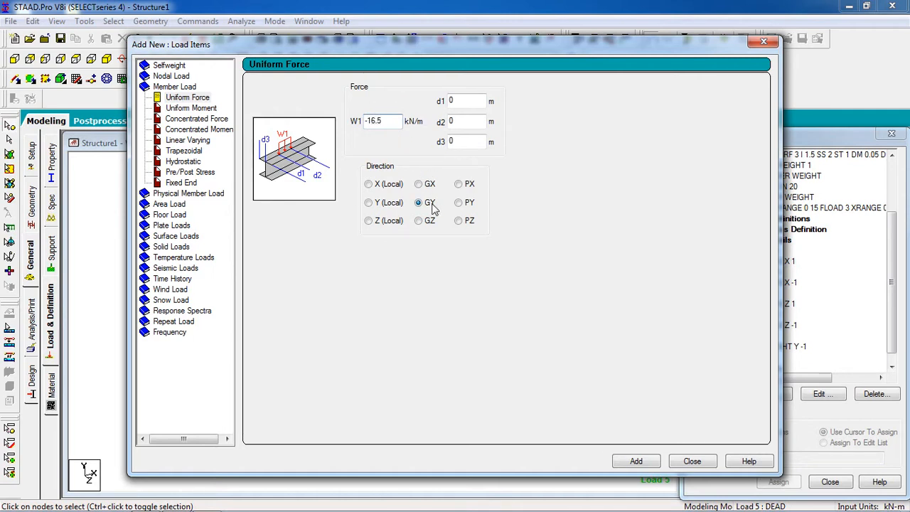
{"action": "left_click", "coordinate": [639, 462]}
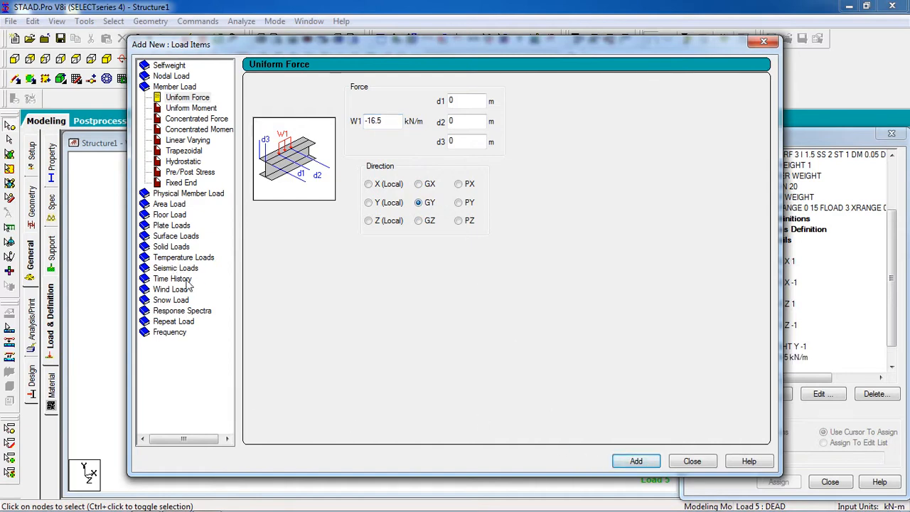
Step: Add a floor load of -5 kN/m2 in Global Y to the DEAD load case, with a Y range of 3 to 15 m
{"action": "left_click", "coordinate": [181, 216]}
{"action": "left_click_drag", "start_coordinate": [287, 41], "coordinate": [447, 42]}
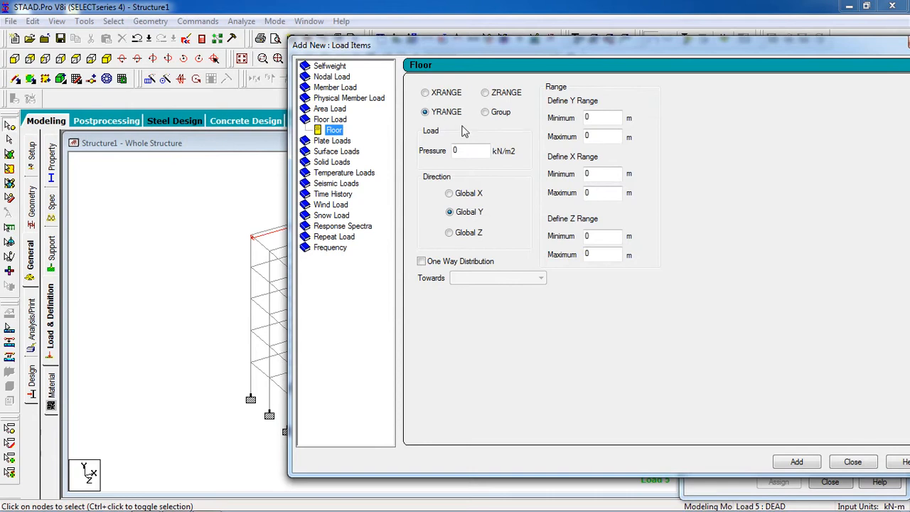
{"action": "double_click", "coordinate": [475, 152]}
{"action": "double_click", "coordinate": [250, 369]}
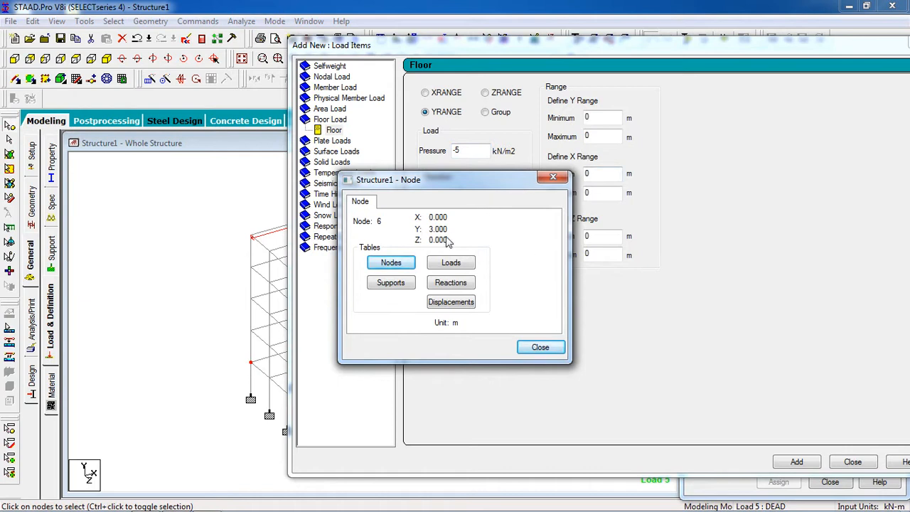
{"action": "left_click", "coordinate": [548, 347]}
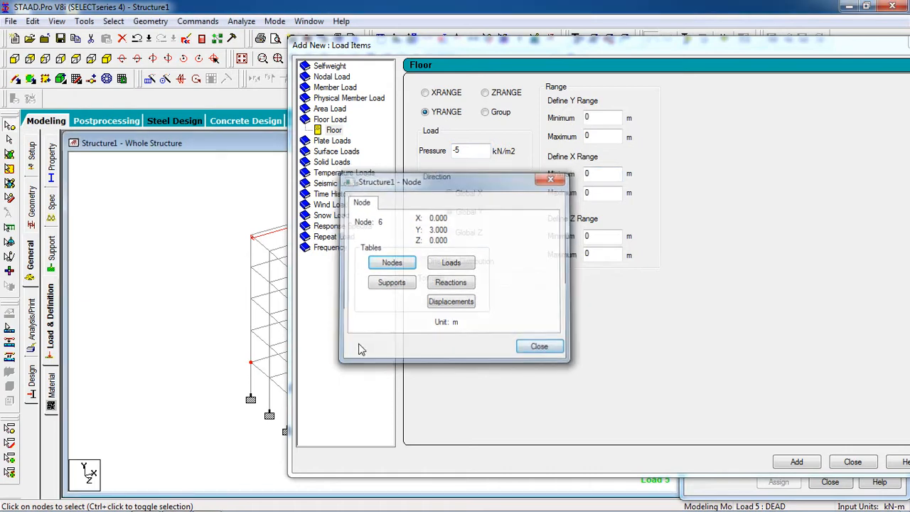
{"action": "double_click", "coordinate": [251, 237]}
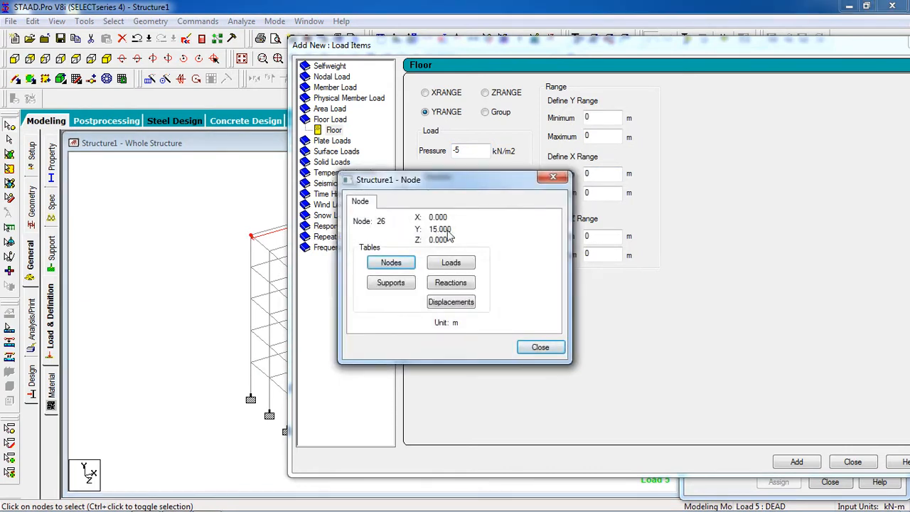
{"action": "left_click", "coordinate": [541, 348]}
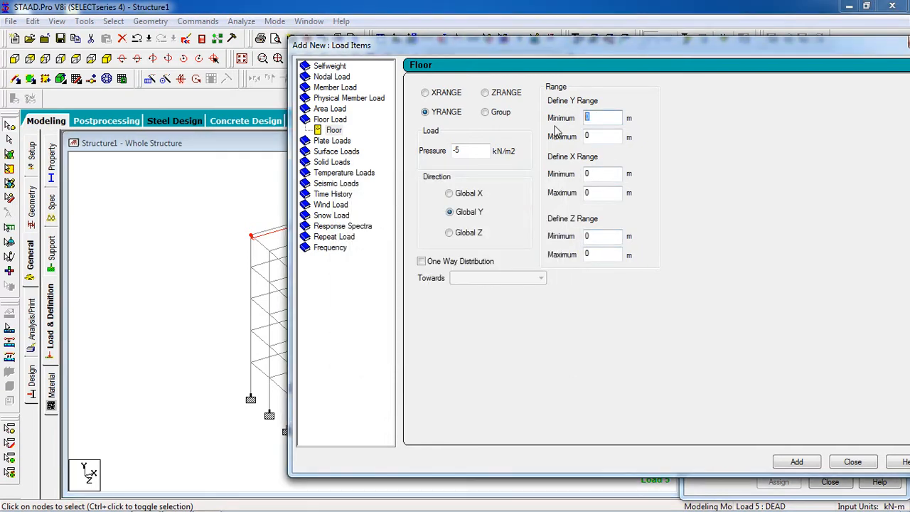
{"action": "key", "text": "Tab"}
{"action": "type", "text": "1"}
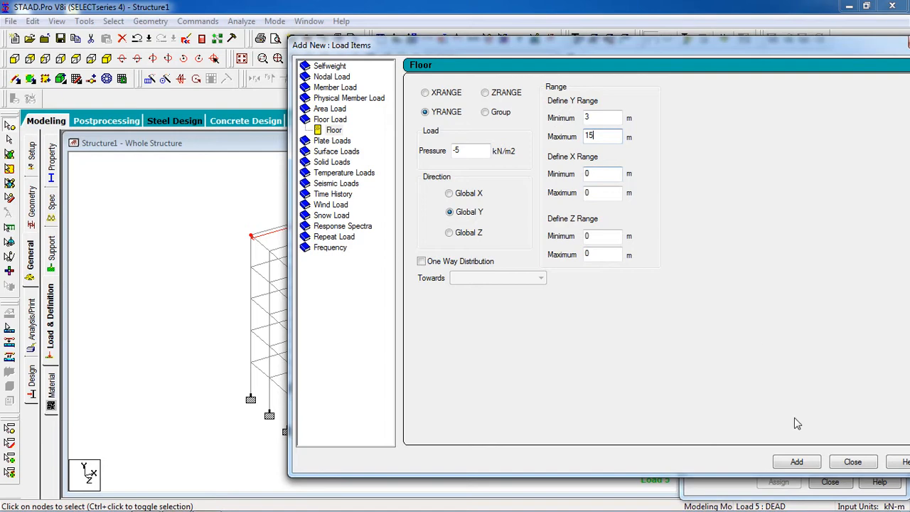
{"action": "left_click", "coordinate": [796, 463]}
{"action": "left_click", "coordinate": [846, 464]}
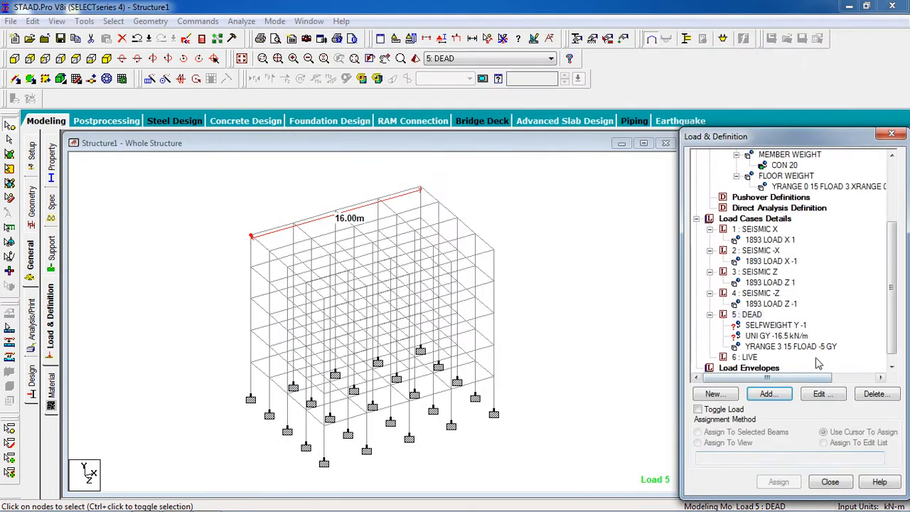
Step: Assign the DEAD case's selfweight load to the whole structure in view
{"action": "left_click", "coordinate": [892, 368]}
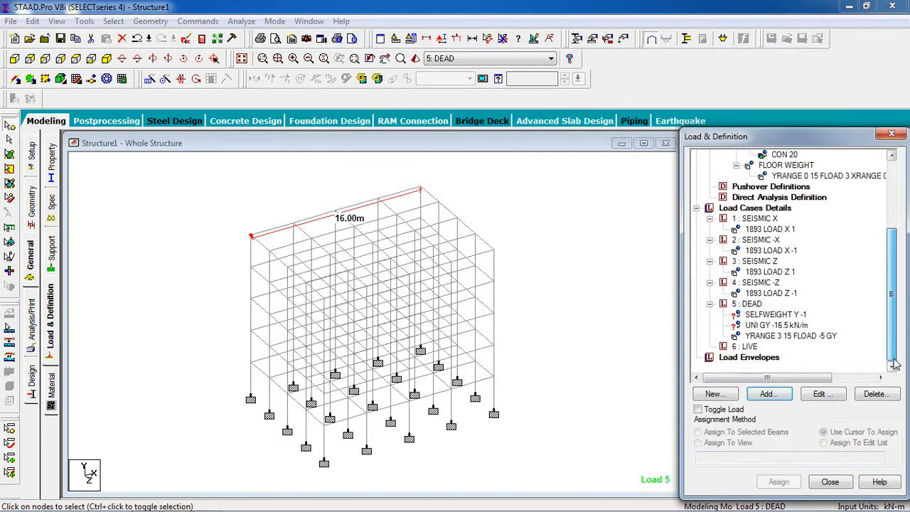
{"action": "left_click", "coordinate": [766, 317]}
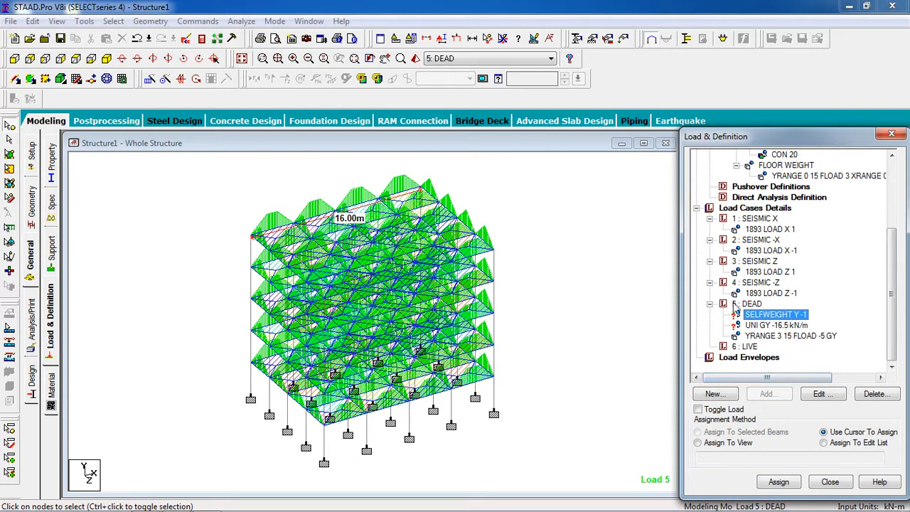
{"action": "left_click", "coordinate": [741, 448]}
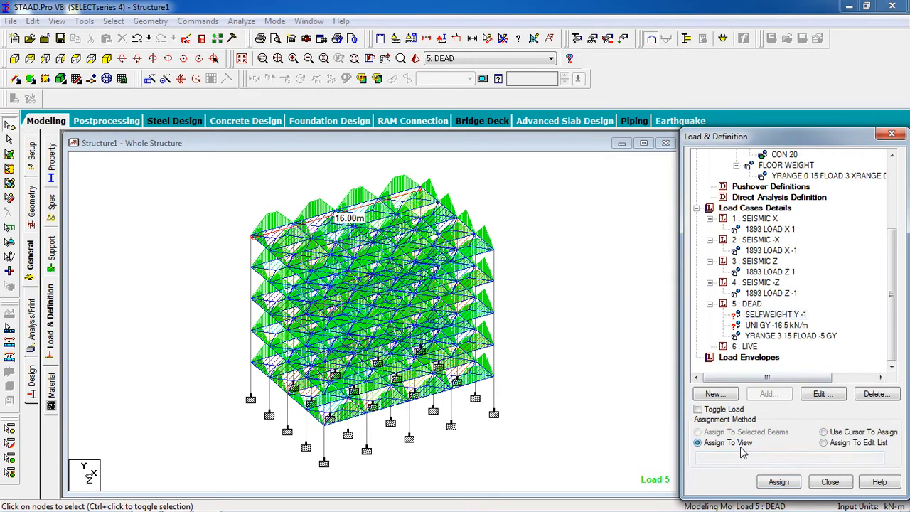
{"action": "left_click", "coordinate": [779, 483]}
{"action": "left_click", "coordinate": [811, 349]}
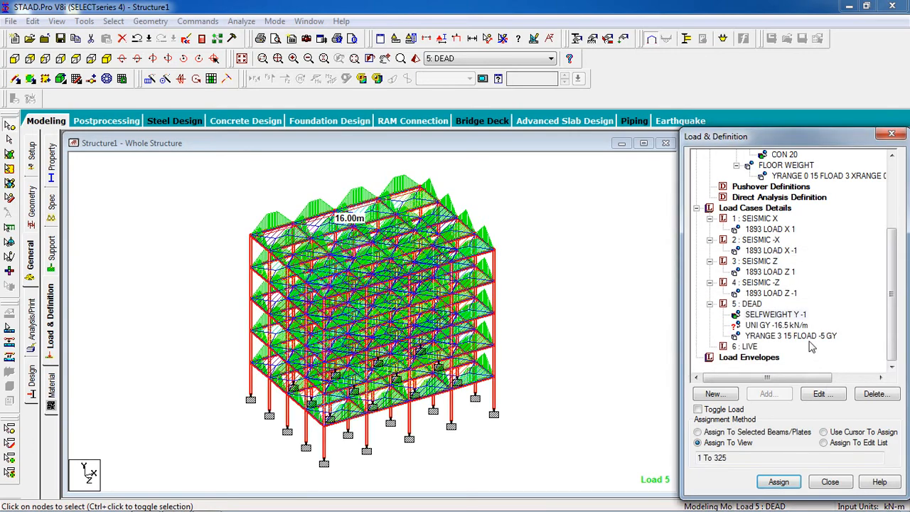
Step: Assign the -16.5 kN/m uniform load of the DEAD case to all beams parallel to X and Z
{"action": "left_click", "coordinate": [803, 326]}
{"action": "left_click", "coordinate": [557, 242]}
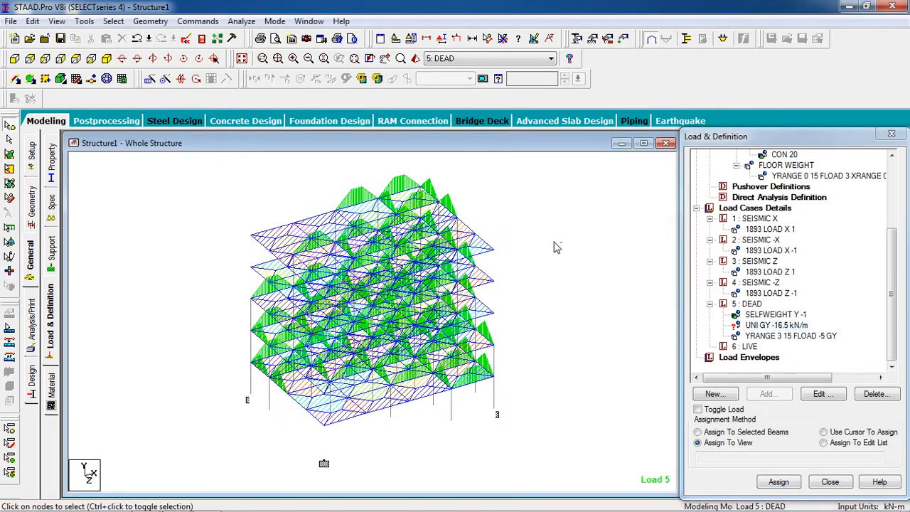
{"action": "left_click", "coordinate": [746, 326]}
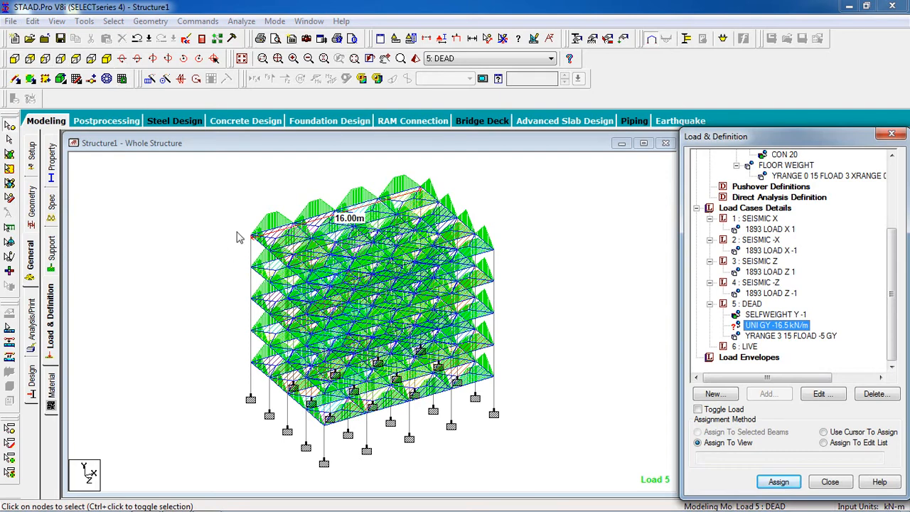
{"action": "left_click", "coordinate": [114, 21]}
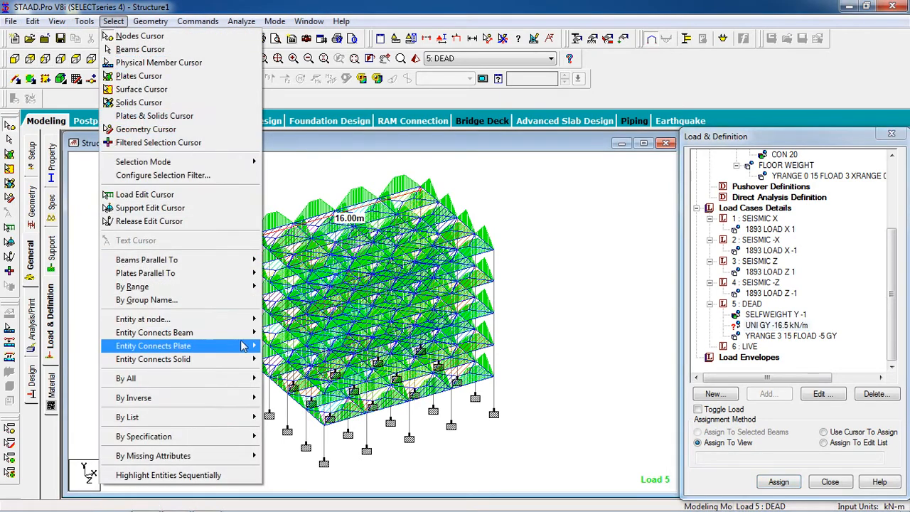
{"action": "mouse_move", "coordinate": [238, 261]}
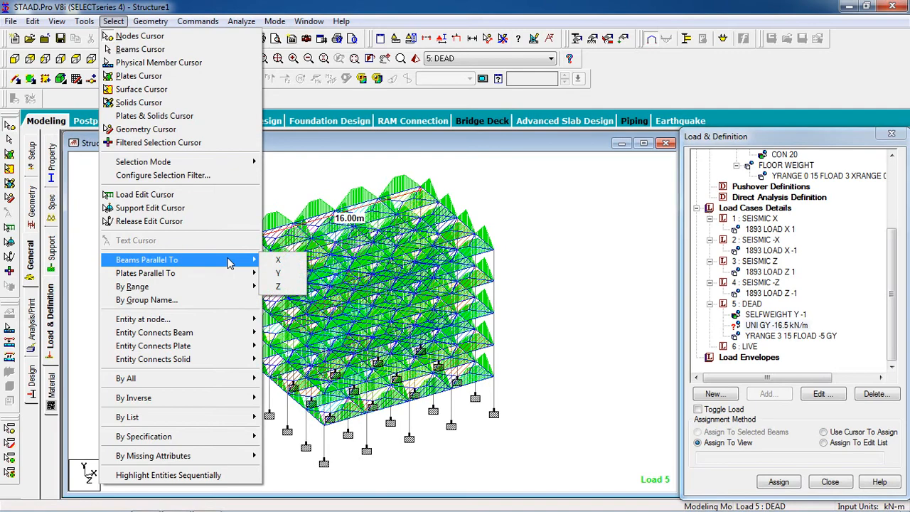
{"action": "left_click", "coordinate": [284, 267]}
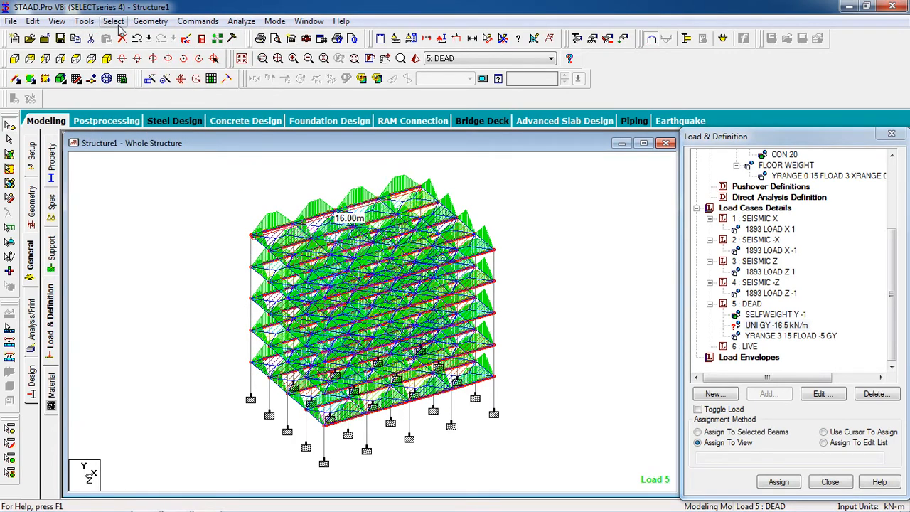
{"action": "left_click", "coordinate": [114, 21]}
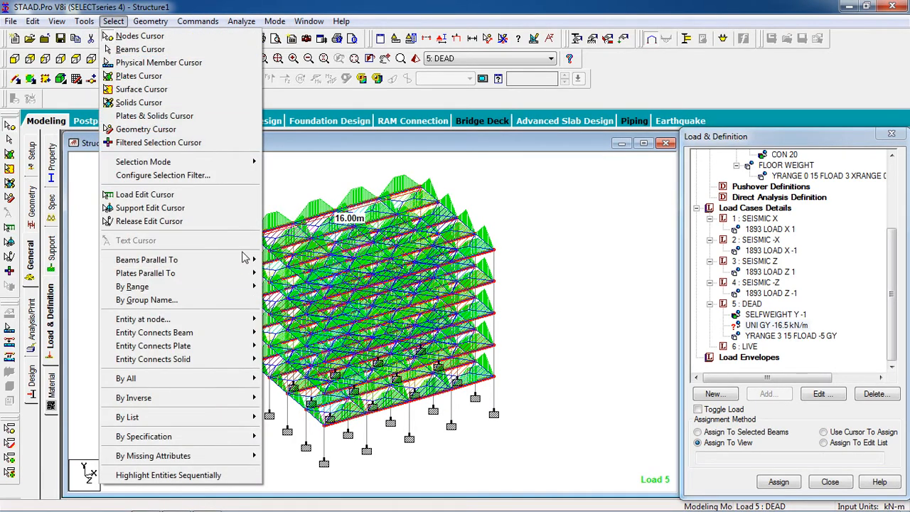
{"action": "mouse_move", "coordinate": [247, 260]}
{"action": "left_click", "coordinate": [276, 288]}
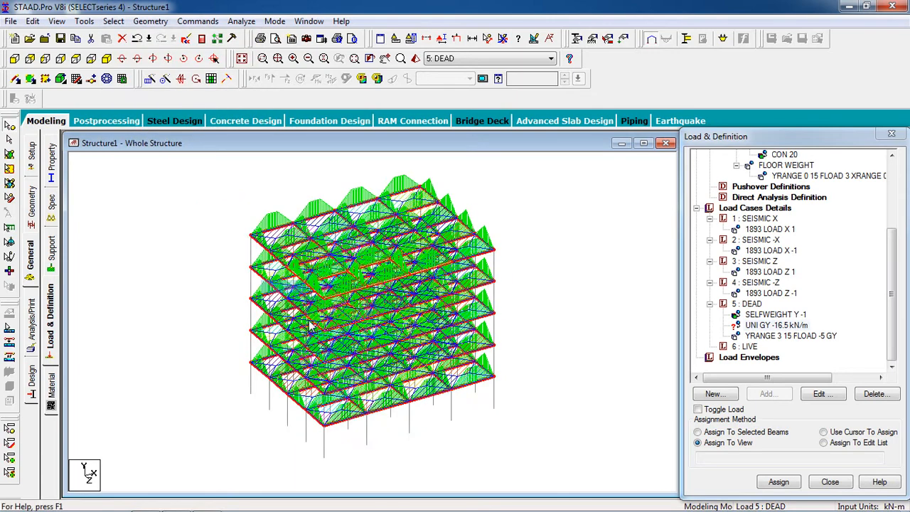
{"action": "left_click", "coordinate": [710, 434]}
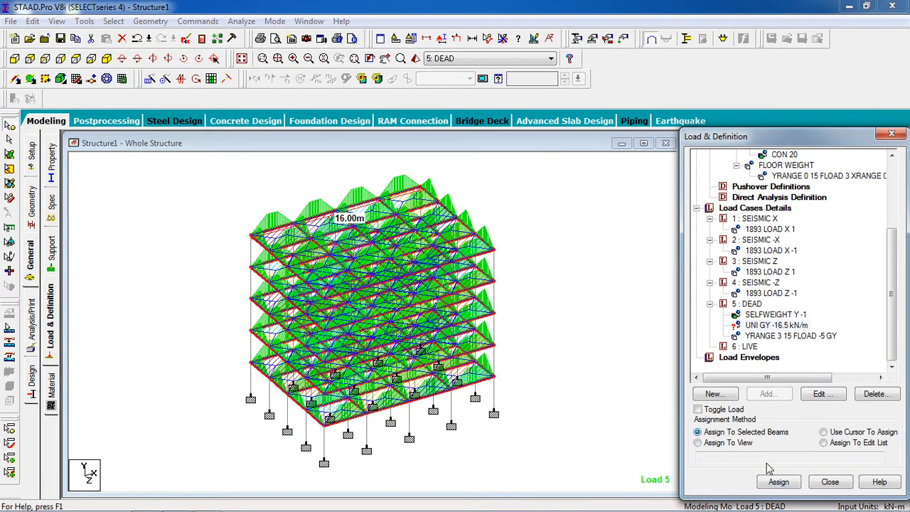
{"action": "left_click", "coordinate": [779, 481]}
{"action": "left_click", "coordinate": [810, 348]}
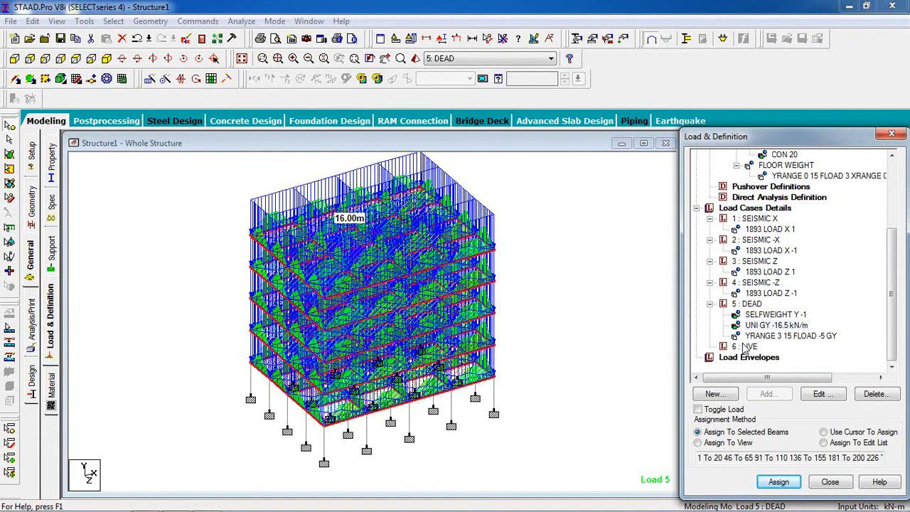
Step: Add a floor load of -2 kN/m2 in Global Y over a Y range of 3 to 15 m to the LIVE load case and display it
{"action": "left_click", "coordinate": [748, 346]}
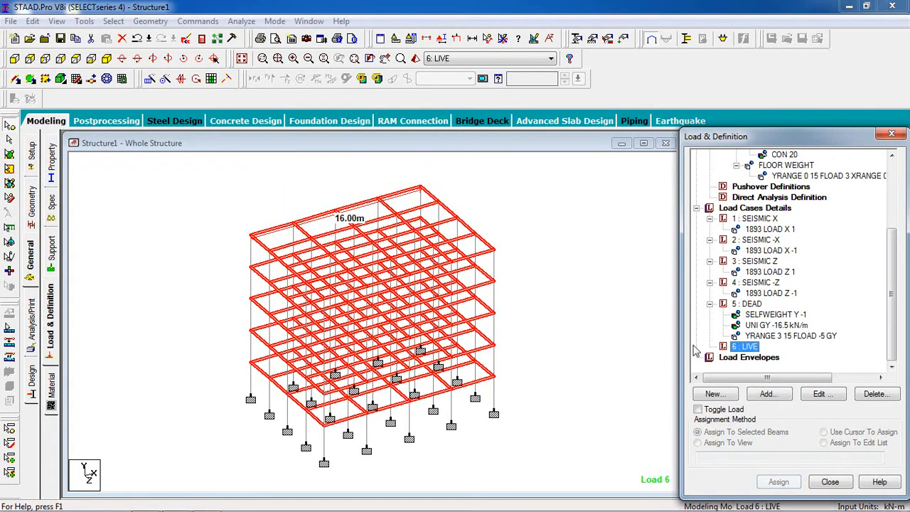
{"action": "left_click", "coordinate": [666, 341]}
{"action": "left_click", "coordinate": [758, 348]}
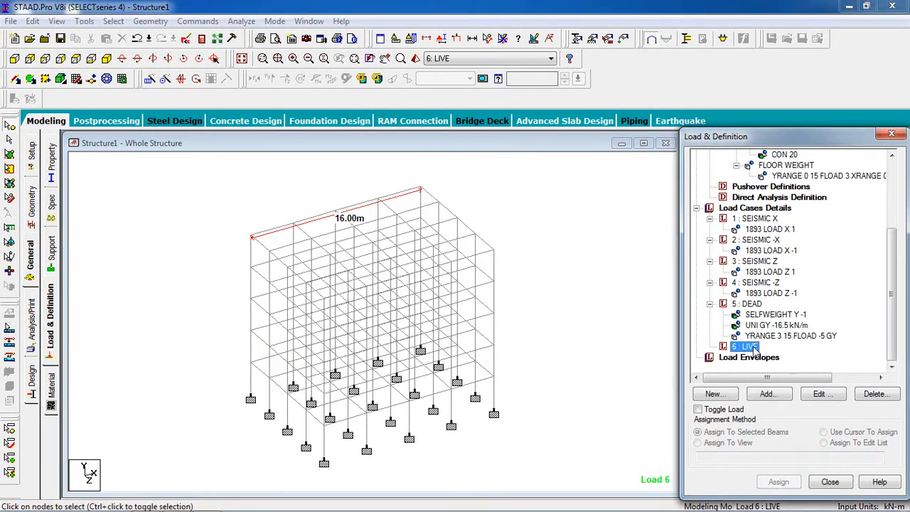
{"action": "left_click", "coordinate": [771, 395]}
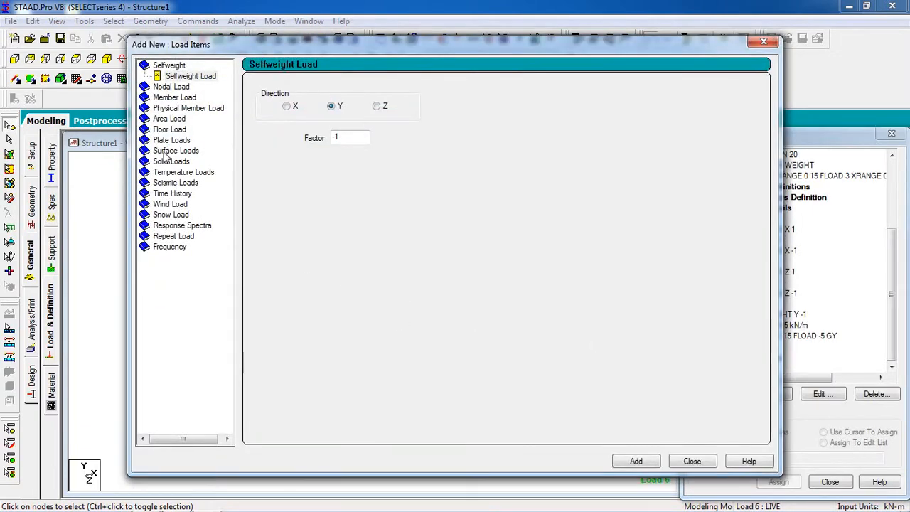
{"action": "left_click", "coordinate": [168, 129]}
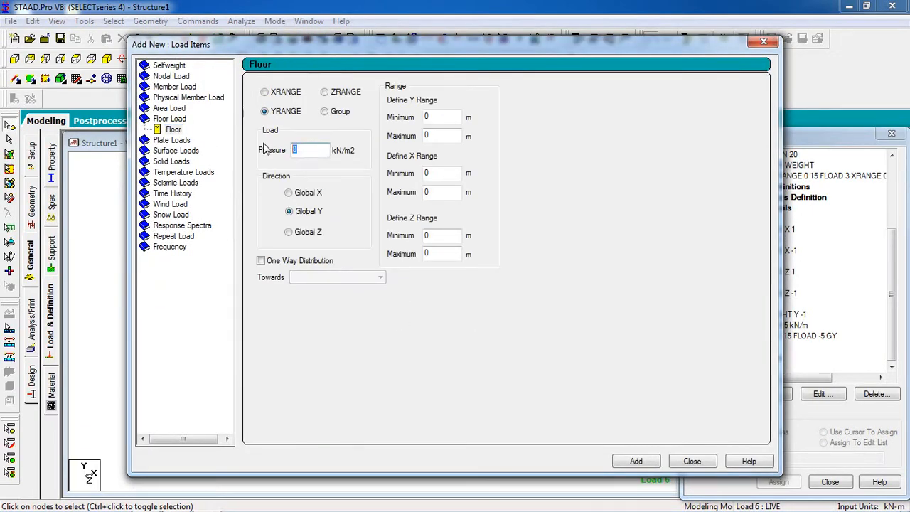
{"action": "type", "text": "-2"}
{"action": "double_click", "coordinate": [426, 118]}
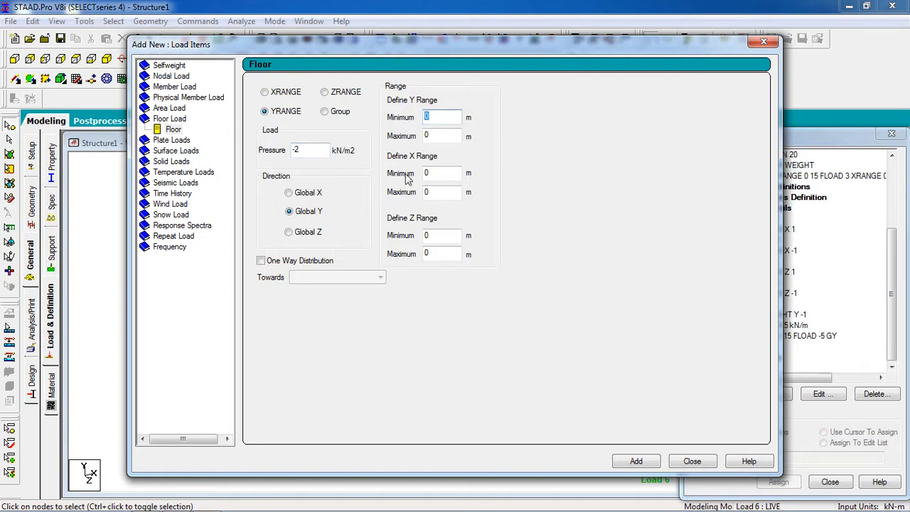
{"action": "type", "text": "3"}
{"action": "key", "text": "Tab"}
{"action": "type", "text": "1"}
{"action": "left_click", "coordinate": [637, 462]}
{"action": "left_click", "coordinate": [691, 462]}
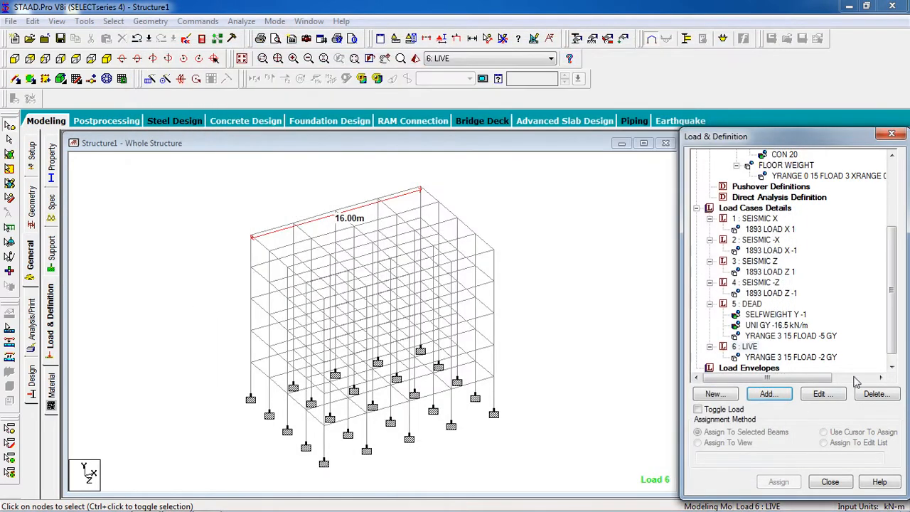
{"action": "left_click", "coordinate": [892, 368]}
{"action": "left_click", "coordinate": [773, 347]}
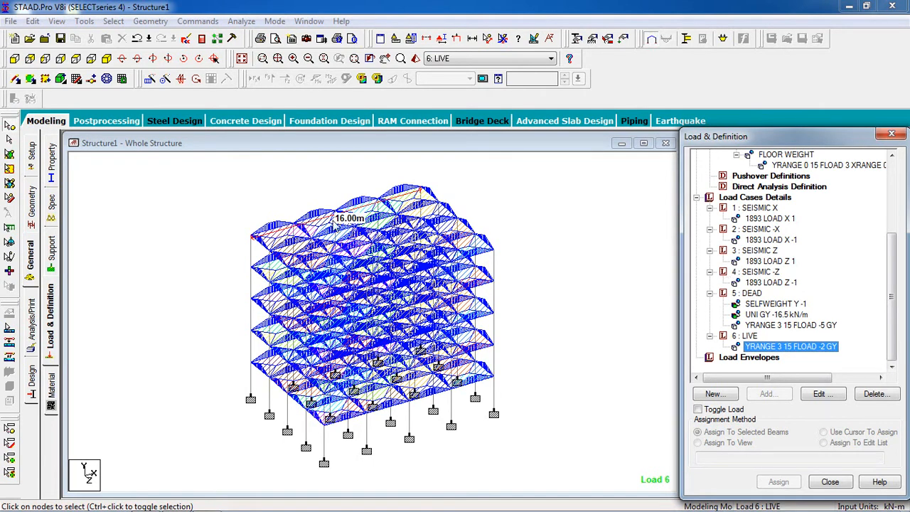
Step: Start load combination 7 of type Normal with a default factor of 1.2 and name it "LL+DL+SEI"
{"action": "left_click", "coordinate": [207, 21]}
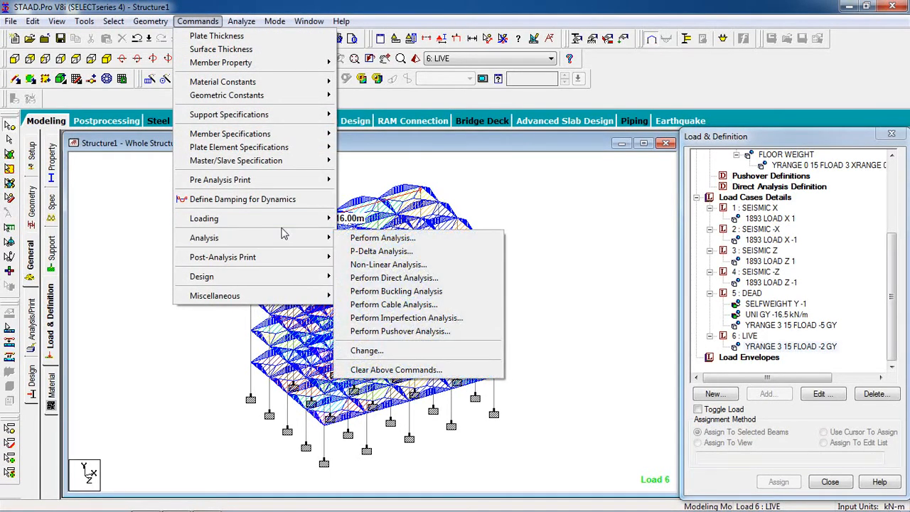
{"action": "mouse_move", "coordinate": [287, 225]}
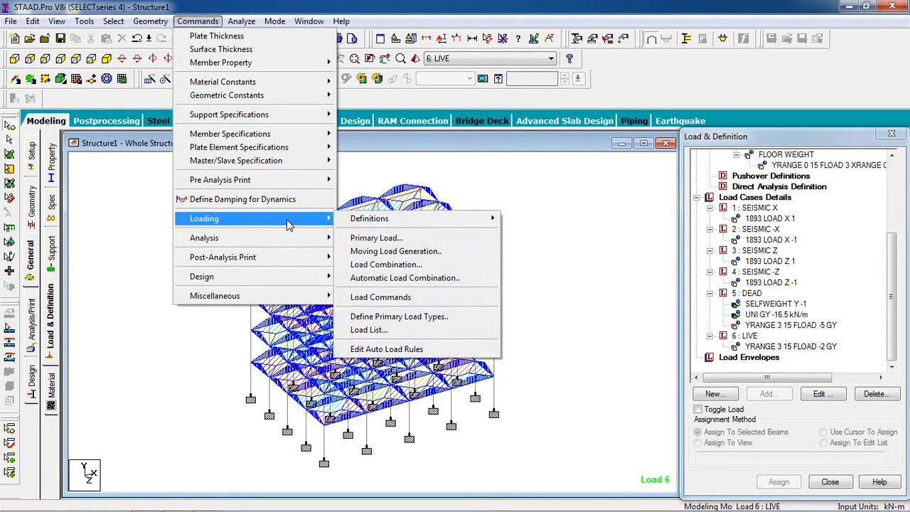
{"action": "left_click", "coordinate": [400, 266]}
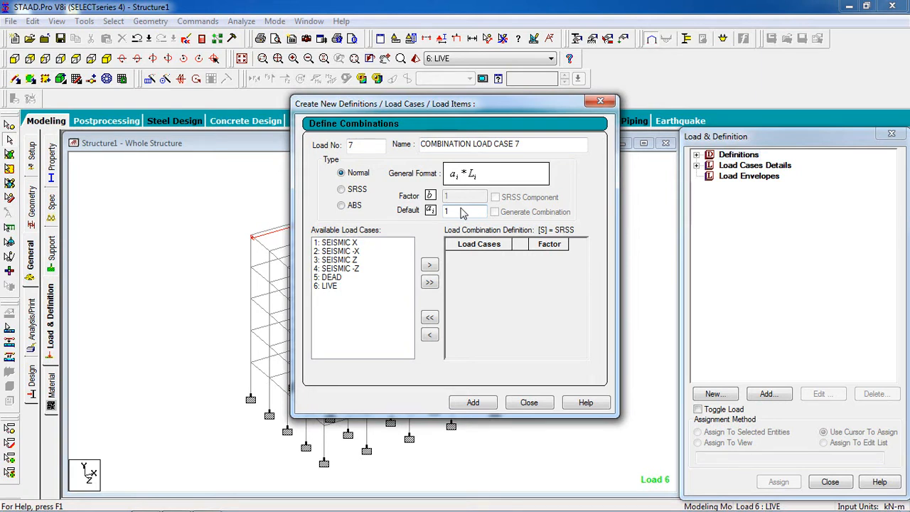
{"action": "type", "text": ".2"}
{"action": "left_click_drag", "start_coordinate": [522, 145], "coordinate": [378, 162]}
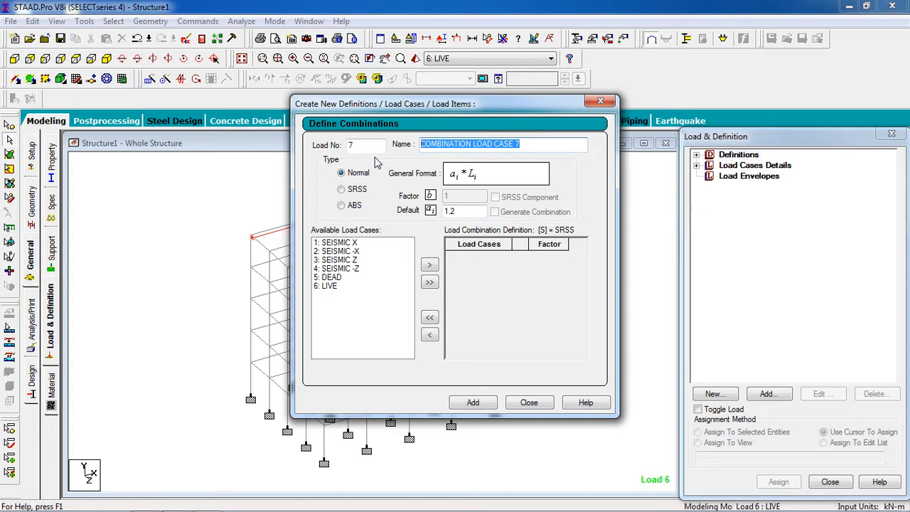
{"action": "type", "text": "L"}
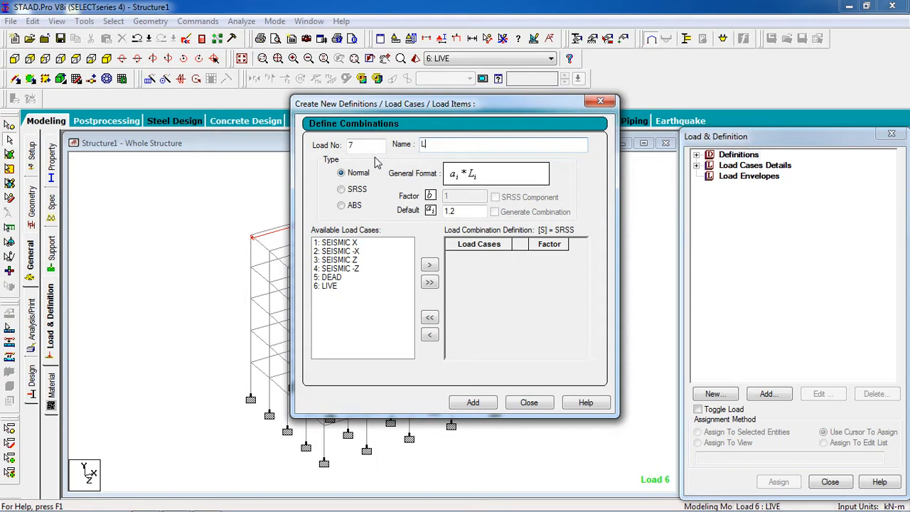
{"action": "type", "text": "L+DL+SEI"}
{"action": "left_click", "coordinate": [466, 218]}
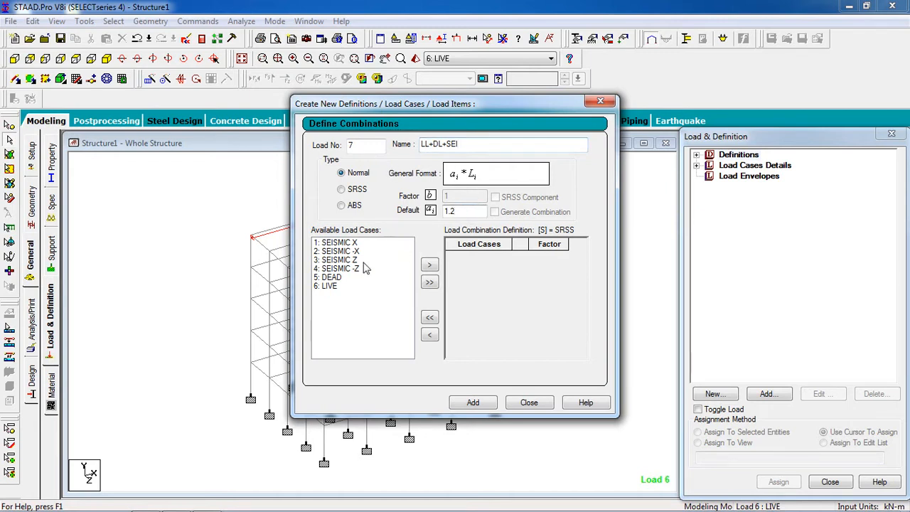
Step: Complete combination 7's name as "LL+DL+SEI X" and add it with the SEISMIC X, DEAD and LIVE cases at factor 1.2
{"action": "left_click", "coordinate": [343, 287]}
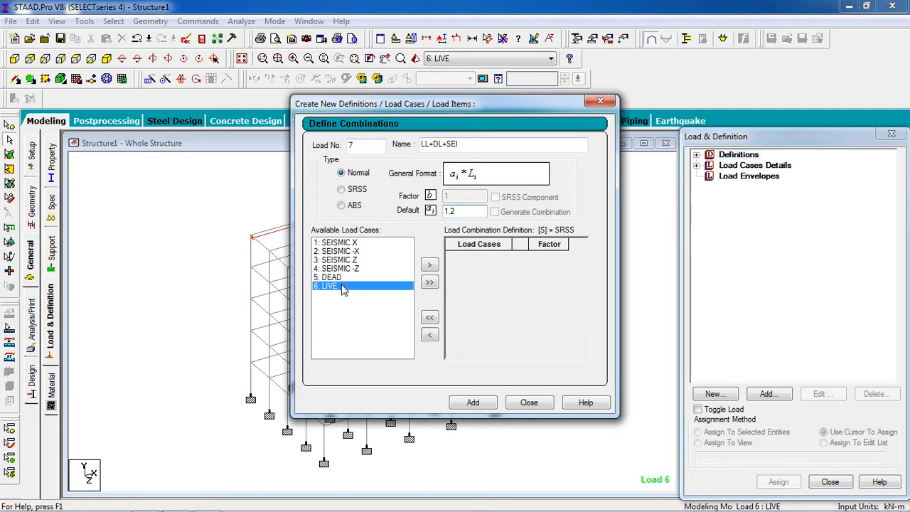
{"action": "left_click", "coordinate": [346, 279], "text": "ctrl"}
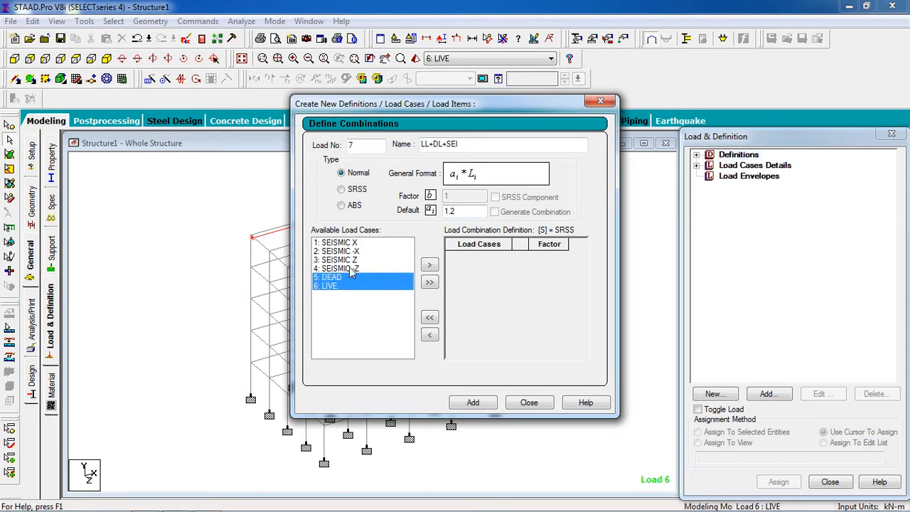
{"action": "left_click", "coordinate": [355, 243], "text": "ctrl"}
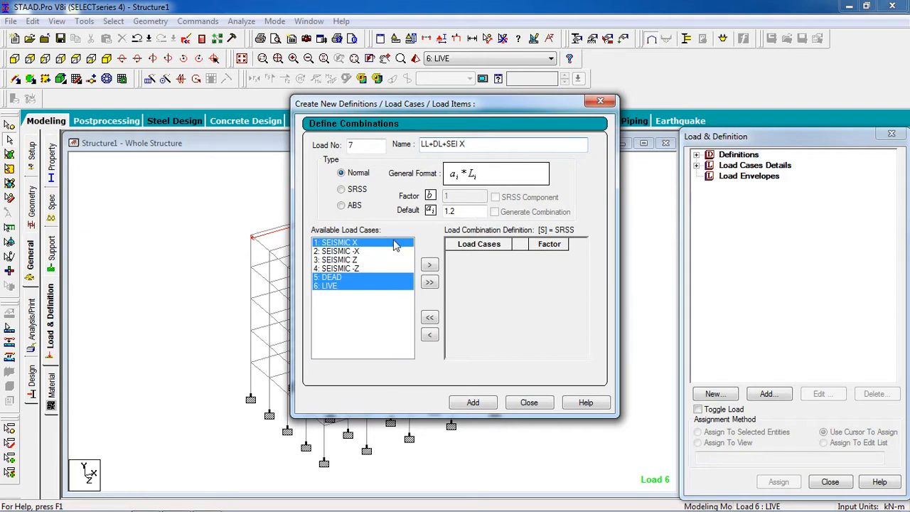
{"action": "left_click", "coordinate": [429, 266]}
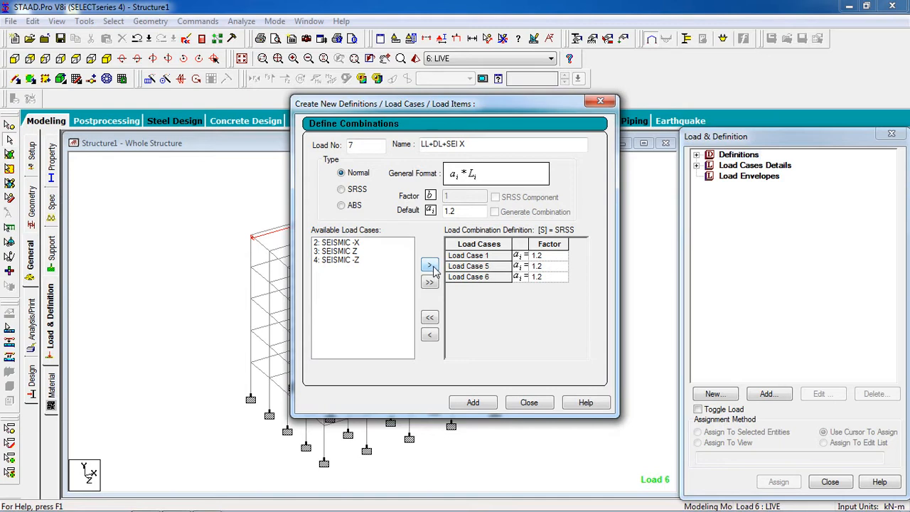
{"action": "left_click", "coordinate": [473, 403]}
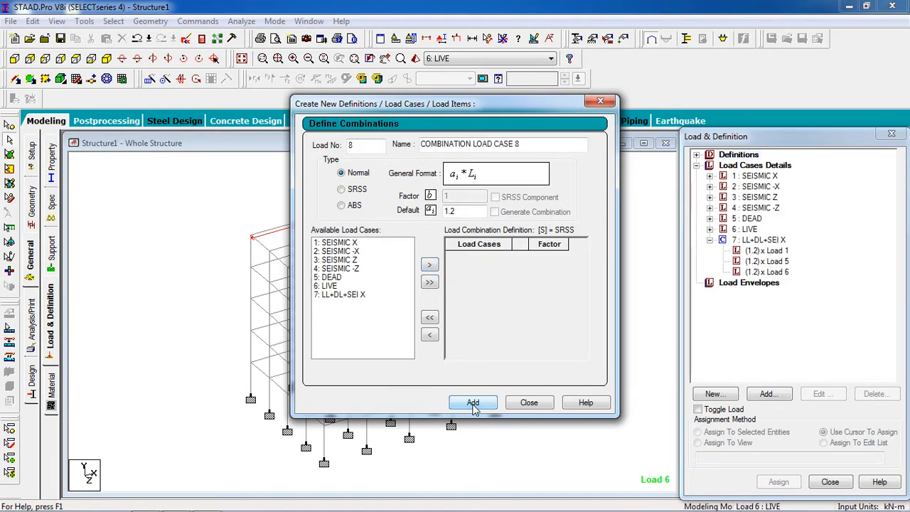
Step: Add load combination 8, named "LL+DL+SEI -X", combining the SEISMIC -X, DEAD and LIVE cases at factor 1.2
{"action": "left_click_drag", "start_coordinate": [526, 145], "coordinate": [388, 162]}
{"action": "type", "text": "LL+DL"}
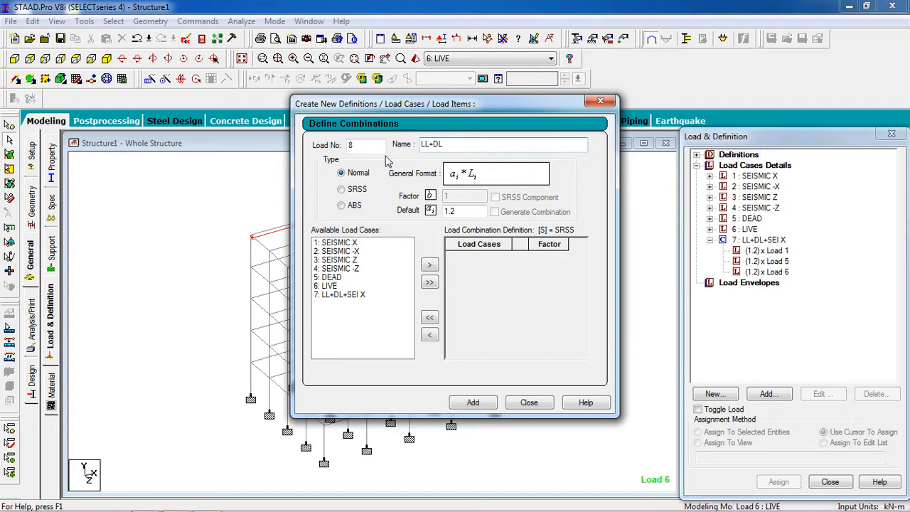
{"action": "type", "text": "+SE"}
{"action": "left_click_drag", "start_coordinate": [478, 143], "coordinate": [419, 142]}
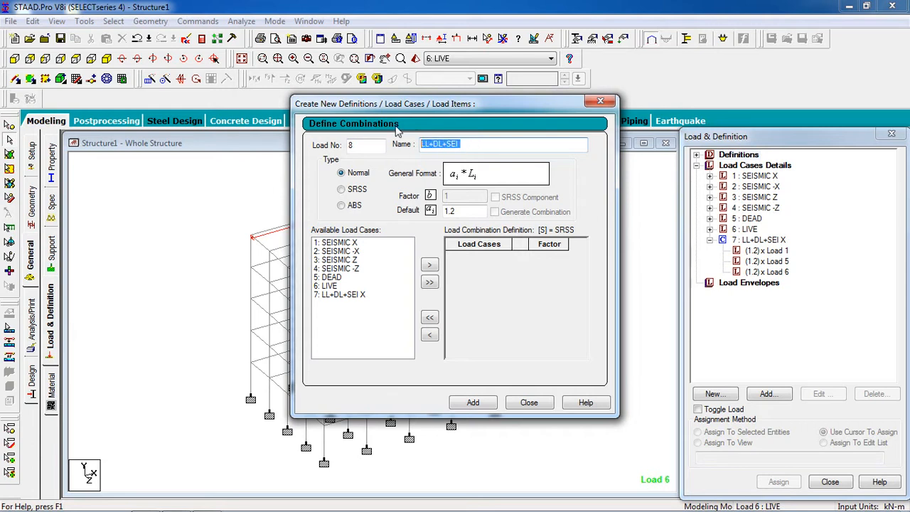
{"action": "left_click", "coordinate": [486, 149]}
{"action": "type", "text": "X"}
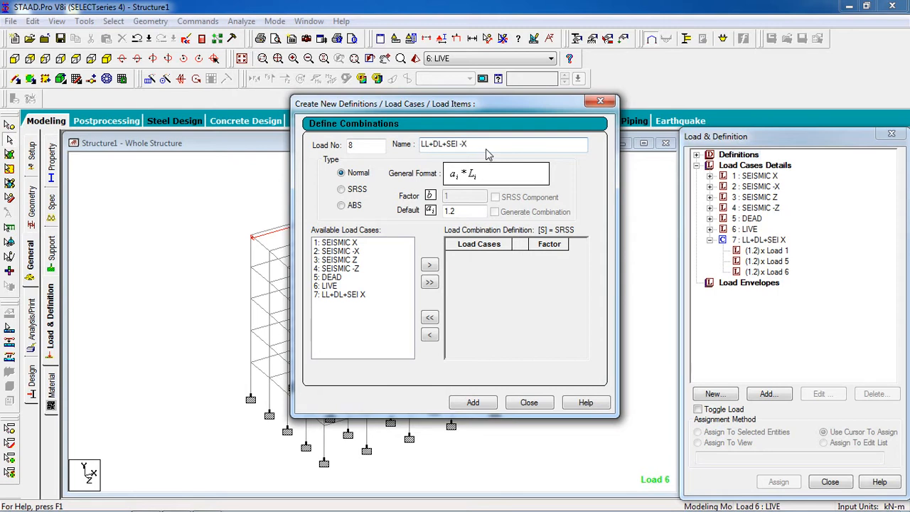
{"action": "left_click", "coordinate": [345, 286]}
{"action": "left_click", "coordinate": [348, 277], "text": "ctrl"}
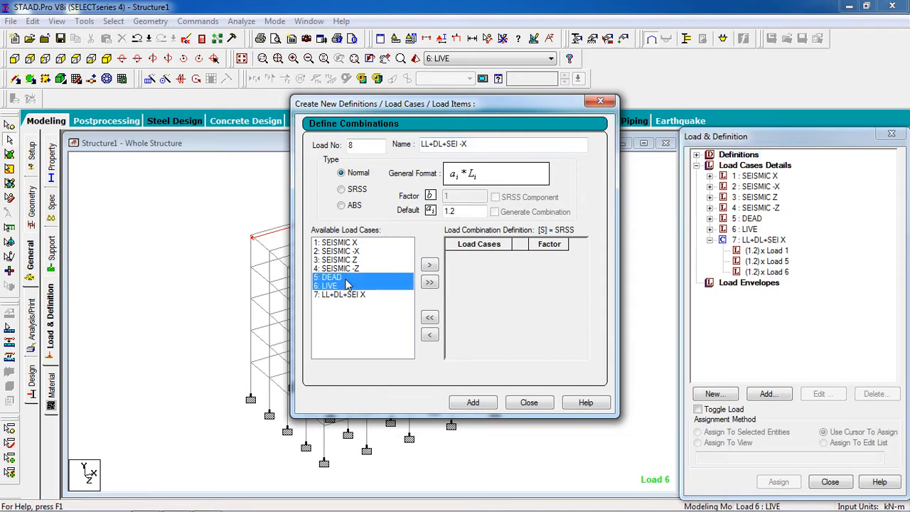
{"action": "left_click", "coordinate": [355, 252], "text": "ctrl"}
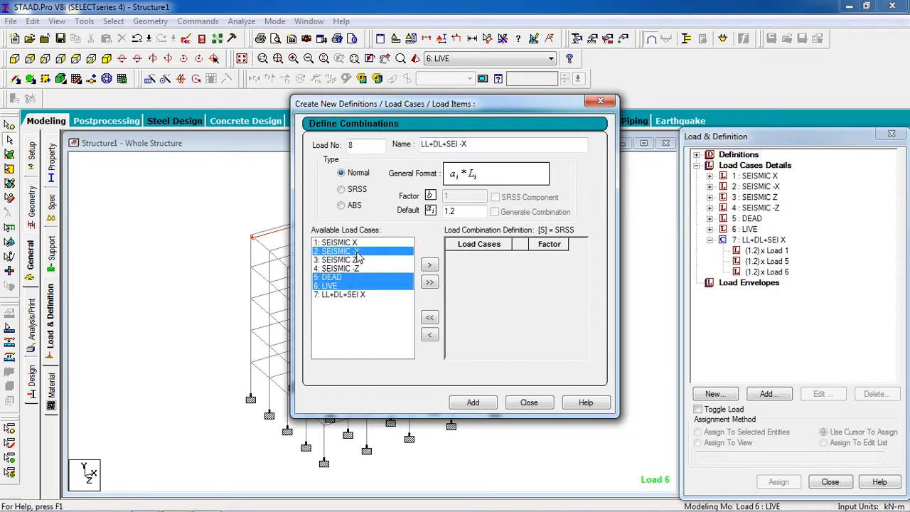
{"action": "left_click", "coordinate": [431, 265]}
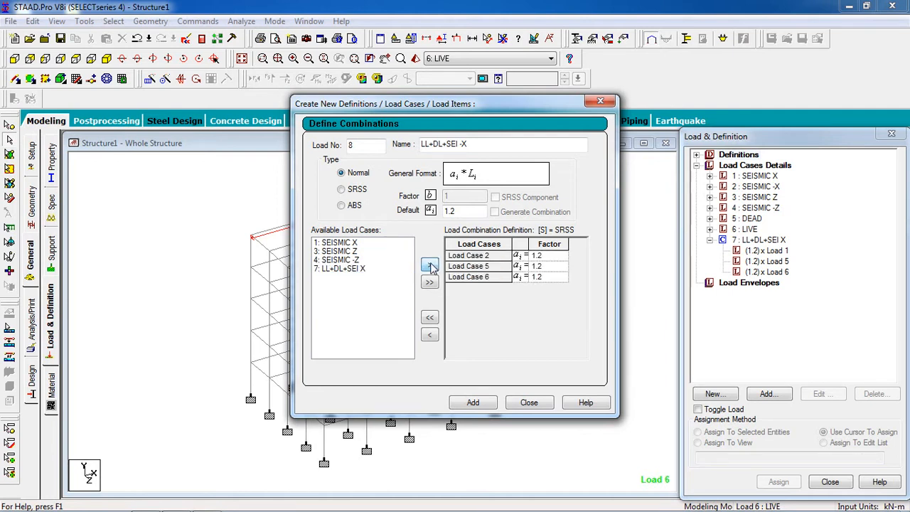
{"action": "left_click", "coordinate": [471, 402]}
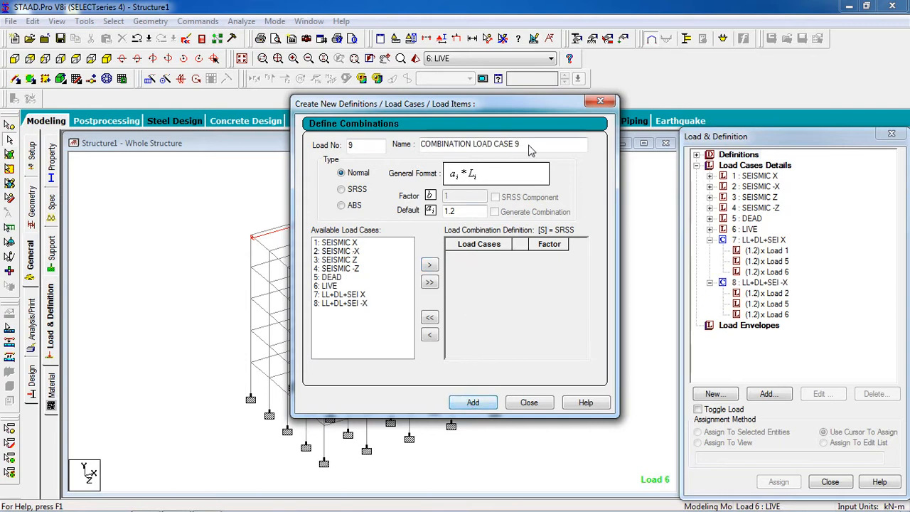
Step: Add load combination 9, named "LL+DL+SEI Z", combining the SEISMIC Z, DEAD and LIVE cases at factor 1.2
{"action": "left_click", "coordinate": [530, 145]}
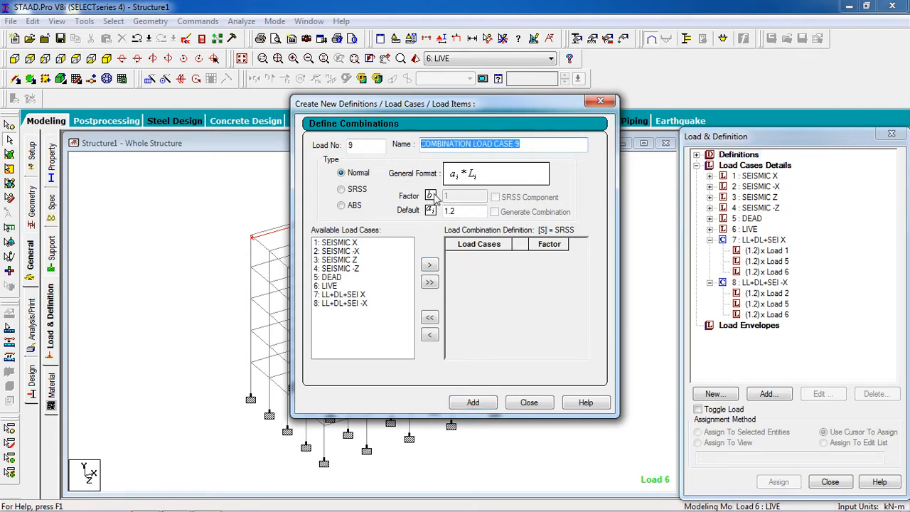
{"action": "type", "text": "LL+DL+SEI Z"}
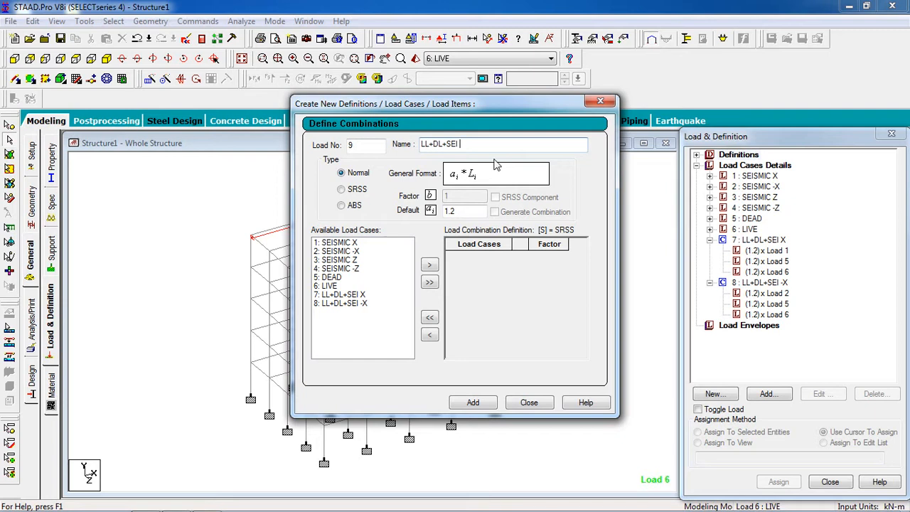
{"action": "left_click", "coordinate": [351, 286]}
{"action": "left_click", "coordinate": [353, 278], "text": "ctrl"}
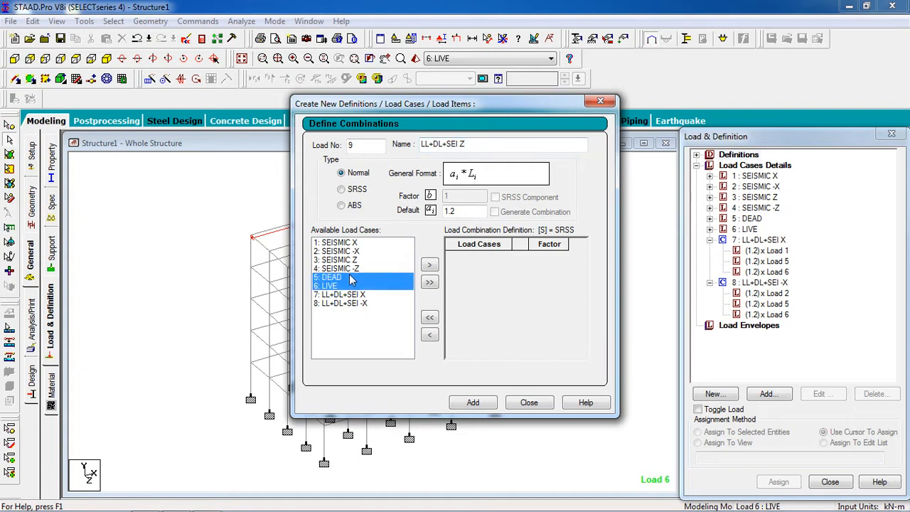
{"action": "left_click", "coordinate": [360, 261], "text": "ctrl"}
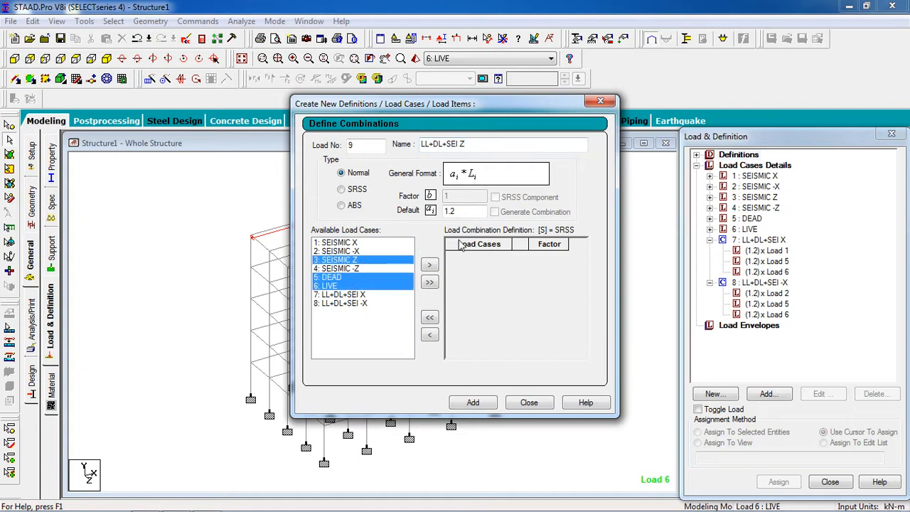
{"action": "left_click", "coordinate": [429, 266]}
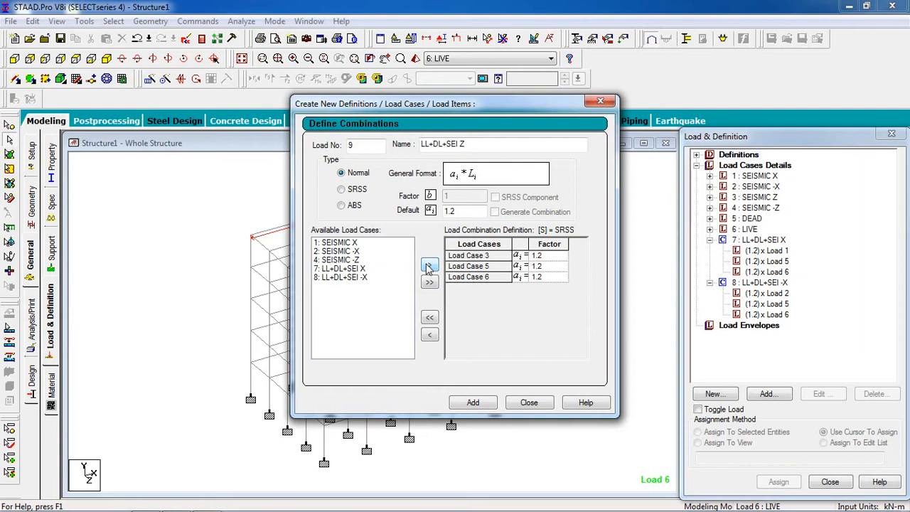
{"action": "left_click", "coordinate": [473, 402]}
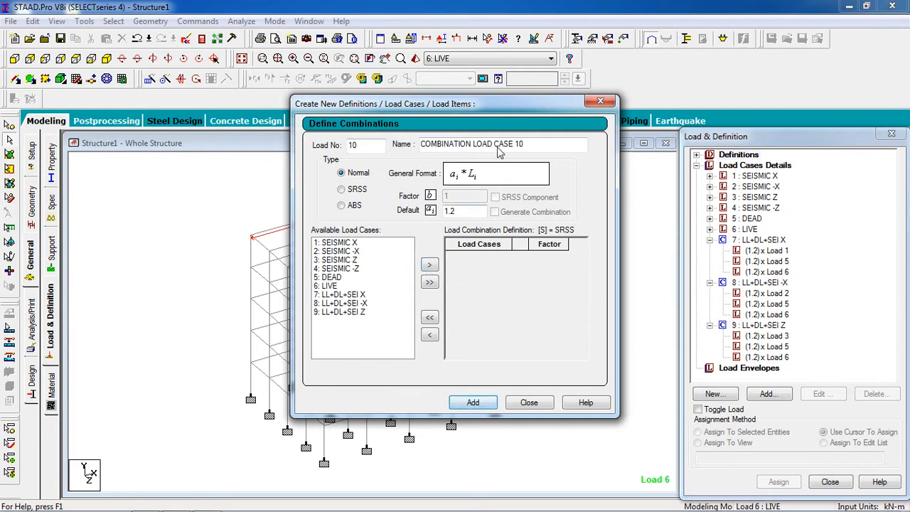
Step: Add load combination 10, named "LL+DL+SEI -Z", from the SEISMIC -Z, DEAD and LIVE cases at factor 1.2, and finish defining combinations
{"action": "left_click_drag", "start_coordinate": [535, 145], "coordinate": [402, 180]}
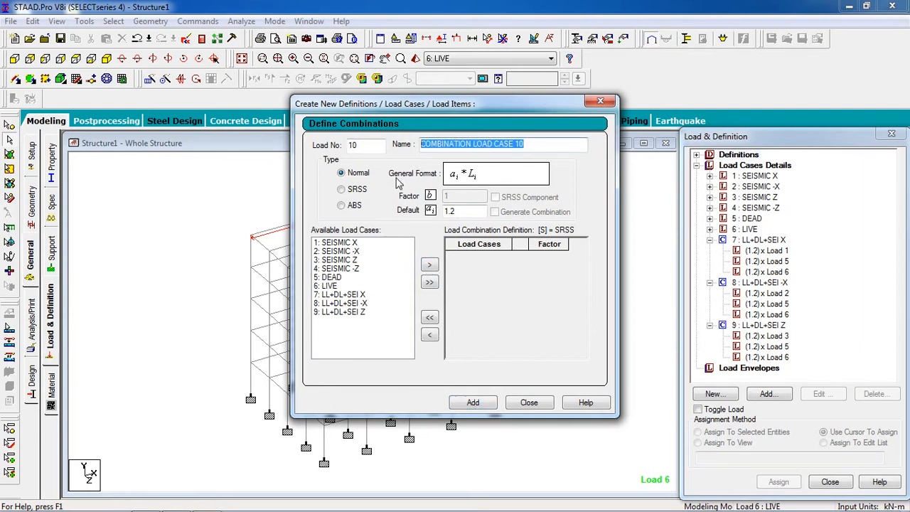
{"action": "type", "text": "LL+DL+SEI -Z"}
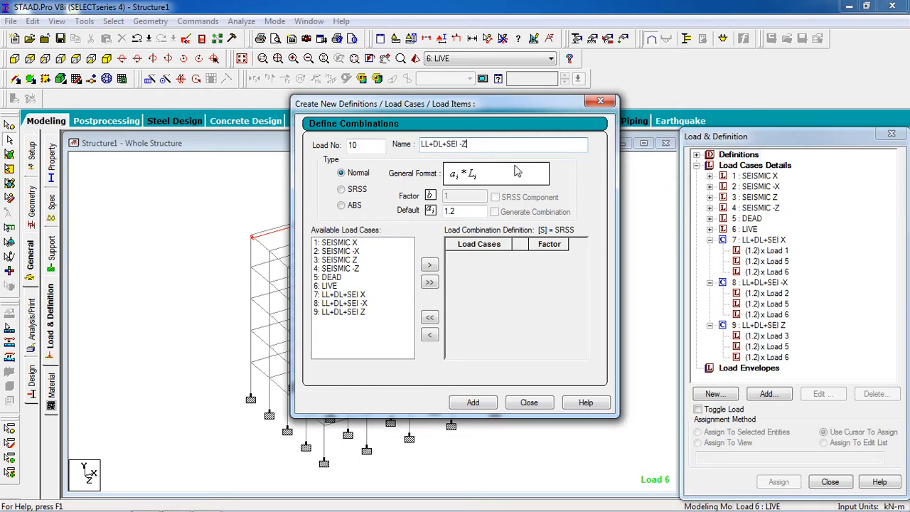
{"action": "left_click", "coordinate": [371, 287]}
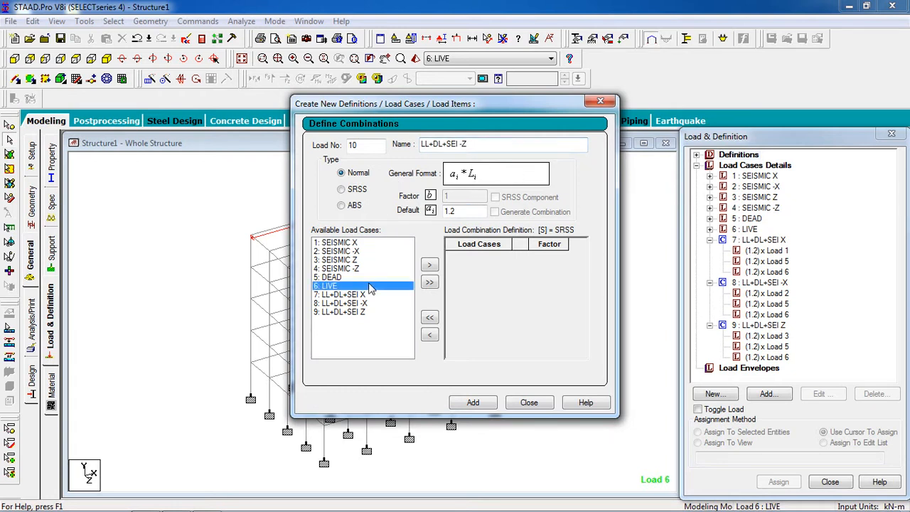
{"action": "left_click", "coordinate": [369, 277], "text": "ctrl"}
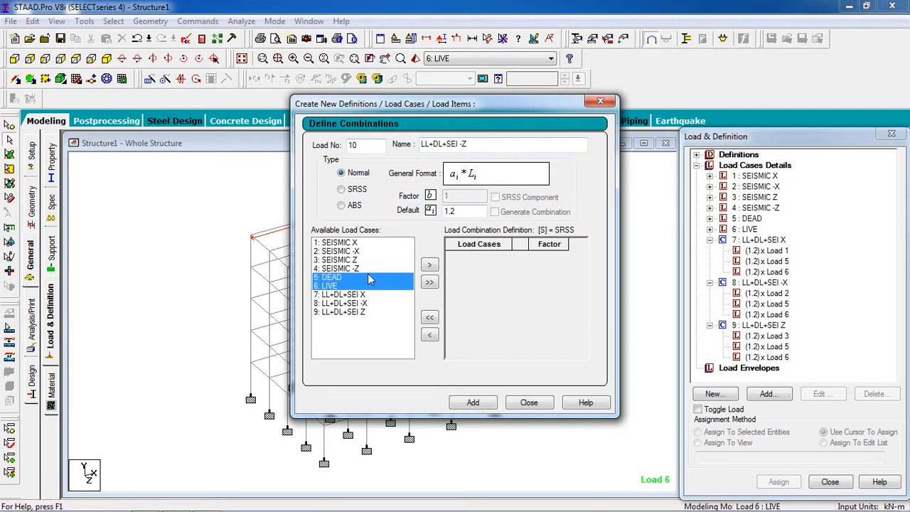
{"action": "left_click", "coordinate": [369, 271], "text": "ctrl"}
{"action": "left_click", "coordinate": [430, 264]}
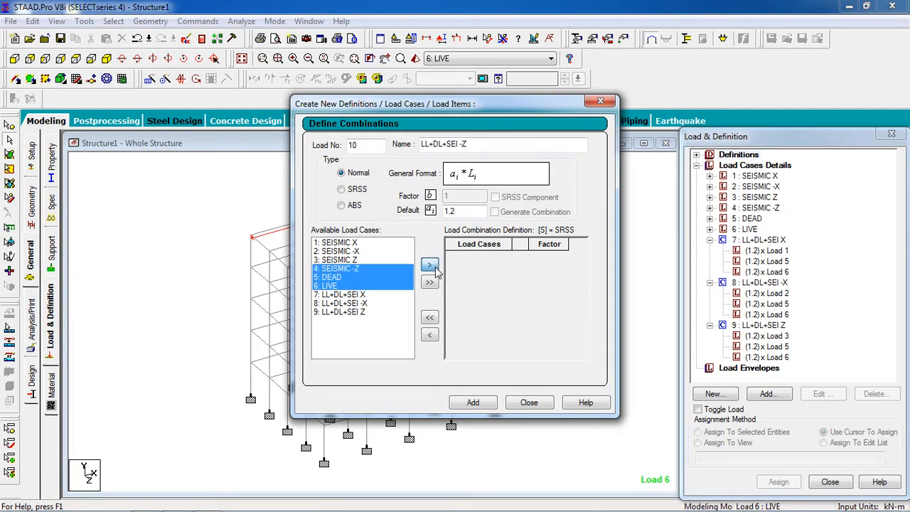
{"action": "left_click", "coordinate": [489, 405]}
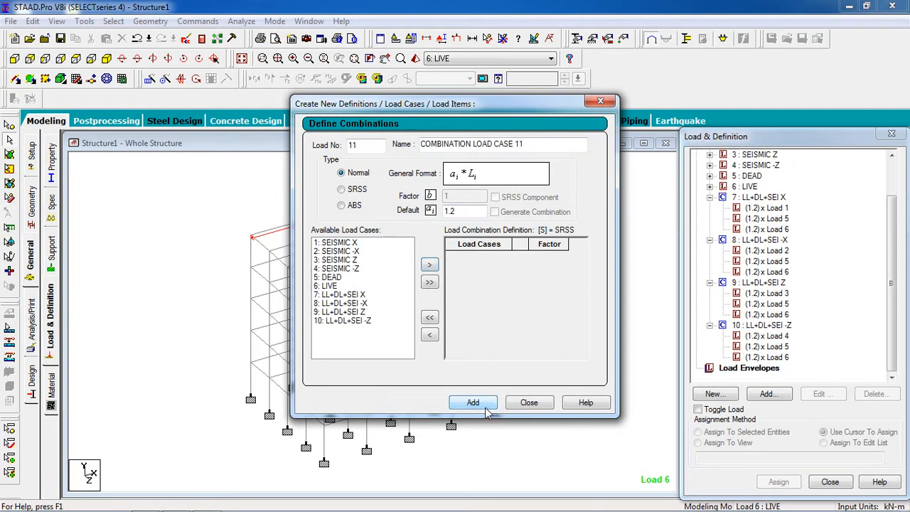
{"action": "left_click", "coordinate": [530, 404]}
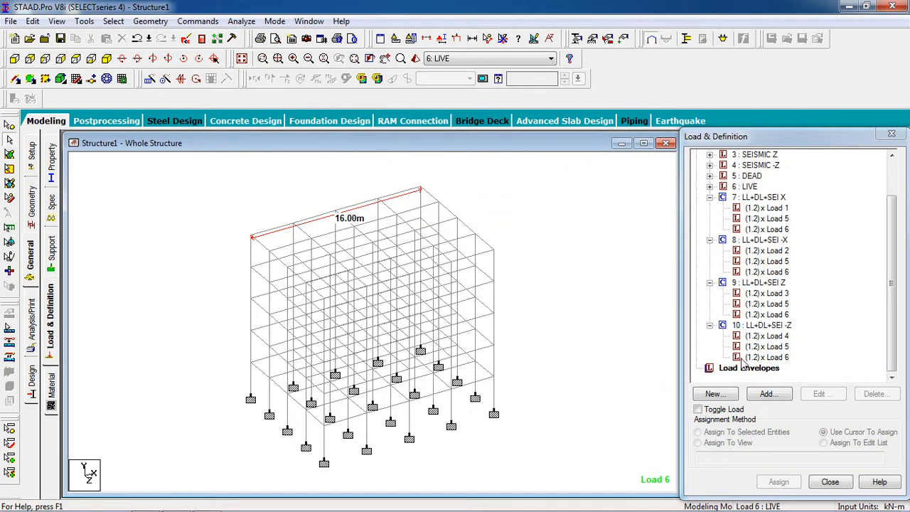
Step: Add a Perform Analysis command to the model
{"action": "left_click", "coordinate": [198, 21]}
{"action": "mouse_move", "coordinate": [301, 238]}
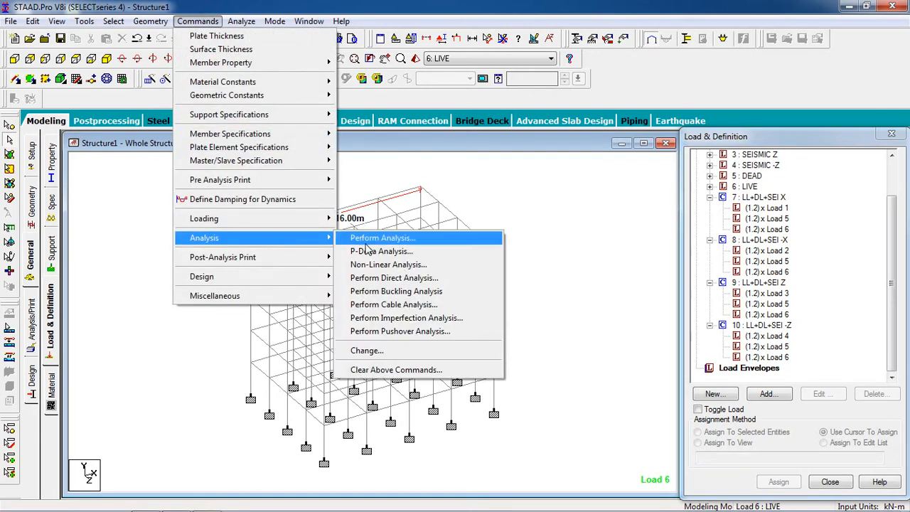
{"action": "left_click", "coordinate": [367, 241]}
{"action": "left_click", "coordinate": [408, 340]}
Step: Run the analysis of the structure and choose to view the output file on completion
{"action": "left_click", "coordinate": [240, 22]}
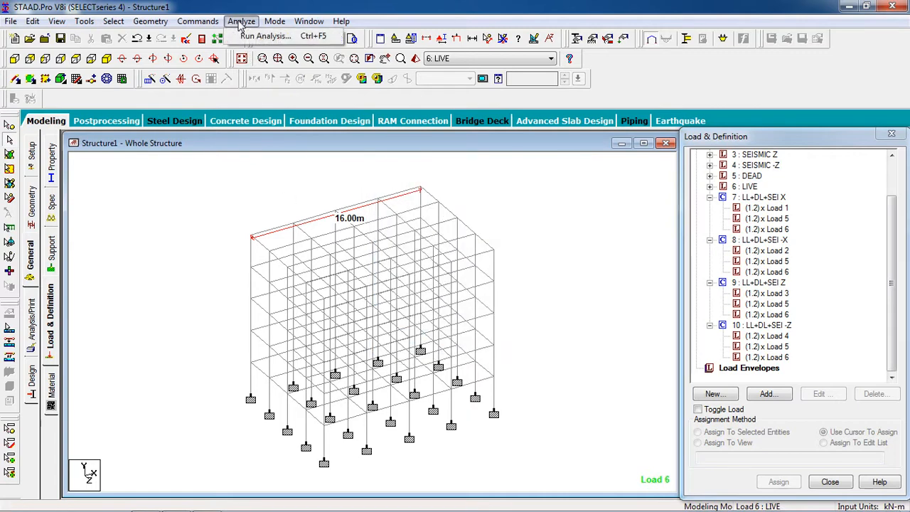
{"action": "left_click", "coordinate": [259, 36]}
{"action": "left_click", "coordinate": [377, 285]}
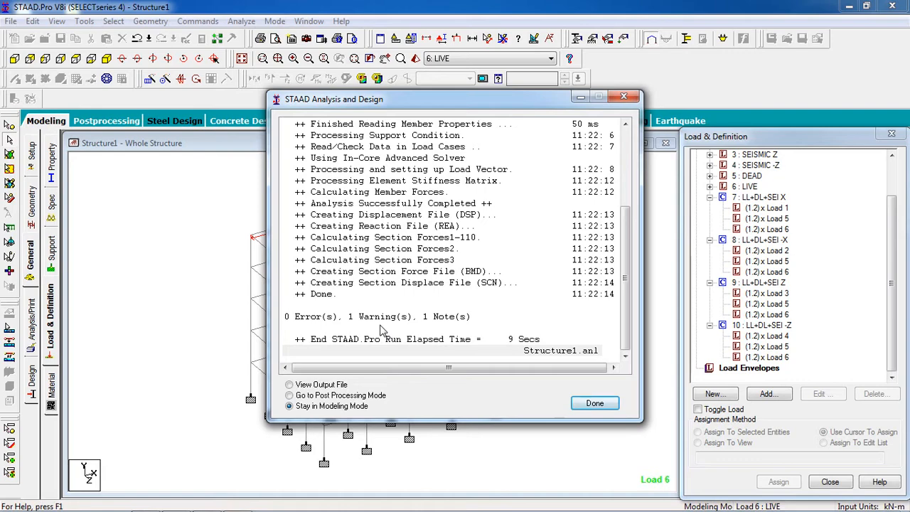
{"action": "left_click", "coordinate": [349, 384]}
{"action": "left_click", "coordinate": [595, 403]}
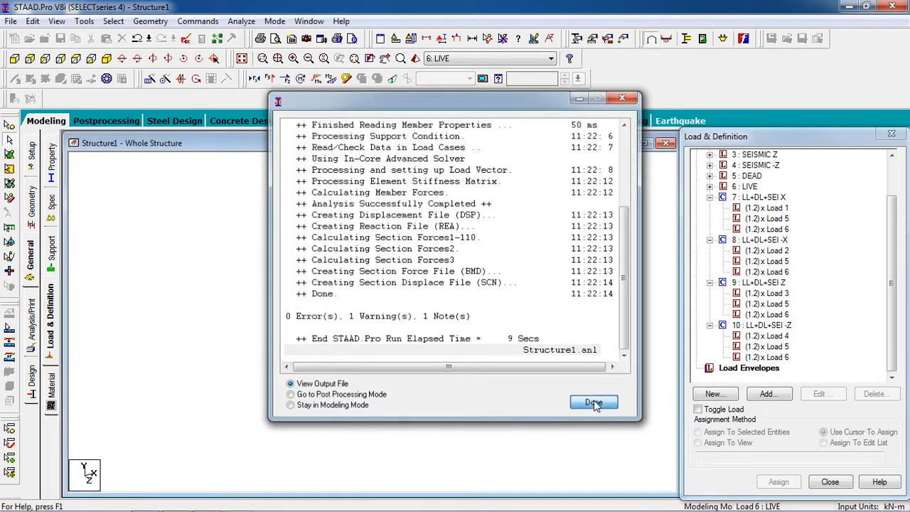
Step: Review the analysis warning and the seismic loading results beneath it in the output file, then close the output viewer
{"action": "left_click", "coordinate": [158, 446]}
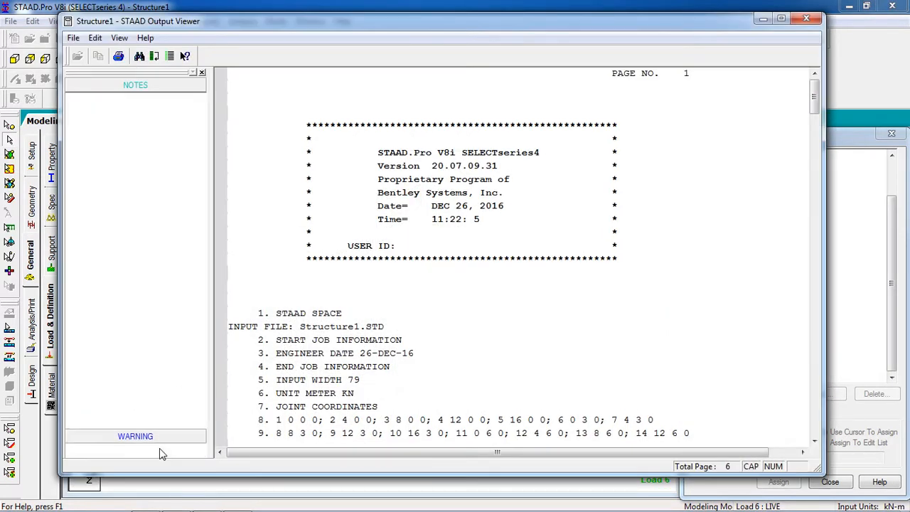
{"action": "left_click", "coordinate": [128, 115]}
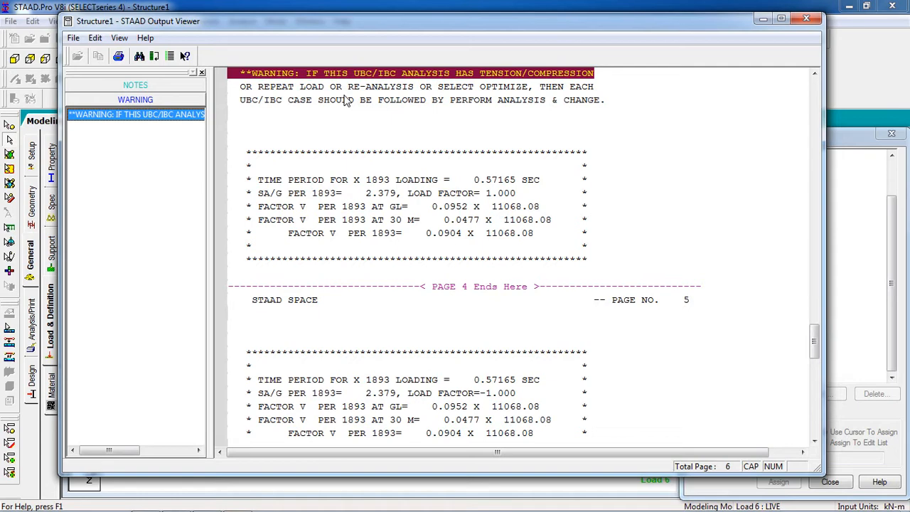
{"action": "left_click", "coordinate": [342, 154]}
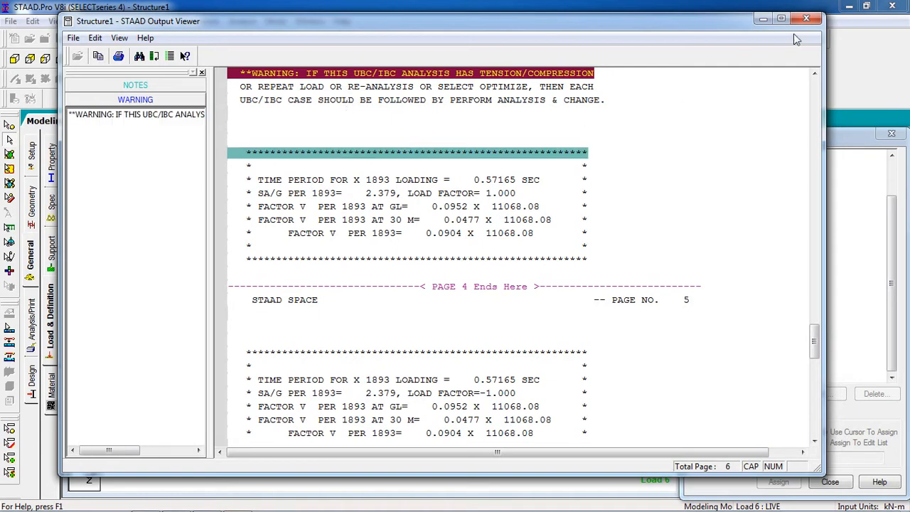
{"action": "left_click", "coordinate": [807, 19]}
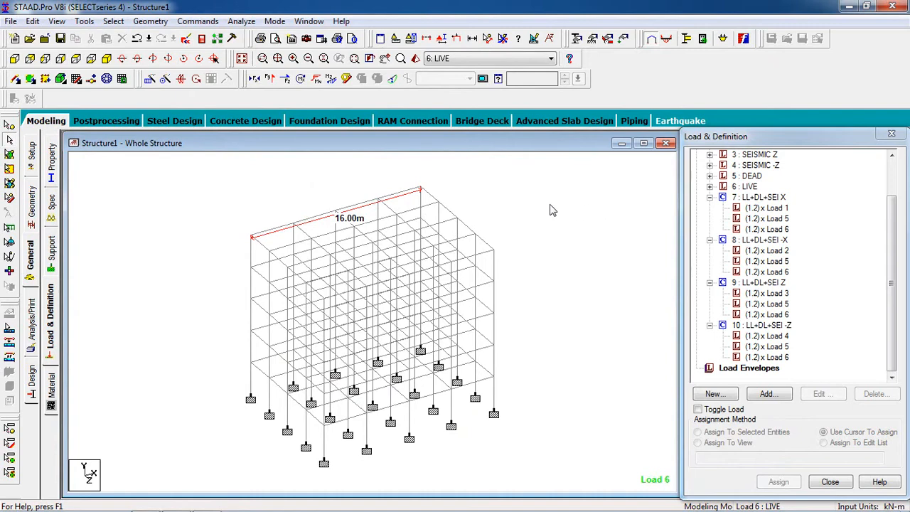
Step: Enter postprocessing with all ten load cases selected for the results and display the support reactions on the structure
{"action": "left_click", "coordinate": [106, 122]}
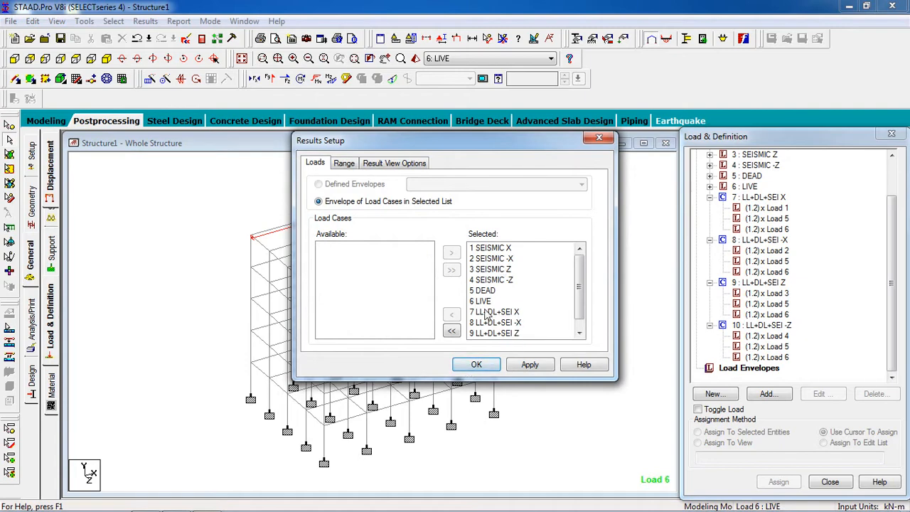
{"action": "left_click", "coordinate": [486, 370]}
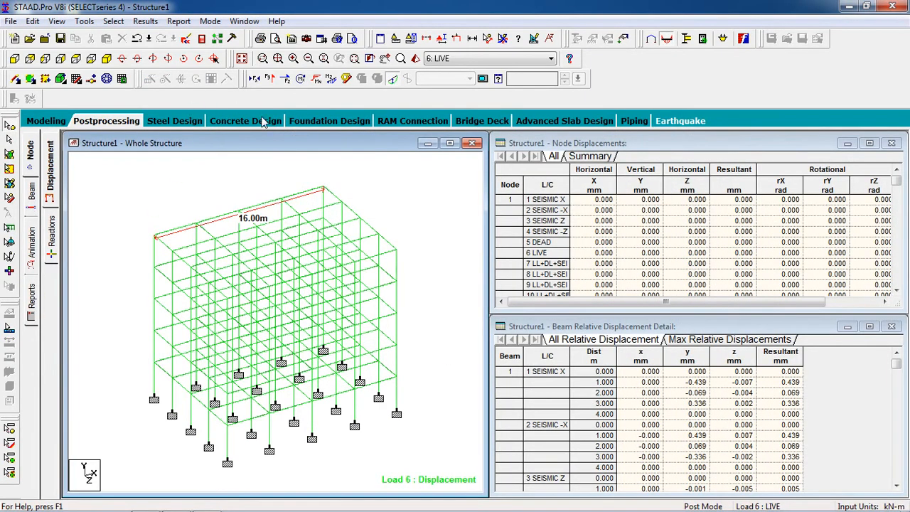
{"action": "middle_click_drag", "start_coordinate": [434, 309], "coordinate": [431, 271]}
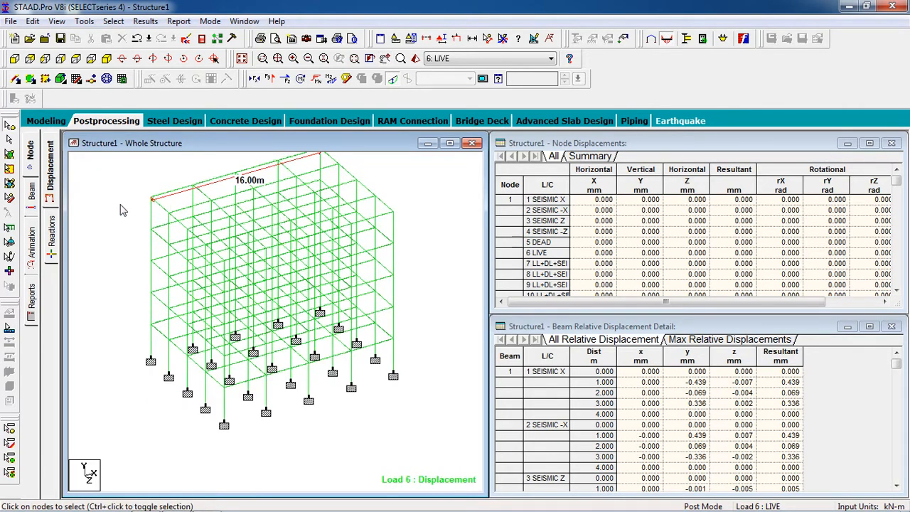
{"action": "left_click", "coordinate": [57, 241]}
{"action": "middle_click_drag", "start_coordinate": [144, 279], "coordinate": [260, 247]}
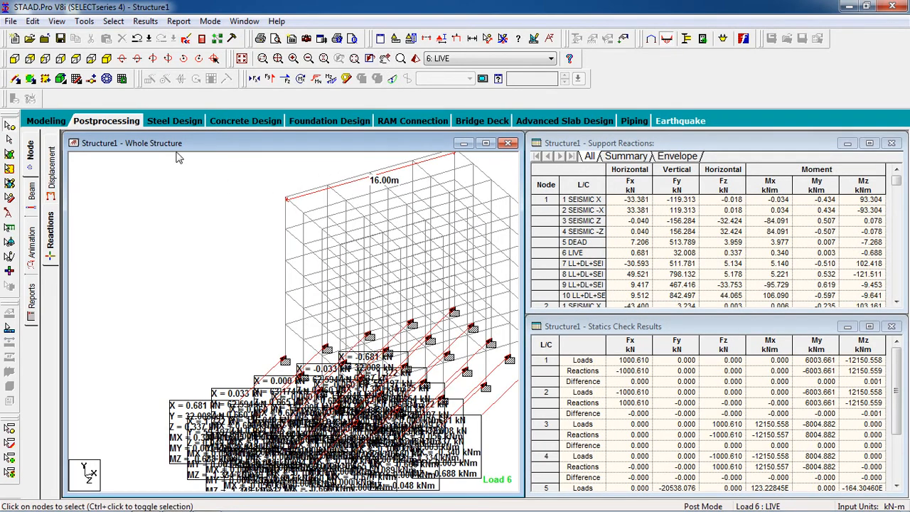
Step: Isolate the nodes of four neighbouring column lines at one corner of the plan so only their support reactions are displayed
{"action": "left_click", "coordinate": [77, 60]}
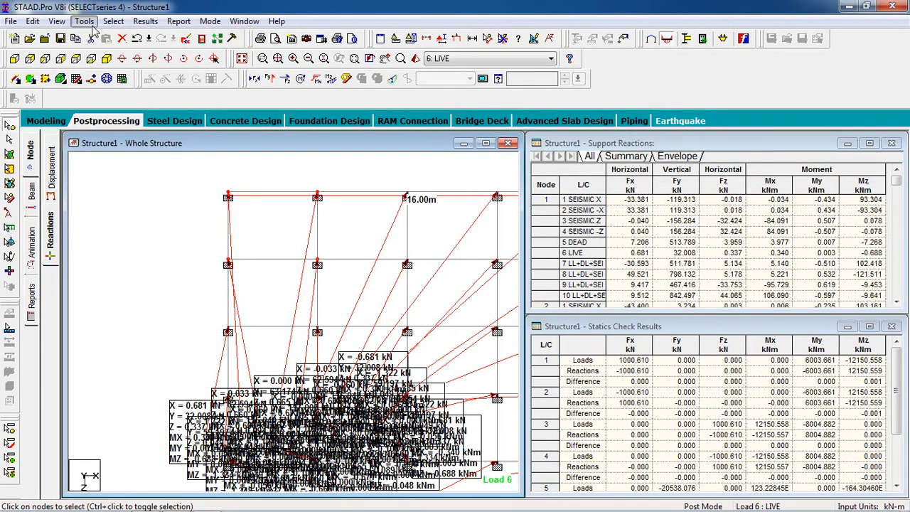
{"action": "left_click", "coordinate": [57, 25]}
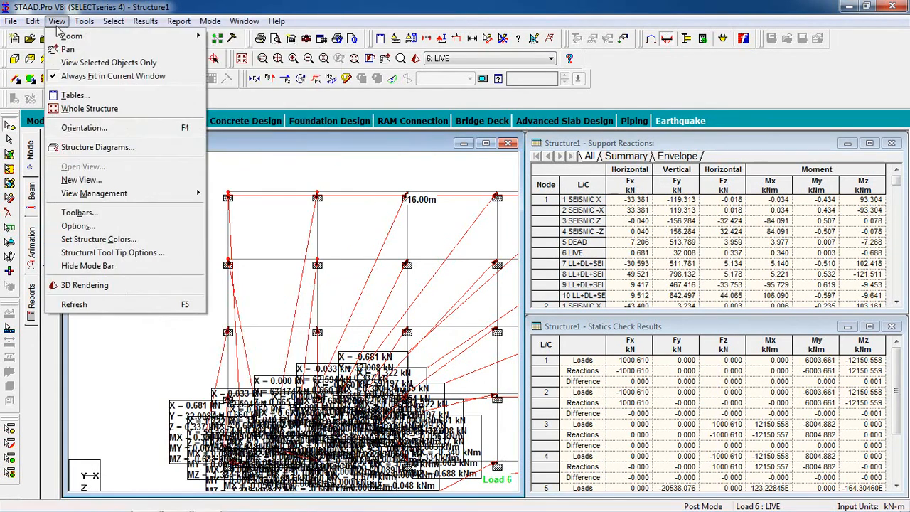
{"action": "left_click", "coordinate": [102, 64]}
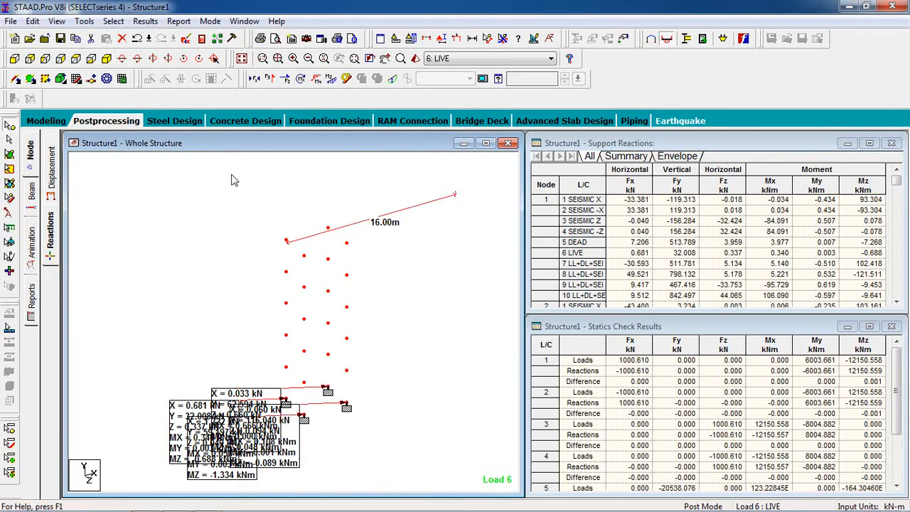
{"action": "left_click", "coordinate": [234, 289]}
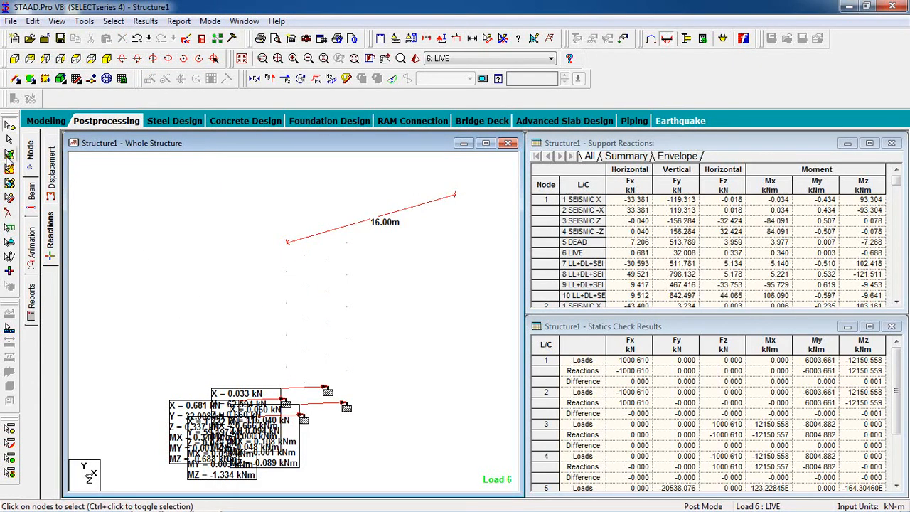
Step: Move the four overlapping support reaction labels apart into clear space around the isolated supports so each can be read
{"action": "left_click", "coordinate": [9, 212]}
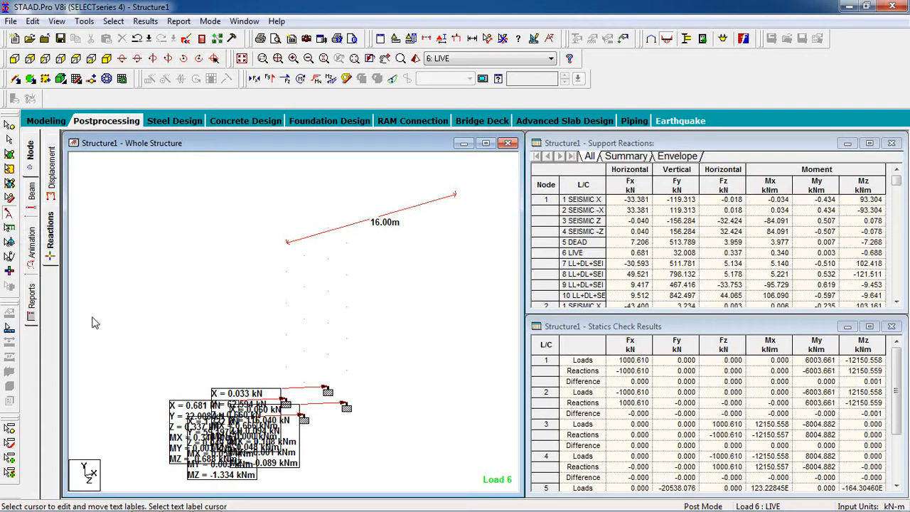
{"action": "left_click_drag", "start_coordinate": [179, 405], "coordinate": [102, 197]}
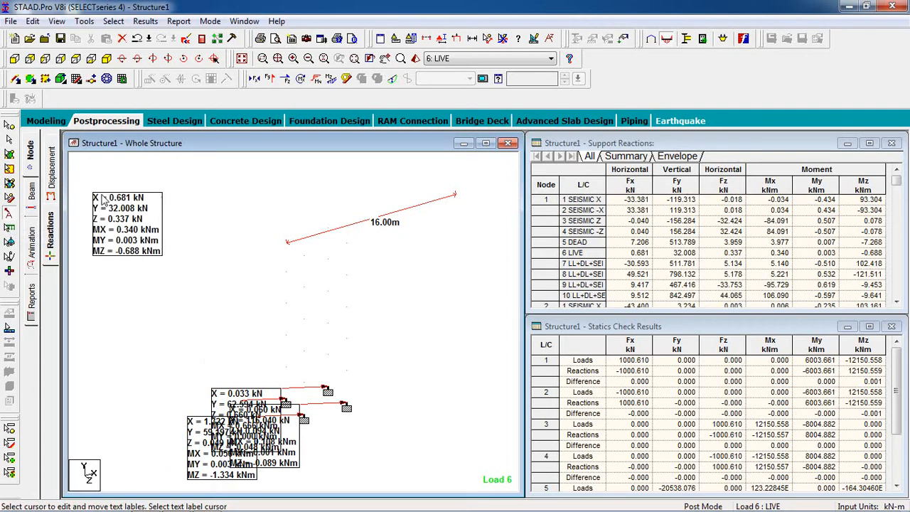
{"action": "left_click_drag", "start_coordinate": [199, 426], "coordinate": [96, 235]}
{"action": "left_click_drag", "start_coordinate": [218, 402], "coordinate": [143, 372]}
{"action": "left_click_drag", "start_coordinate": [237, 428], "coordinate": [395, 350]}
{"action": "left_click_drag", "start_coordinate": [116, 273], "coordinate": [125, 341]}
{"action": "left_click_drag", "start_coordinate": [152, 377], "coordinate": [169, 408]}
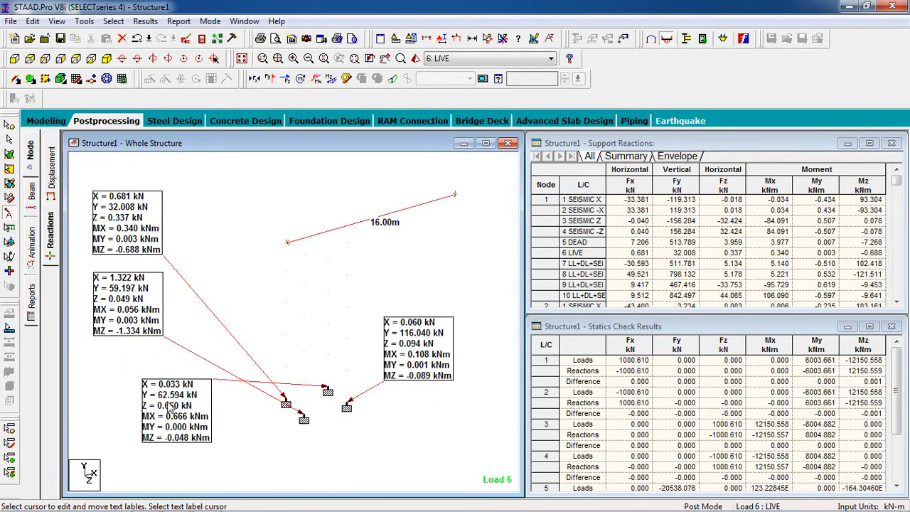
Step: Examine the reactions at the four isolated supports for each load case in turn, from 1: SEISMIC X to 10: LL+DL+SEI -Z
{"action": "left_click", "coordinate": [480, 61]}
{"action": "left_click", "coordinate": [480, 70]}
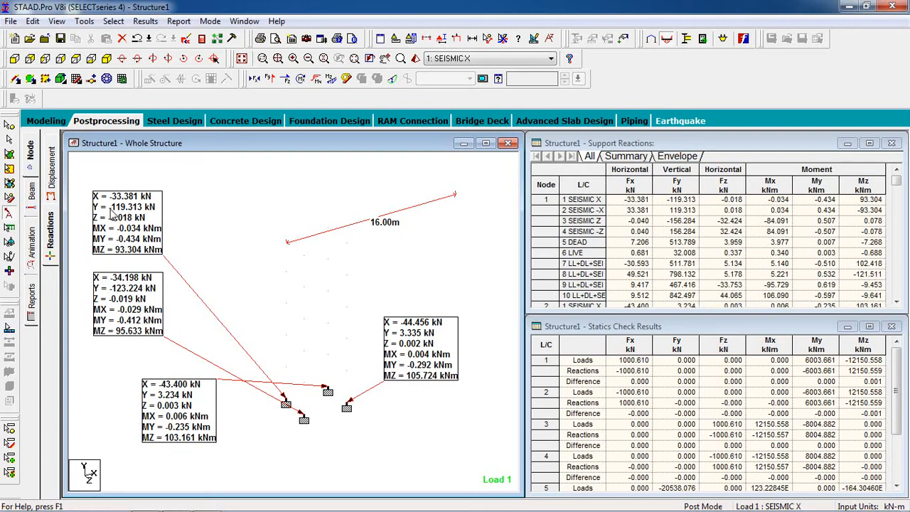
{"action": "key", "text": "Down"}
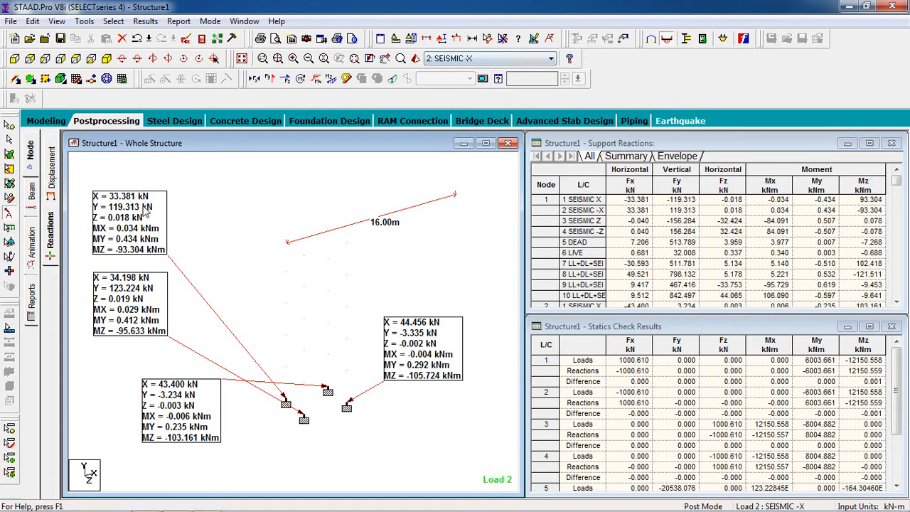
{"action": "key", "text": "Down"}
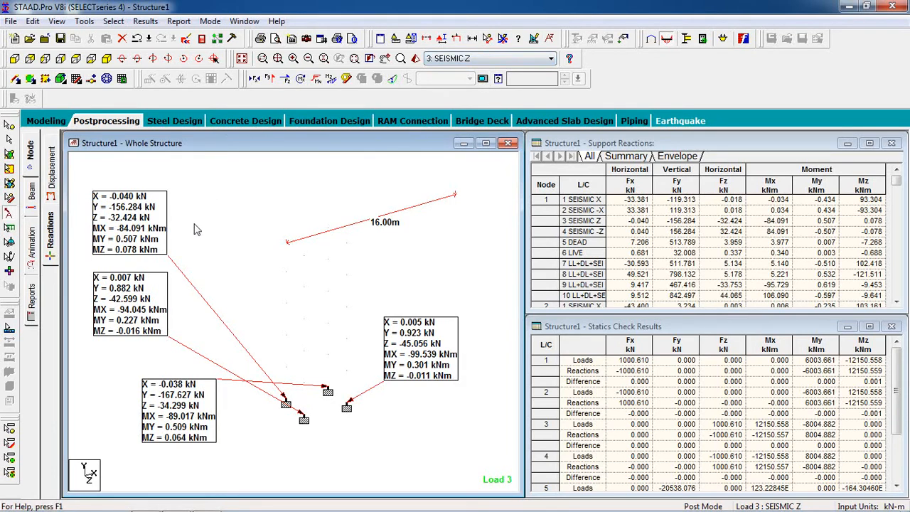
{"action": "key", "text": "Down"}
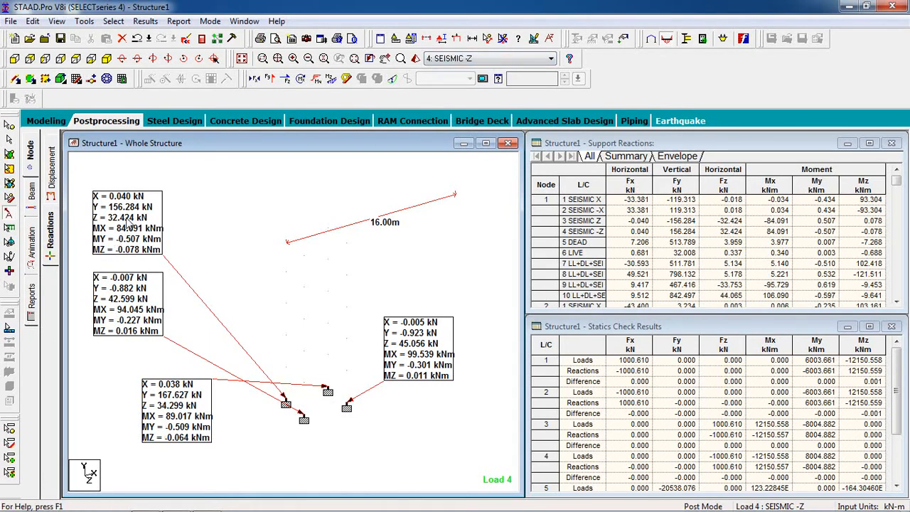
{"action": "key", "text": "Down"}
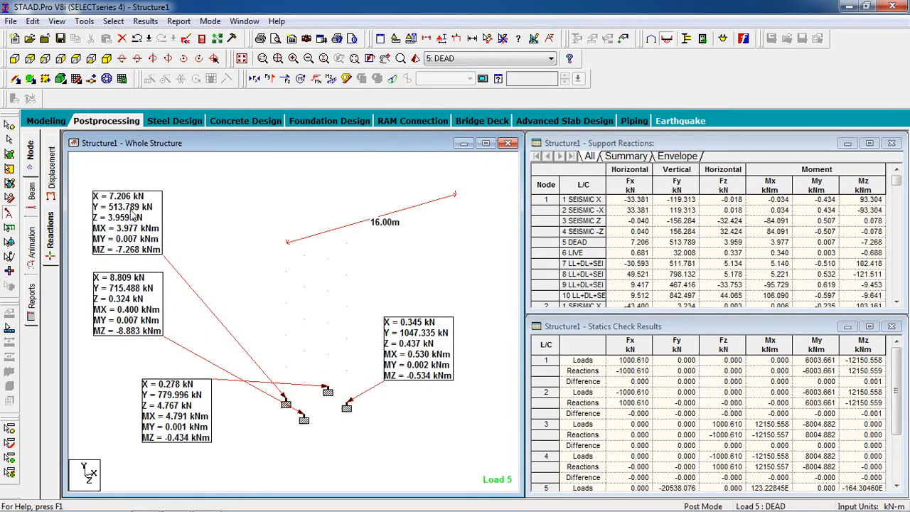
{"action": "key", "text": "Down"}
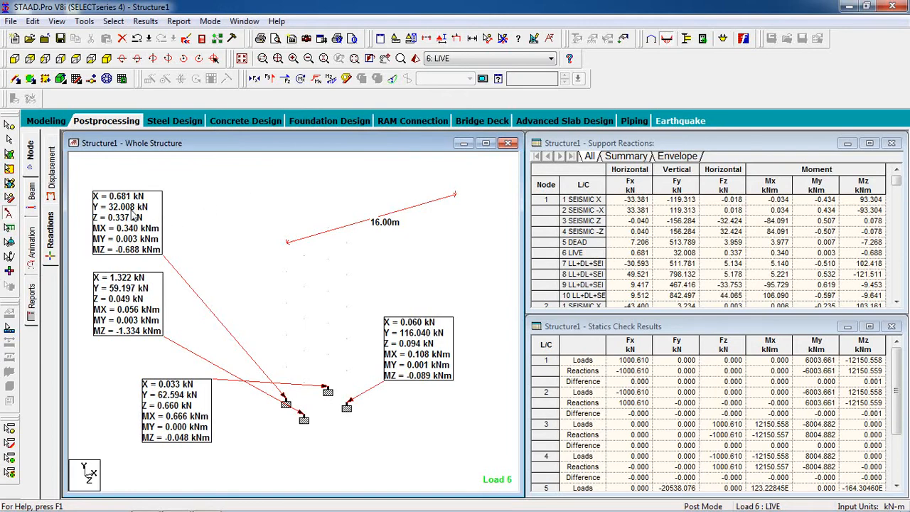
{"action": "key", "text": "Down"}
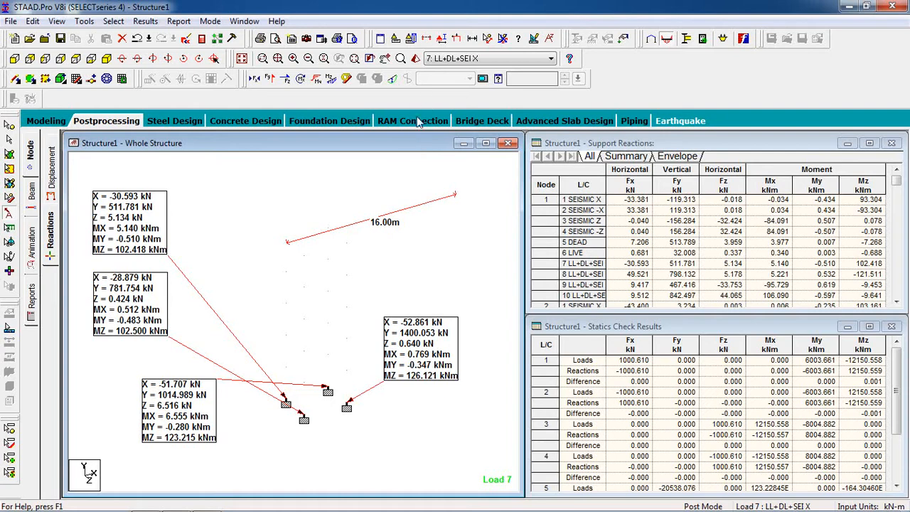
{"action": "key", "text": "Down"}
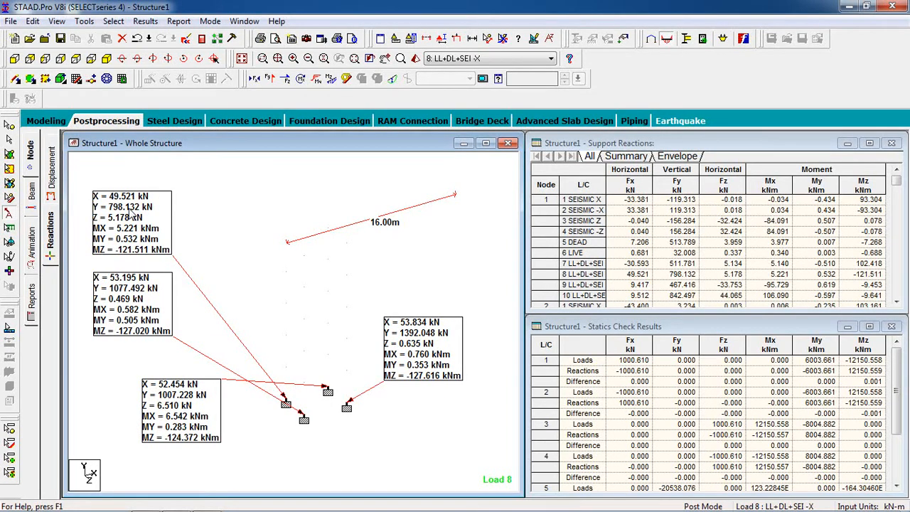
{"action": "key", "text": "Down"}
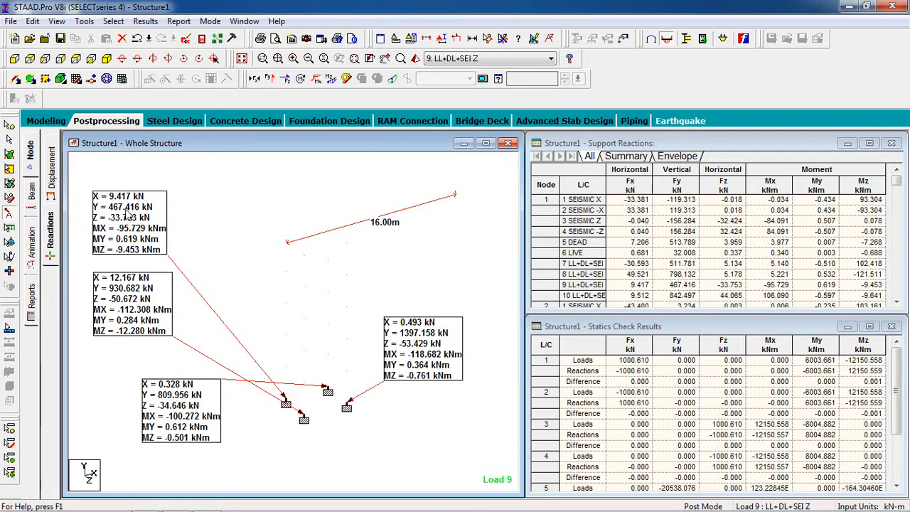
{"action": "key", "text": "Down"}
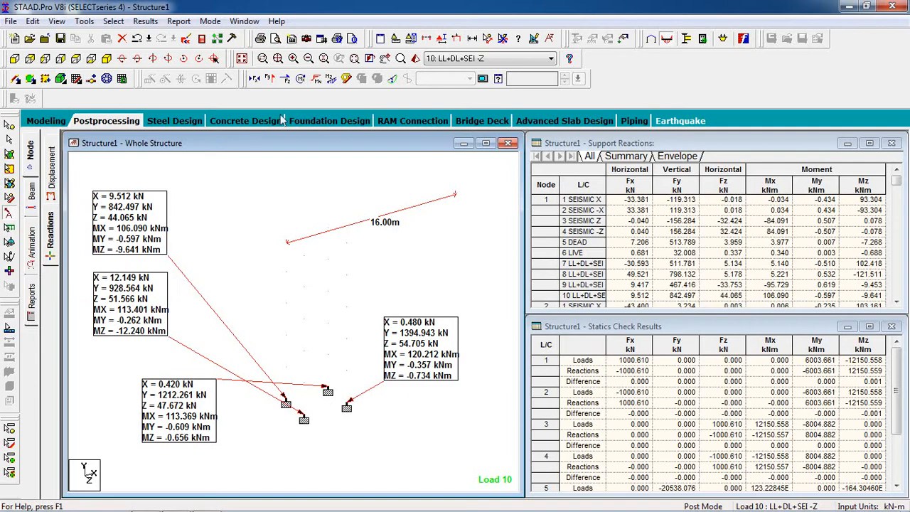
Step: Restore the whole structure and start a Deflection animation for load case 10, keeping 1 extra frame and a target of 10 FPS
{"action": "left_click", "coordinate": [242, 60]}
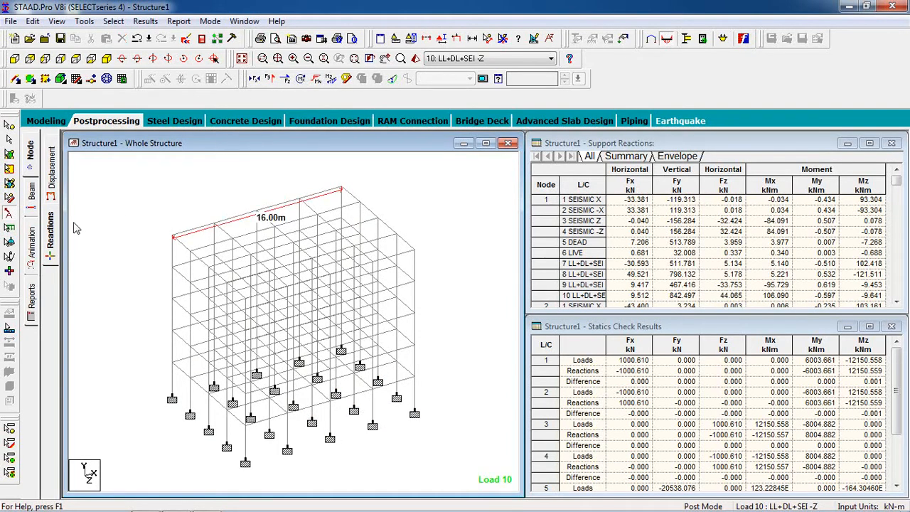
{"action": "left_click", "coordinate": [32, 244]}
{"action": "left_click", "coordinate": [325, 136]}
{"action": "left_click", "coordinate": [515, 458]}
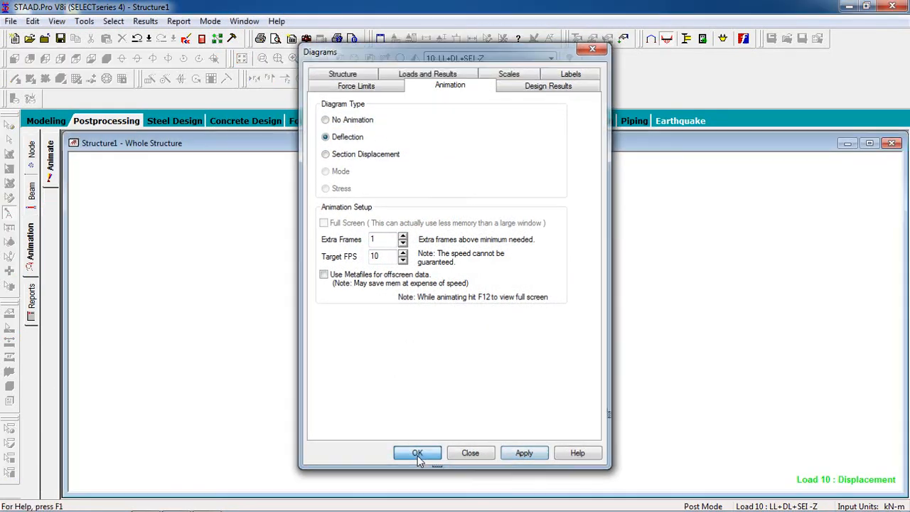
{"action": "left_click", "coordinate": [418, 455]}
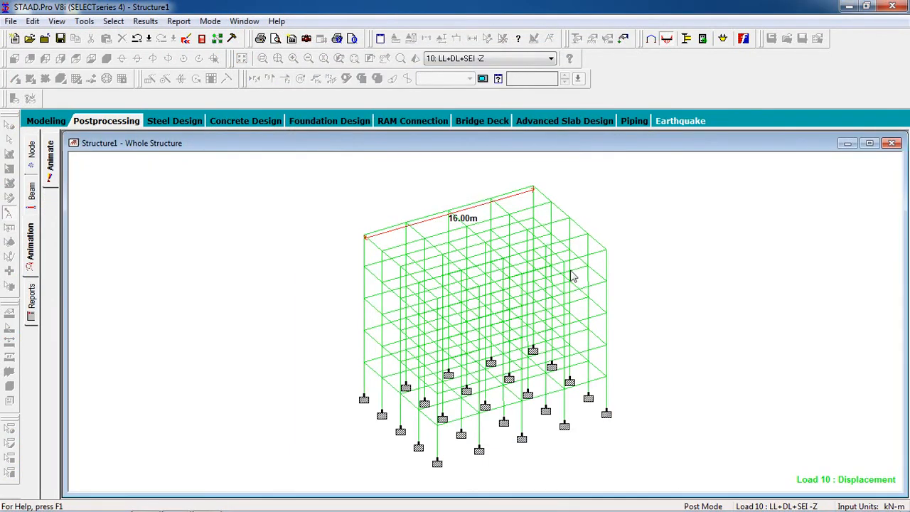
Step: Watch the deflection animation for the SEISMIC -X, SEISMIC X, LL+DL+SEI -Z and LL+DL+SEI X load cases
{"action": "left_click", "coordinate": [536, 58]}
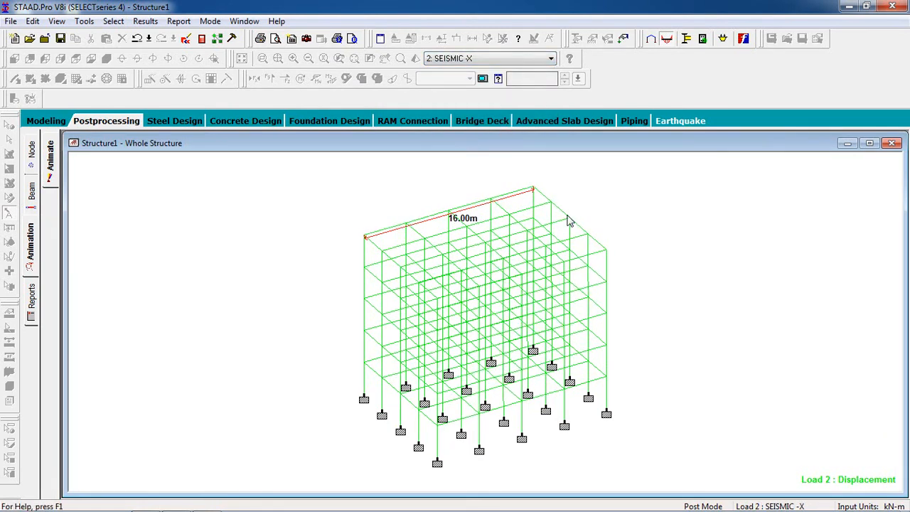
{"action": "left_click", "coordinate": [500, 57]}
{"action": "left_click", "coordinate": [500, 71]}
{"action": "left_click", "coordinate": [498, 59]}
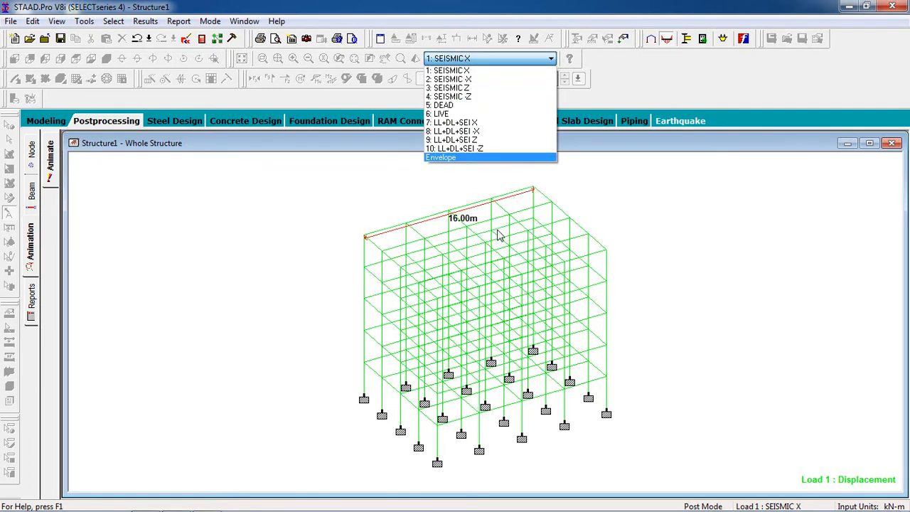
{"action": "left_click", "coordinate": [483, 149]}
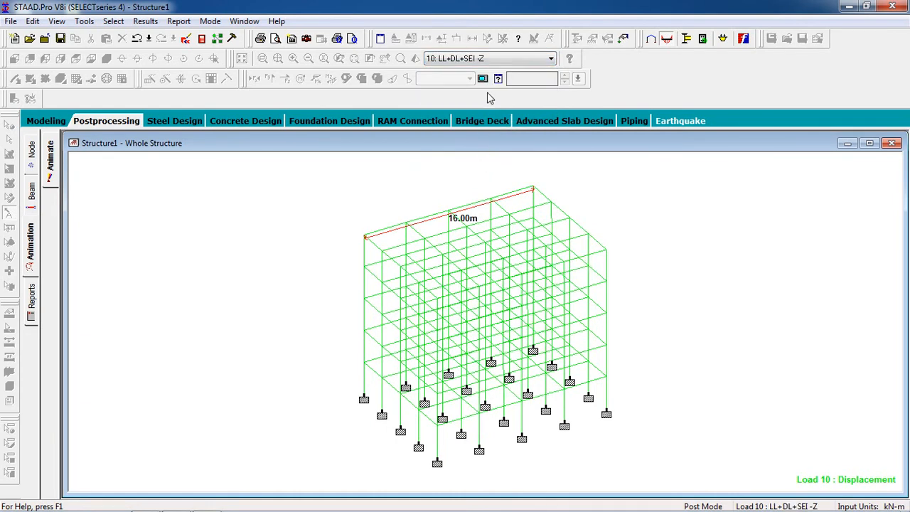
{"action": "left_click", "coordinate": [477, 59]}
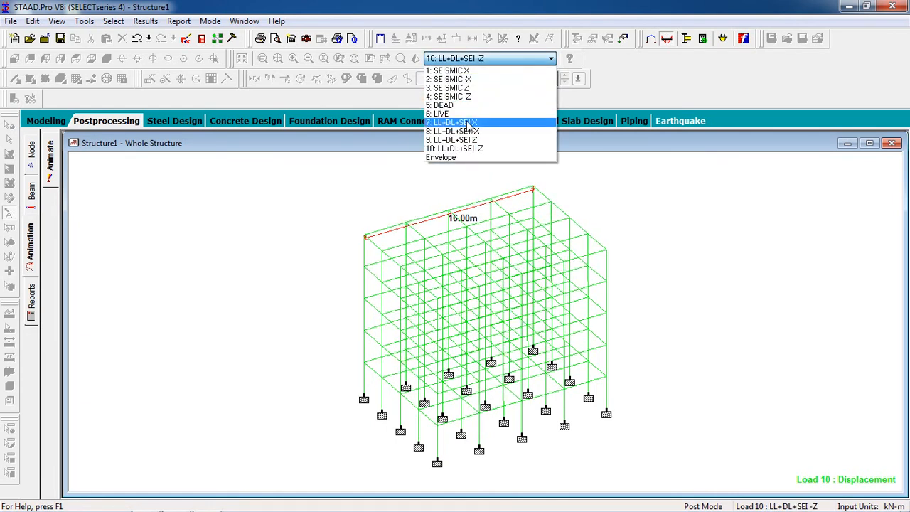
{"action": "left_click", "coordinate": [462, 123]}
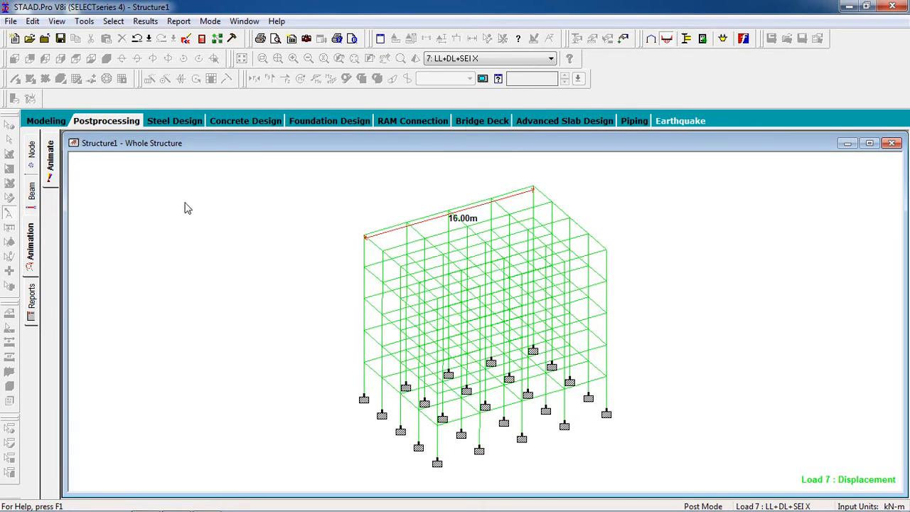
Step: Leave the animation and display the beam force results with the Bending Z diagram for load case 7
{"action": "left_click", "coordinate": [126, 122]}
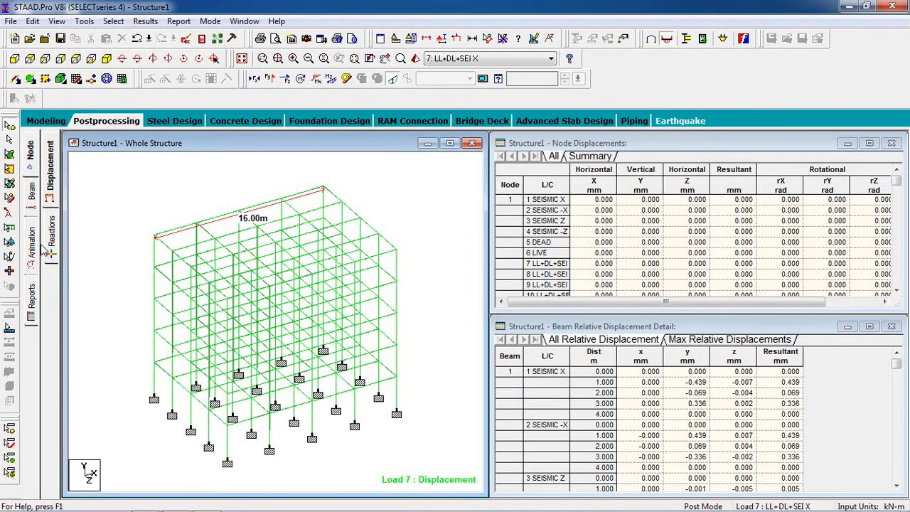
{"action": "left_click", "coordinate": [31, 197]}
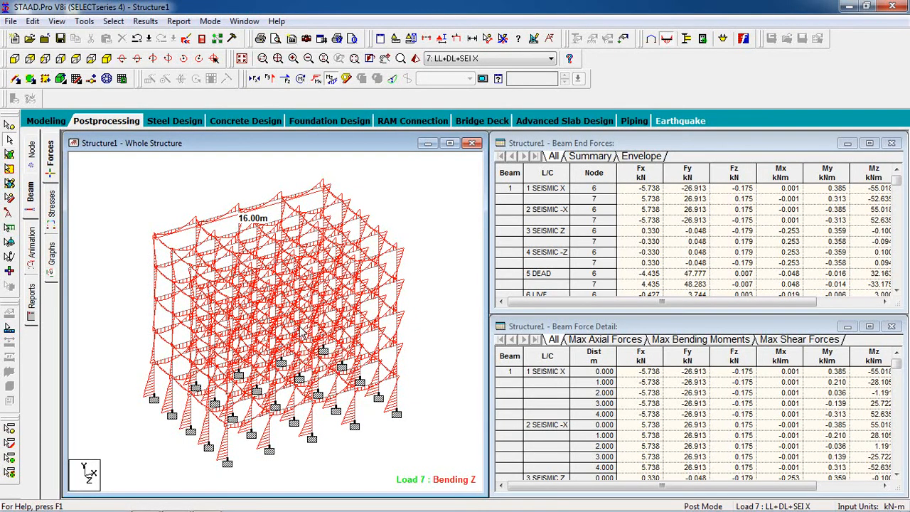
Step: Adjust the scale of the Bending Z diagram for load case 7 to examine the bending moments across the frame
{"action": "scroll", "coordinate": [296, 327], "scroll_direction": "up", "scroll_amount": 3, "text": "ctrl"}
{"action": "scroll", "coordinate": [295, 327], "scroll_direction": "up", "scroll_amount": 1, "text": "ctrl"}
{"action": "scroll", "coordinate": [295, 327], "scroll_direction": "down", "scroll_amount": 5, "text": "ctrl"}
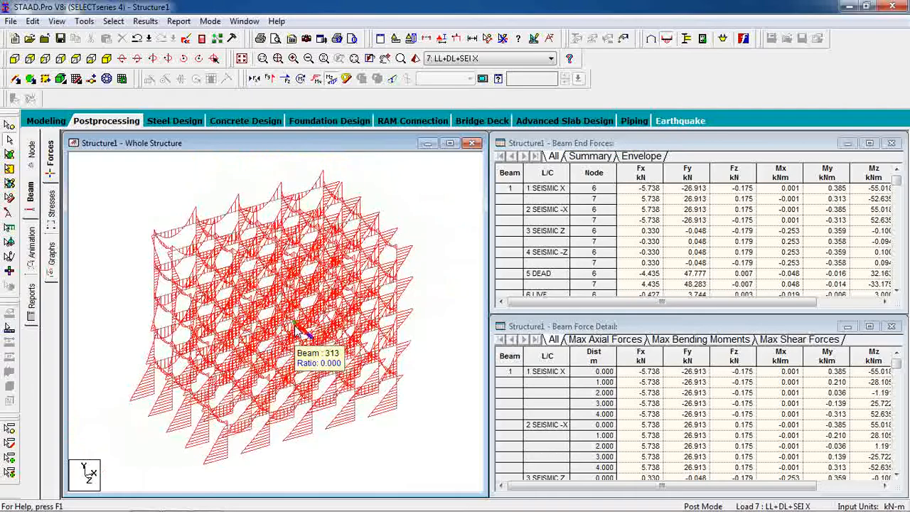
Step: Replace the Bending Z diagram with the axial force diagram for load case 7 and adjust its scale
{"action": "left_click", "coordinate": [286, 80]}
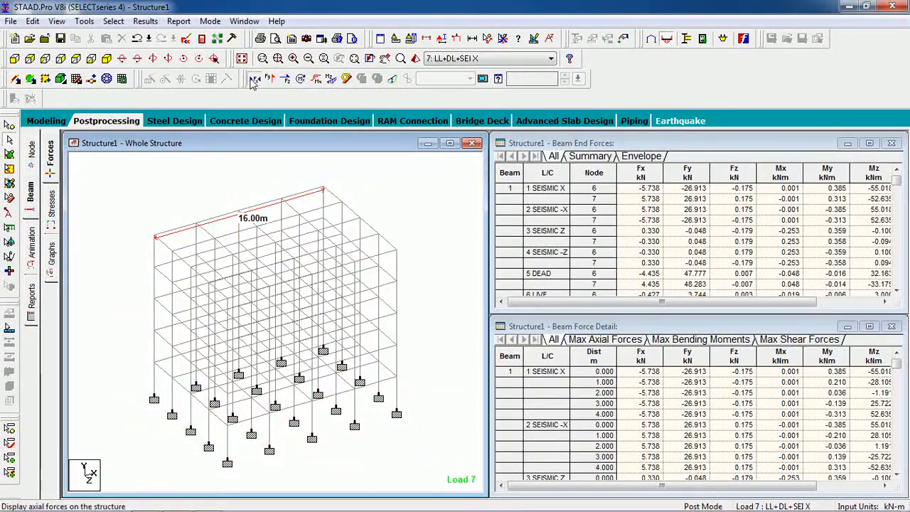
{"action": "left_click", "coordinate": [254, 79]}
{"action": "scroll", "coordinate": [244, 235], "scroll_direction": "down", "scroll_amount": 6, "text": "ctrl"}
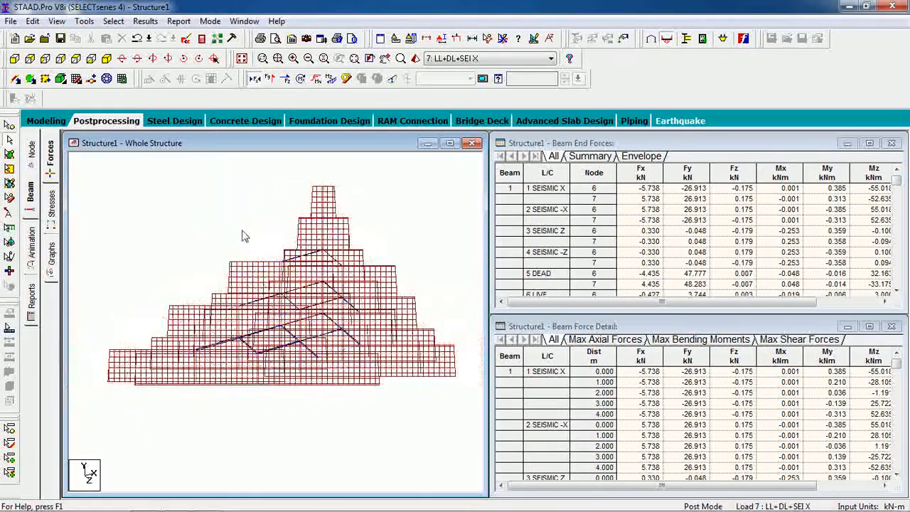
{"action": "scroll", "coordinate": [243, 237], "scroll_direction": "down", "scroll_amount": 3, "text": "ctrl"}
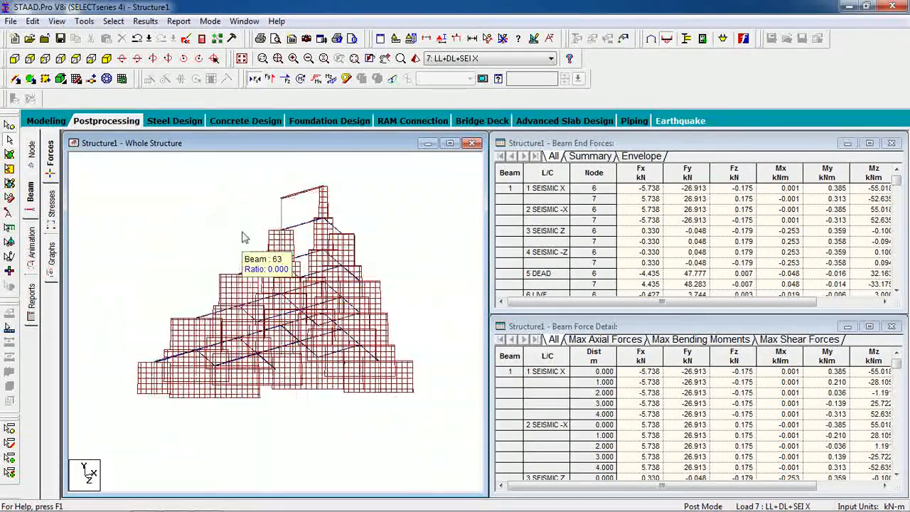
Step: Examine the Shear Y, Shear Z and Torsion diagrams in turn for load case 7
{"action": "left_click", "coordinate": [269, 79]}
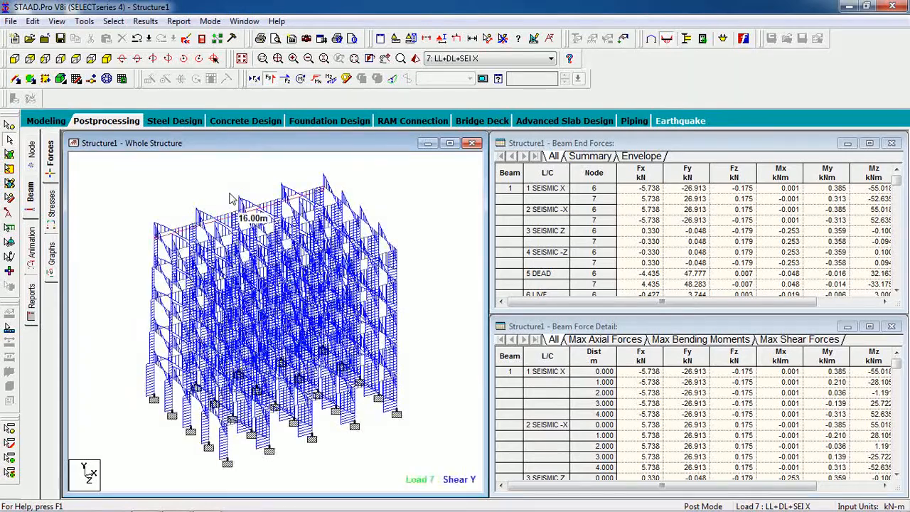
{"action": "left_click", "coordinate": [285, 79]}
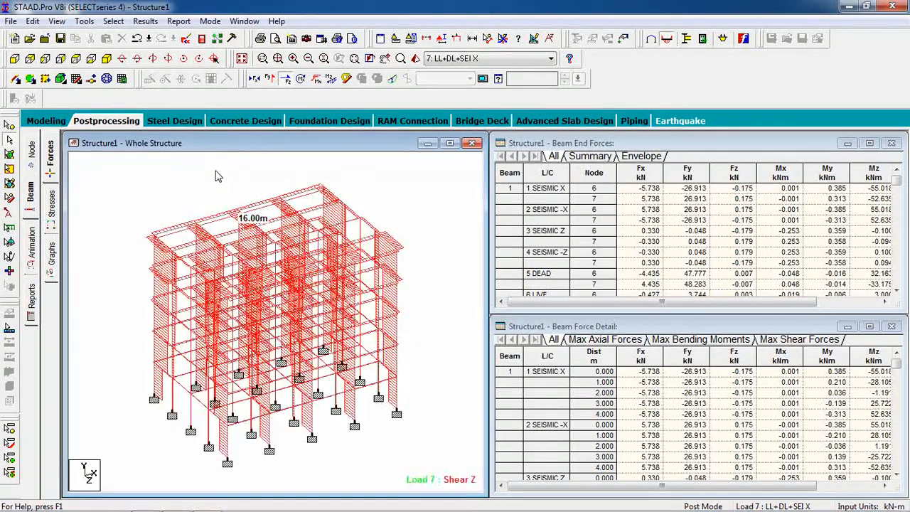
{"action": "left_click", "coordinate": [285, 79]}
{"action": "left_click", "coordinate": [304, 79]}
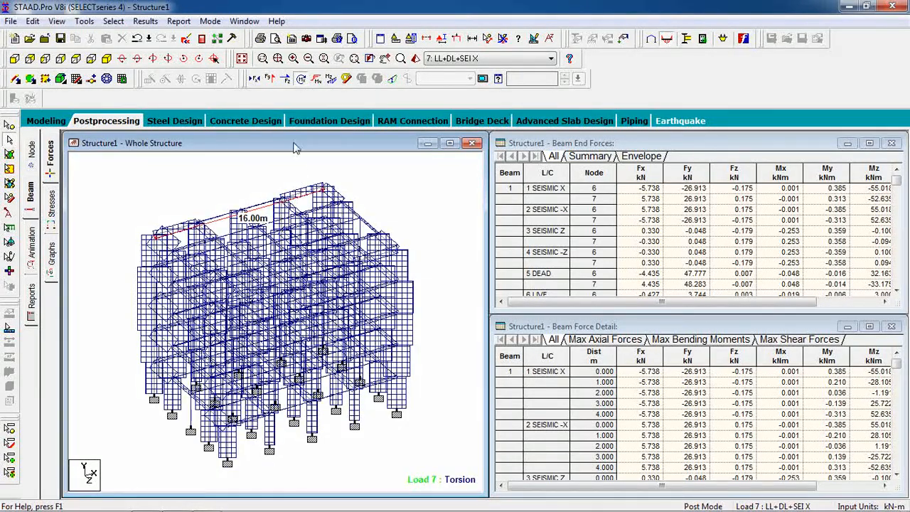
Step: Examine the Torsion diagram for the SEISMIC -X, SEISMIC Z, LL+DL+SEI -X, LL+DL+SEI Z and LIVE load cases
{"action": "left_click", "coordinate": [461, 62]}
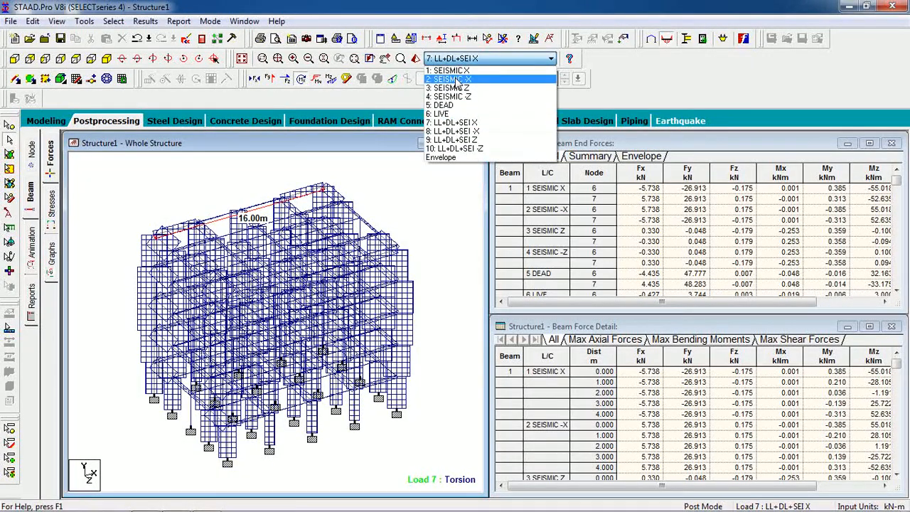
{"action": "left_click", "coordinate": [460, 79]}
{"action": "left_click", "coordinate": [461, 62]}
{"action": "left_click", "coordinate": [455, 87]}
{"action": "left_click", "coordinate": [461, 58]}
{"action": "left_click", "coordinate": [475, 133]}
{"action": "left_click", "coordinate": [481, 60]}
{"action": "left_click", "coordinate": [471, 139]}
{"action": "left_click", "coordinate": [486, 59]}
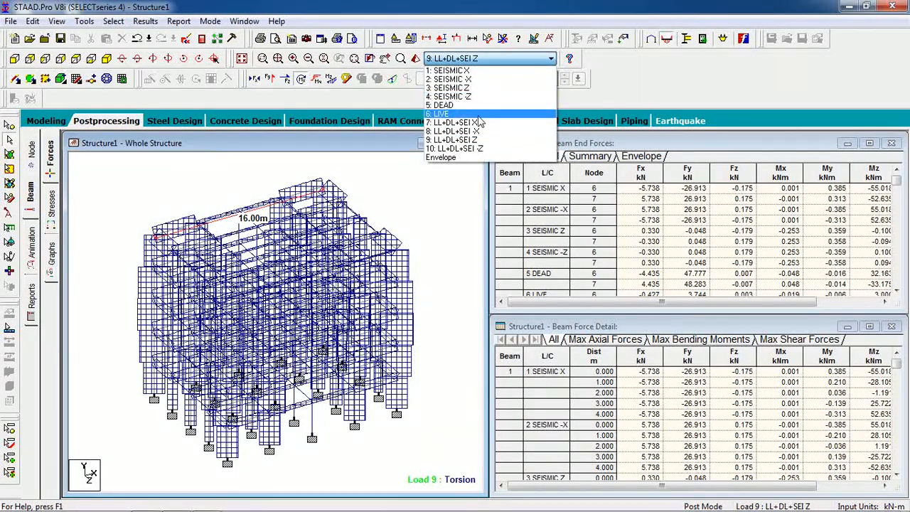
{"action": "left_click", "coordinate": [481, 114]}
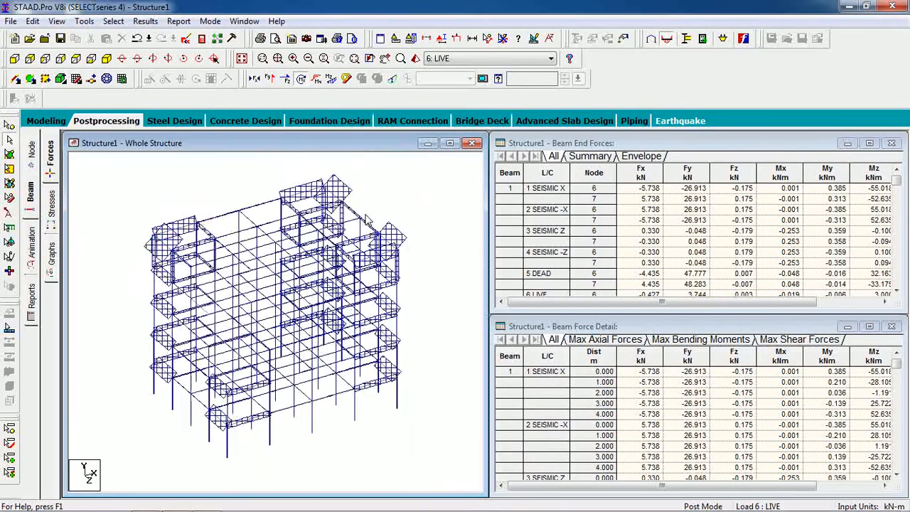
Step: Replace the Torsion diagram with the Beam Stress display and view it for LIVE and LL+DL+SEI Z
{"action": "left_click", "coordinate": [302, 78]}
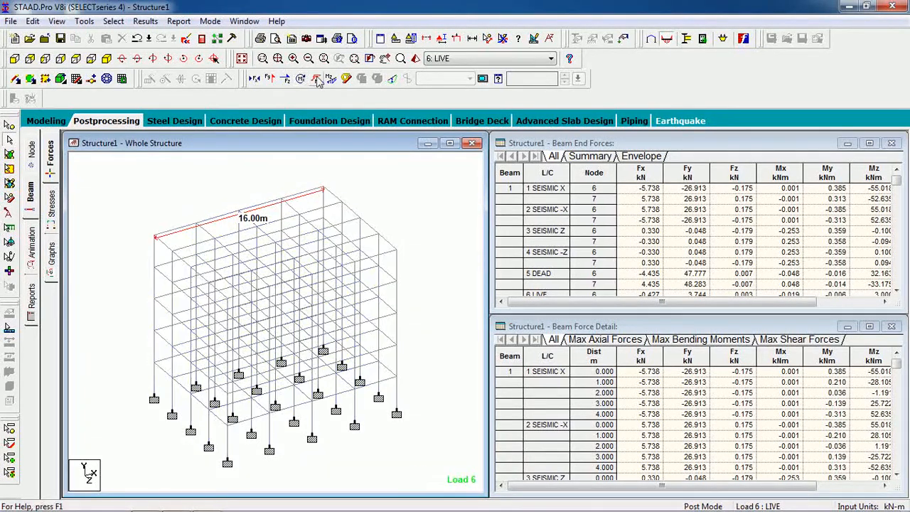
{"action": "left_click", "coordinate": [346, 78]}
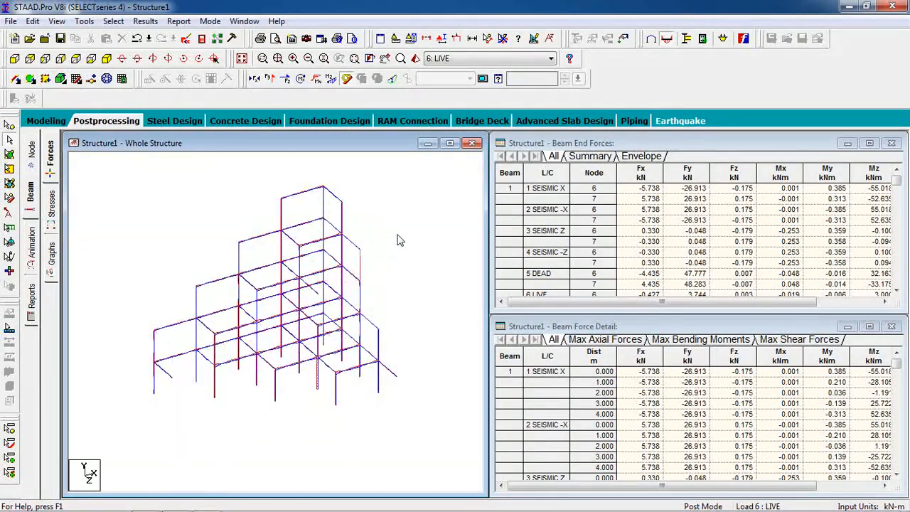
{"action": "left_click", "coordinate": [478, 59]}
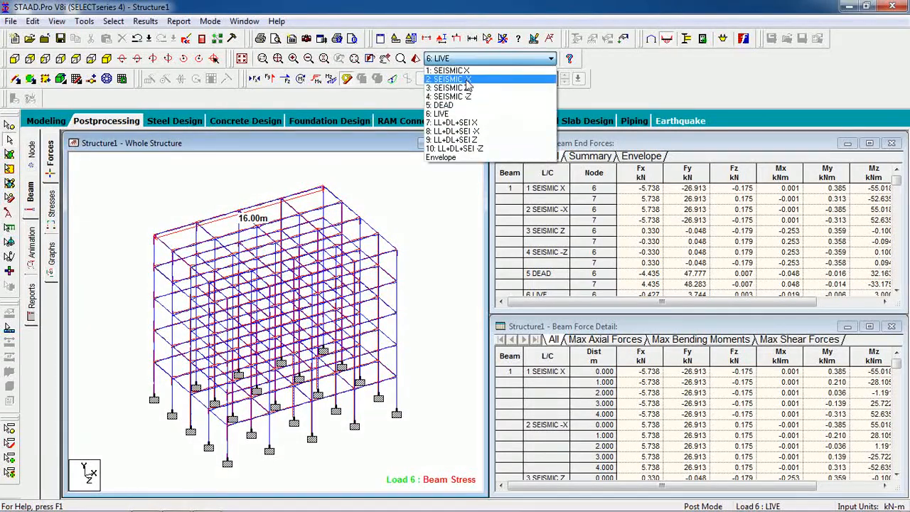
{"action": "left_click", "coordinate": [462, 131]}
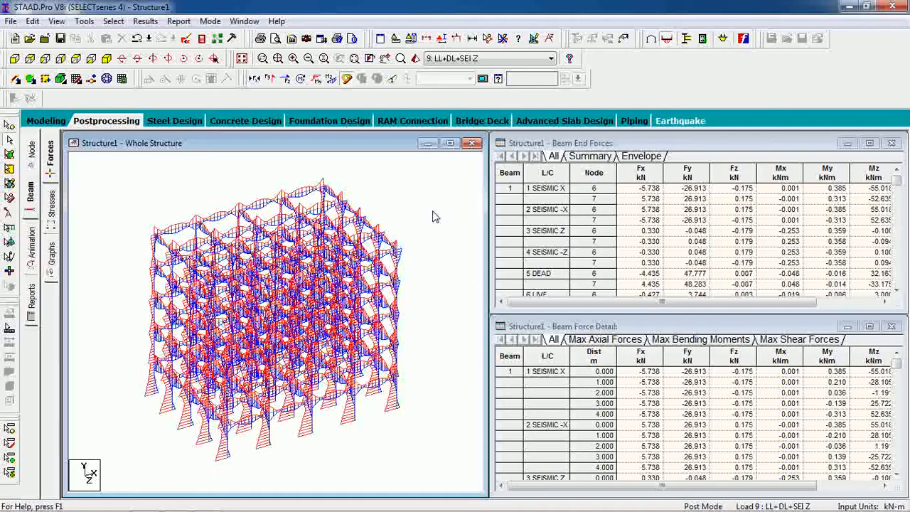
Step: Open the beam graphs and examine the Mz, Fy and Fx curves of beams 75, 220 and 17 for load case 9
{"action": "left_click", "coordinate": [52, 253]}
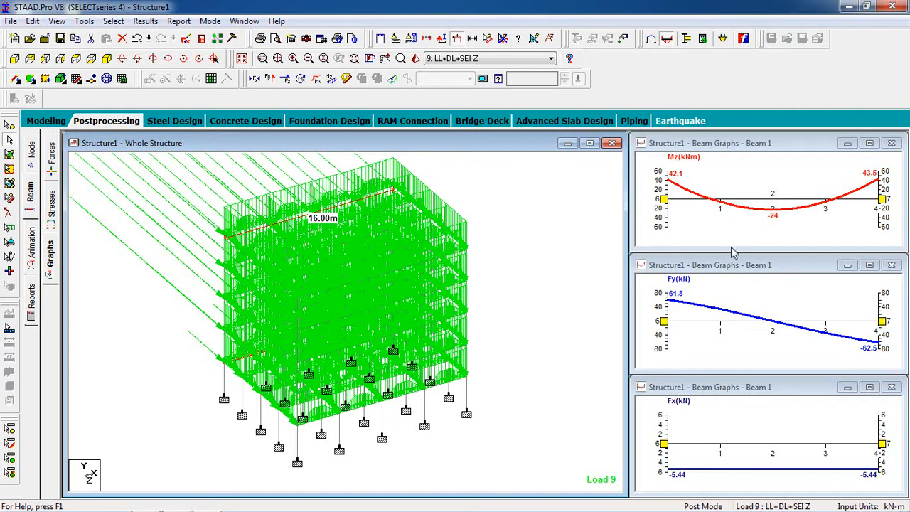
{"action": "left_click", "coordinate": [421, 308]}
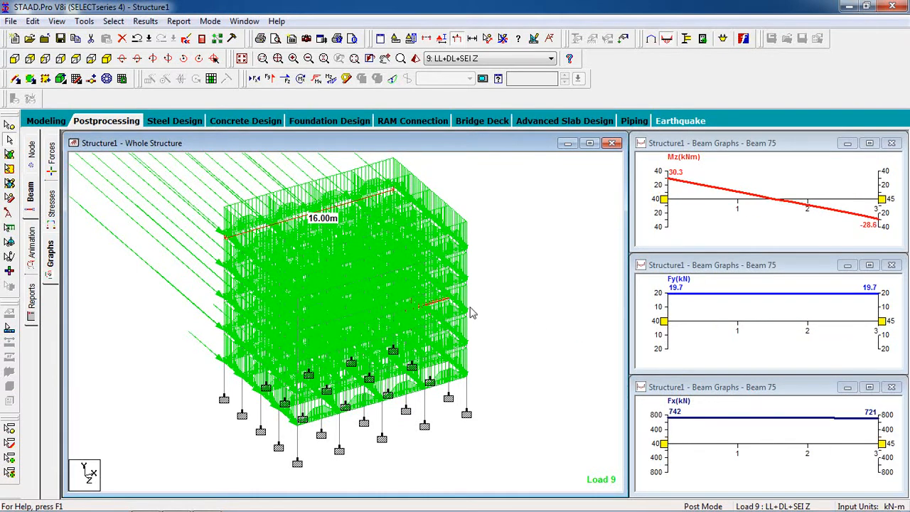
{"action": "left_click", "coordinate": [467, 305]}
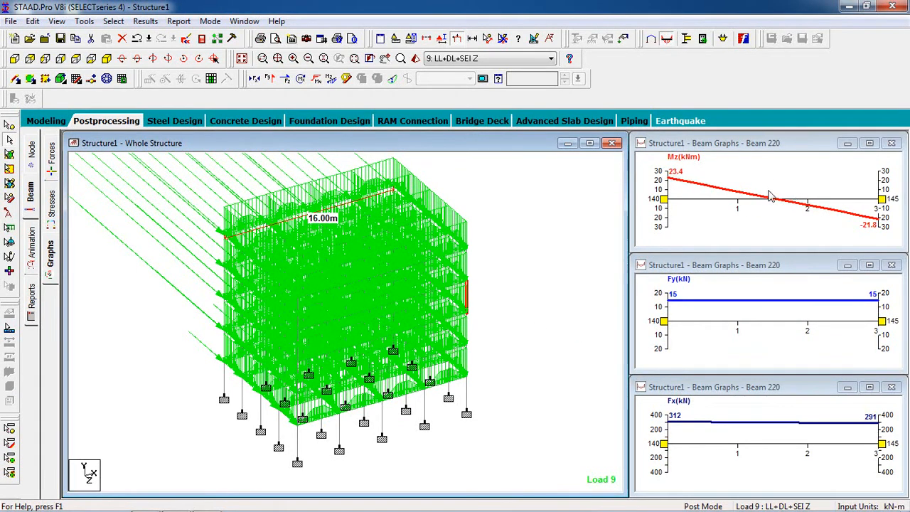
{"action": "left_click", "coordinate": [264, 227]}
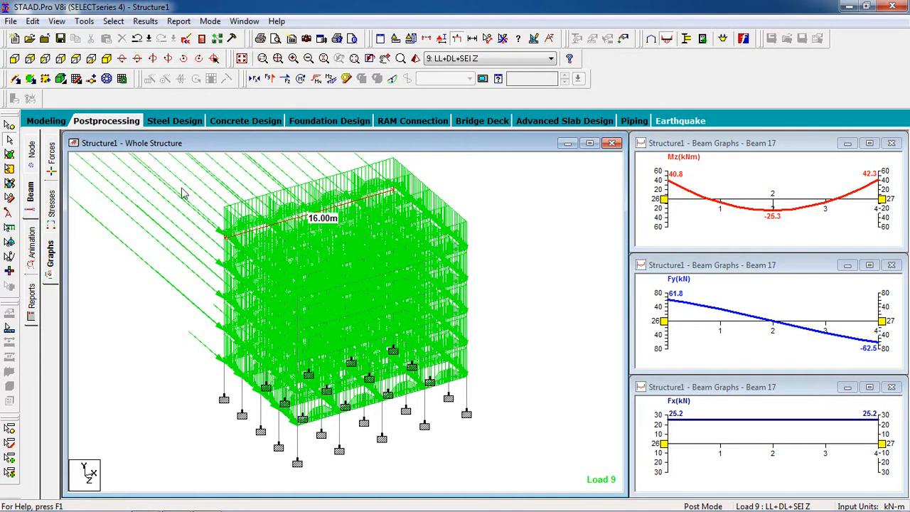
Step: Return from the results to the Modeling mode of the structure
{"action": "left_click", "coordinate": [45, 122]}
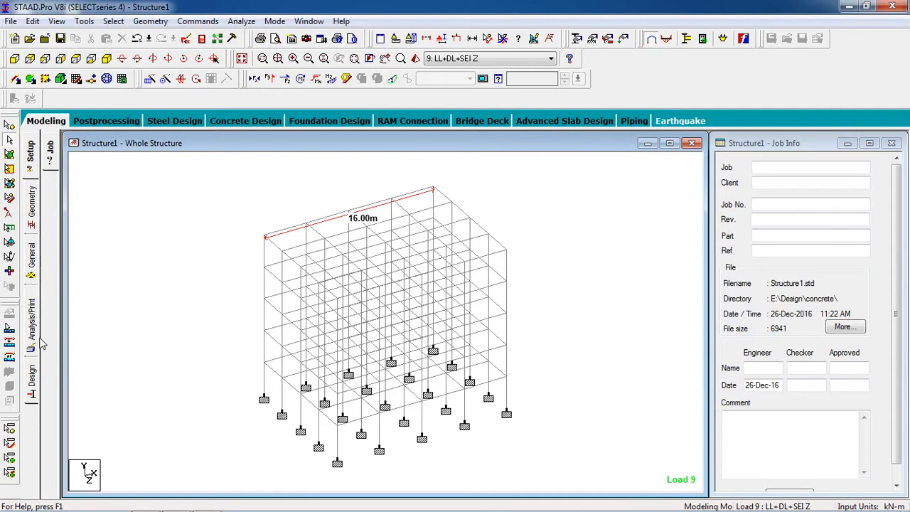